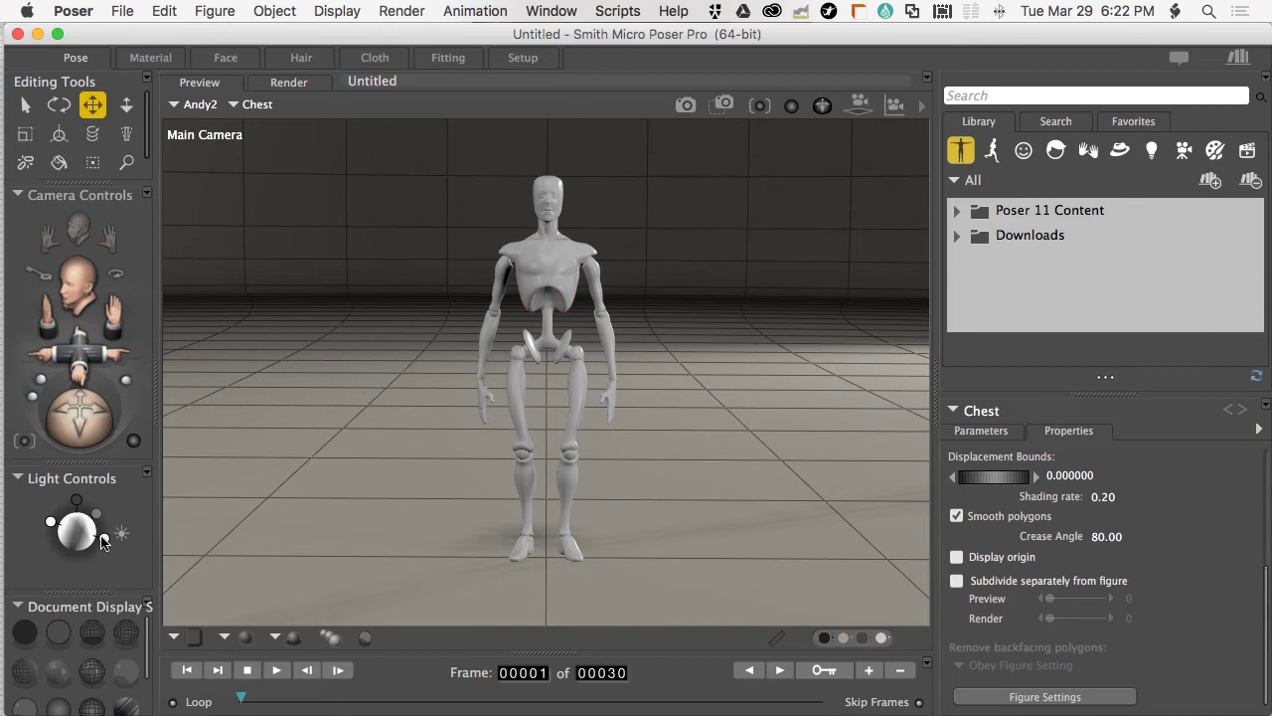
Delete Lights 4, 3, 1 and 2, then create a single new spotlight, Light 1
{"action": "left_click", "coordinate": [104, 538]}
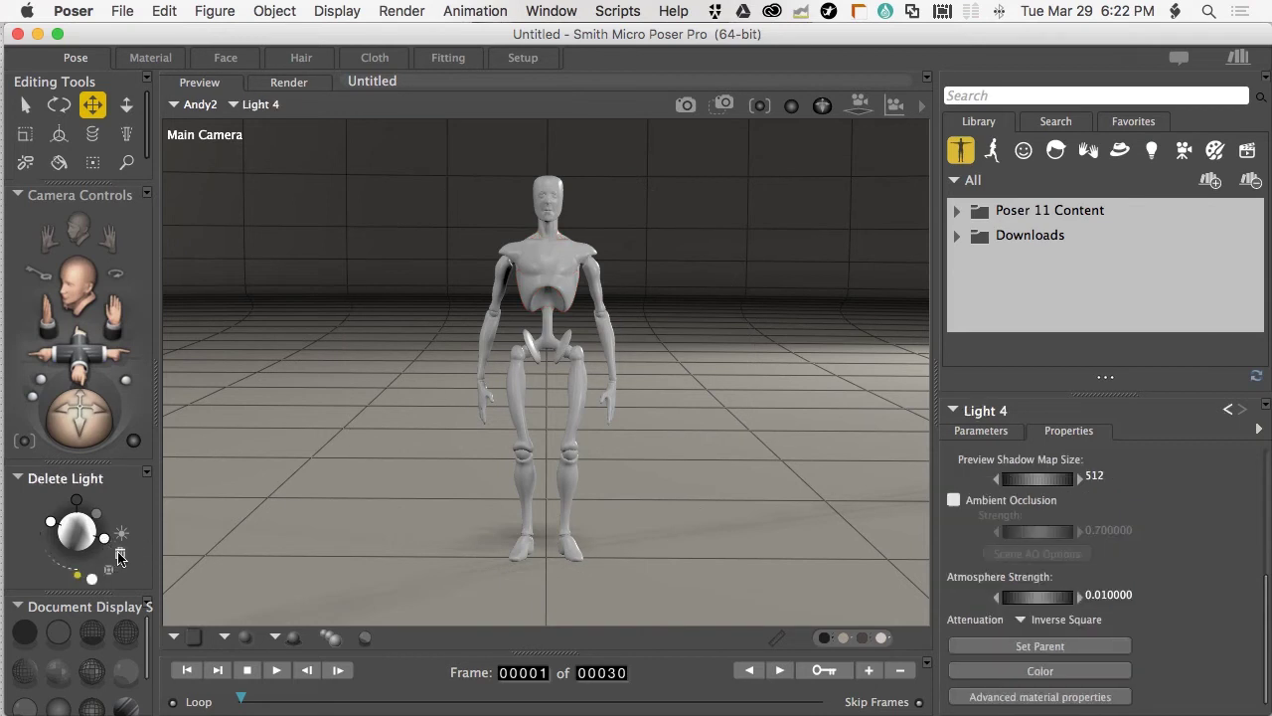
{"action": "left_click", "coordinate": [118, 555]}
{"action": "key", "text": "Return"}
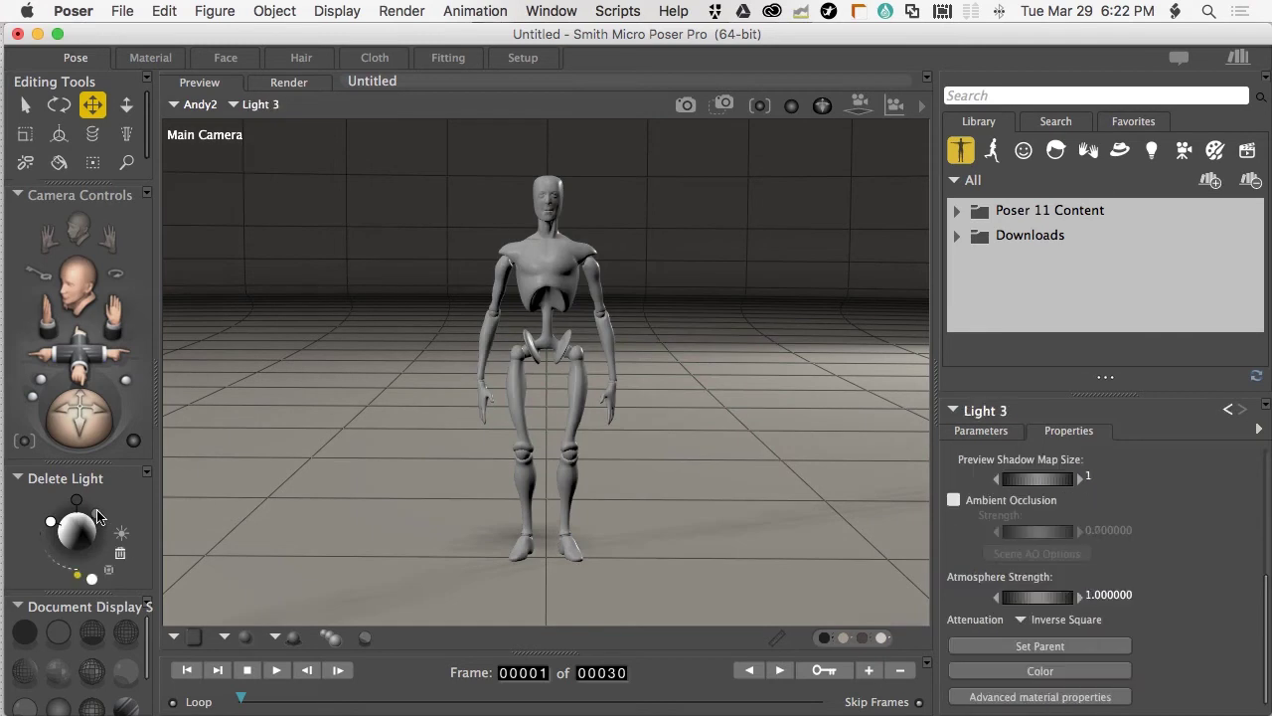
{"action": "left_click", "coordinate": [119, 554]}
{"action": "key", "text": "Return"}
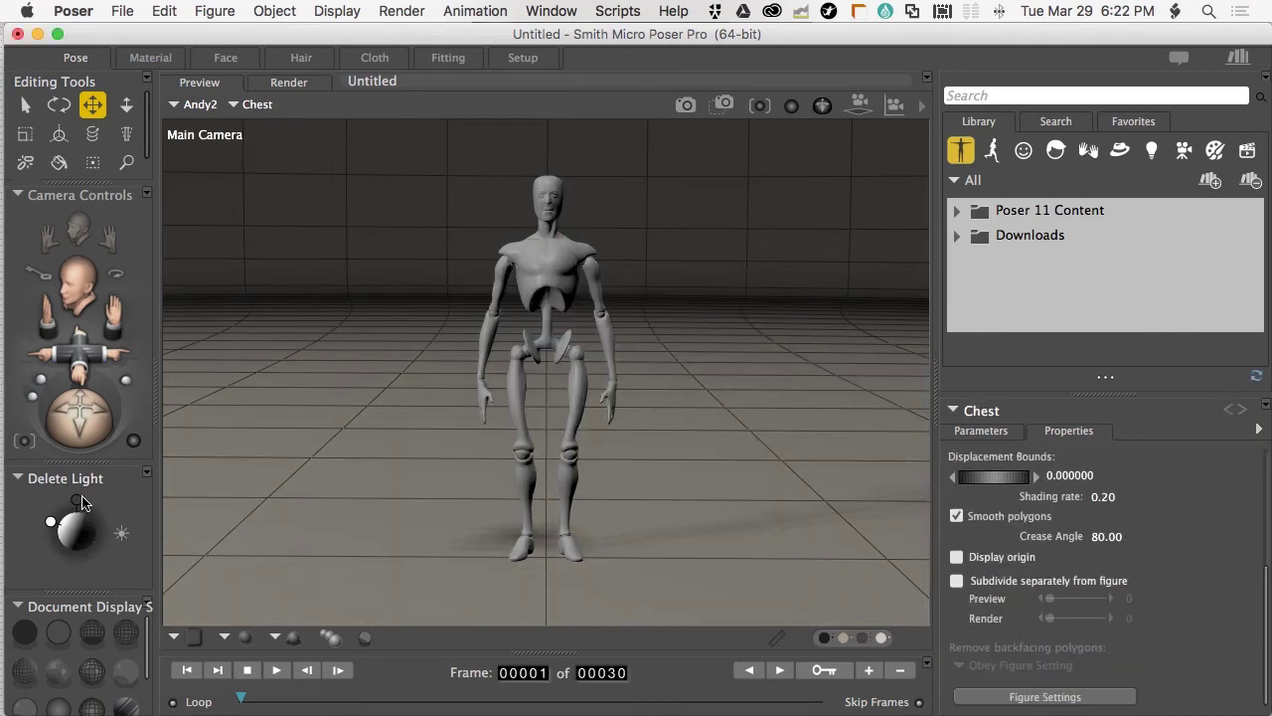
{"action": "left_click", "coordinate": [119, 554]}
{"action": "key", "text": "Return"}
{"action": "left_click", "coordinate": [52, 522]}
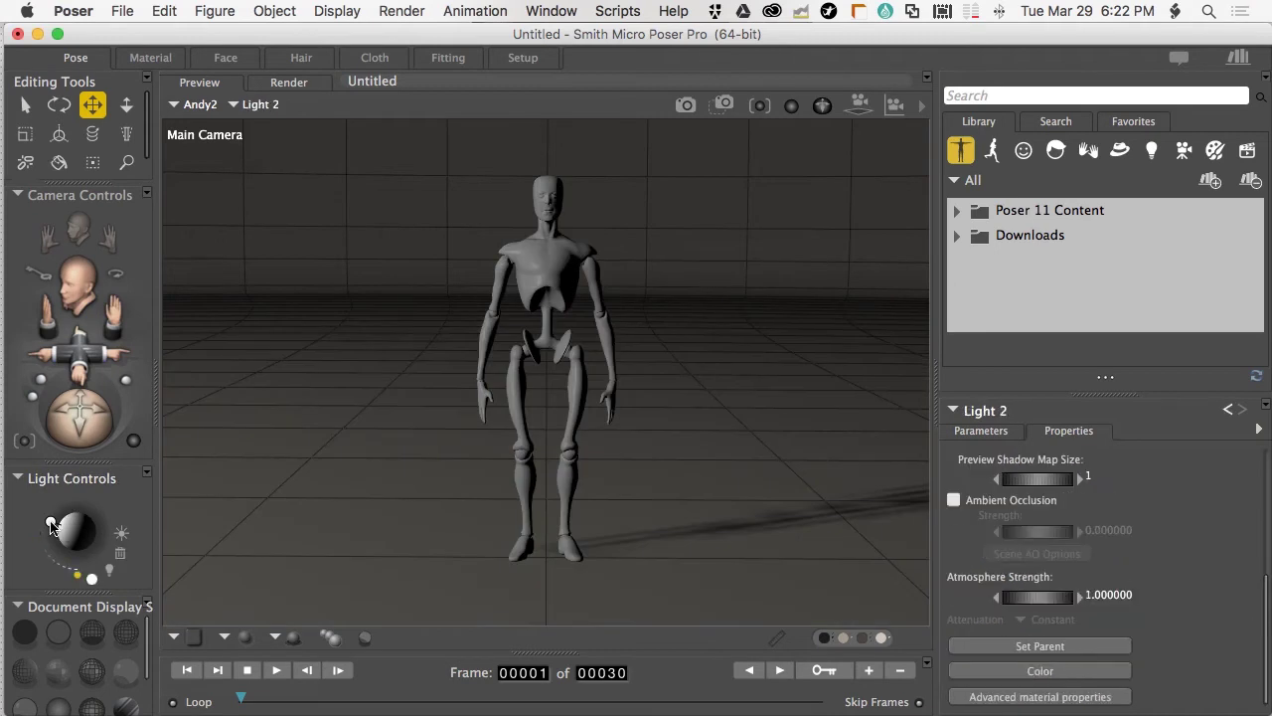
{"action": "left_click", "coordinate": [119, 555]}
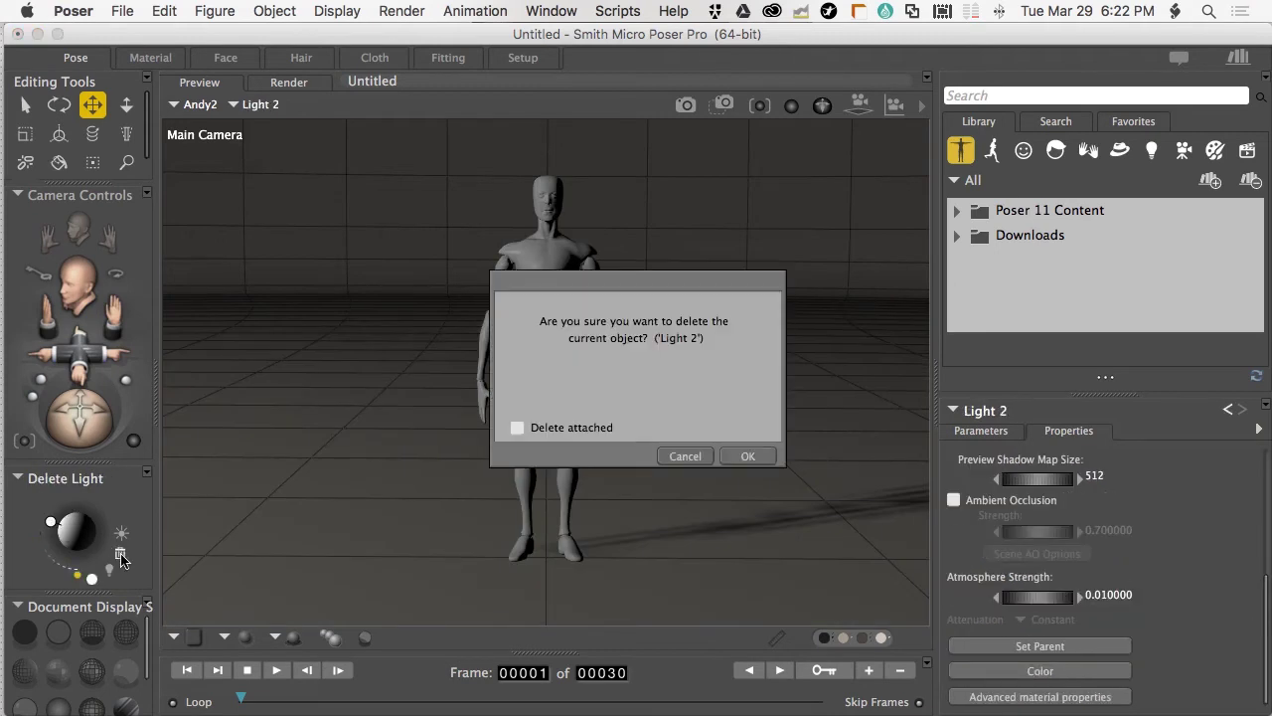
{"action": "key", "text": "Return"}
{"action": "left_click", "coordinate": [120, 535]}
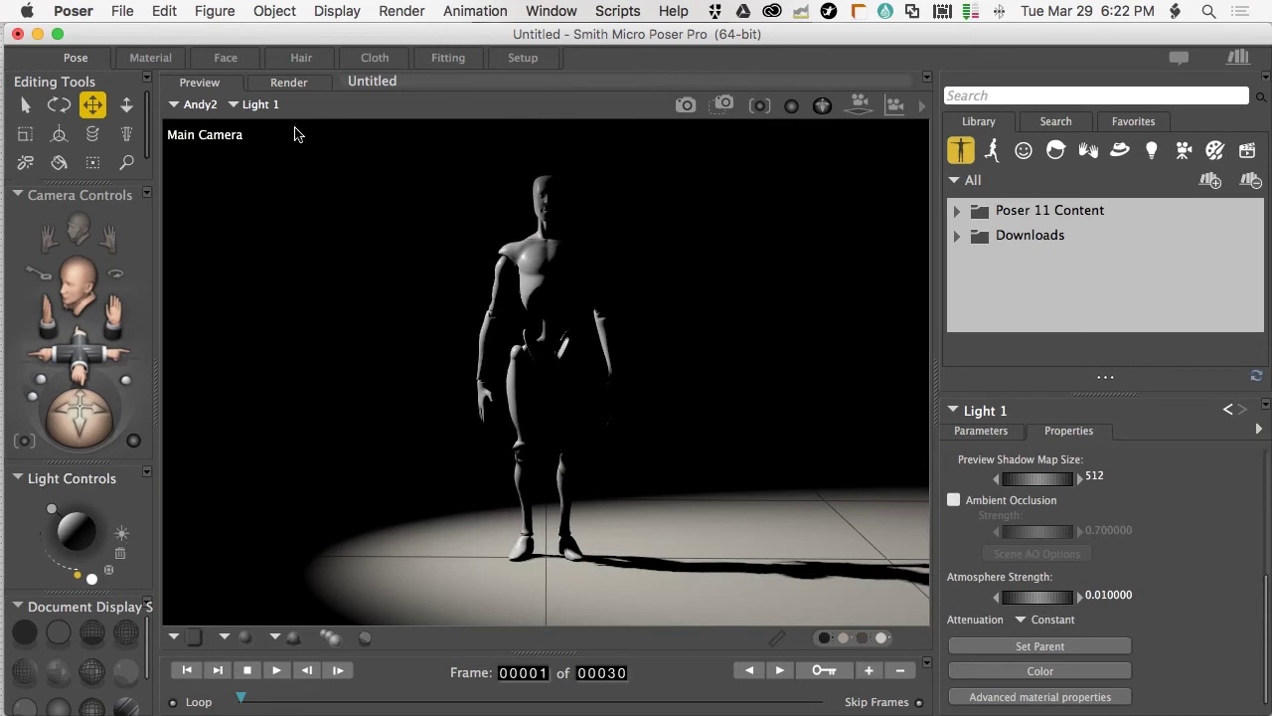
Point Light 1 at Andy2's Right Foot with Object > Point At
{"action": "left_click", "coordinate": [270, 12]}
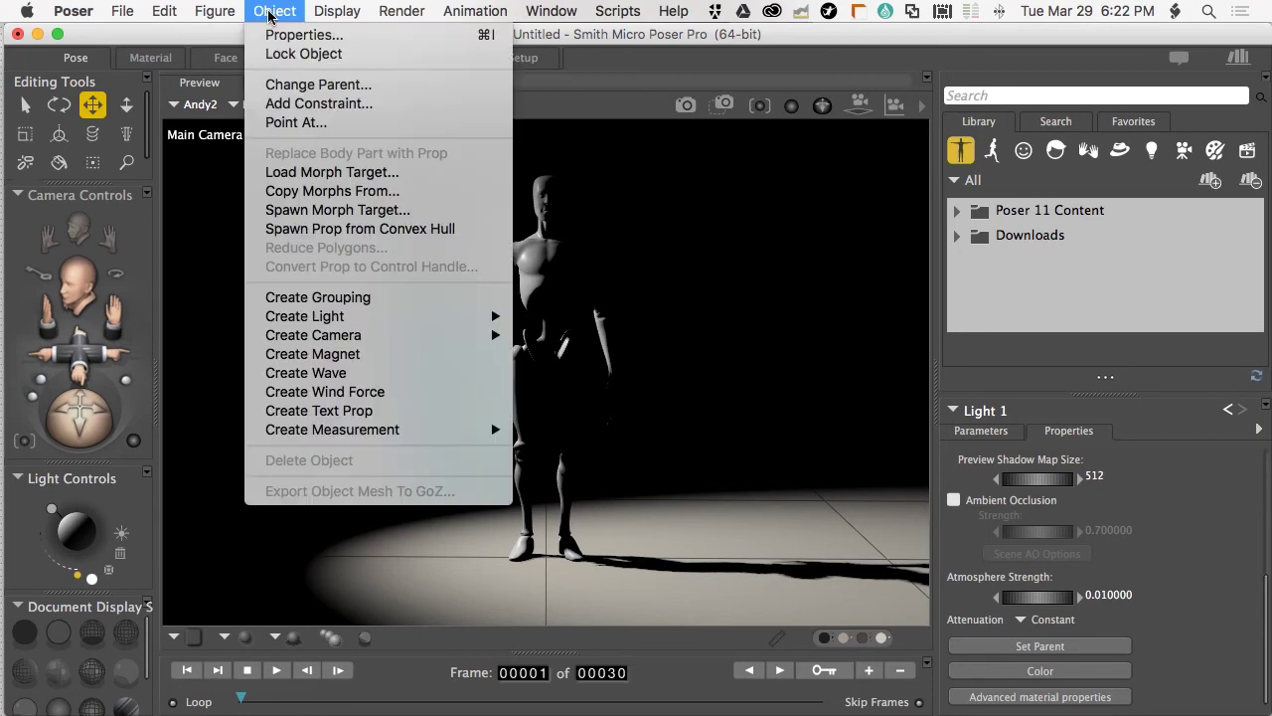
{"action": "left_click", "coordinate": [282, 123]}
{"action": "left_click_drag", "start_coordinate": [1037, 340], "coordinate": [1009, 269]}
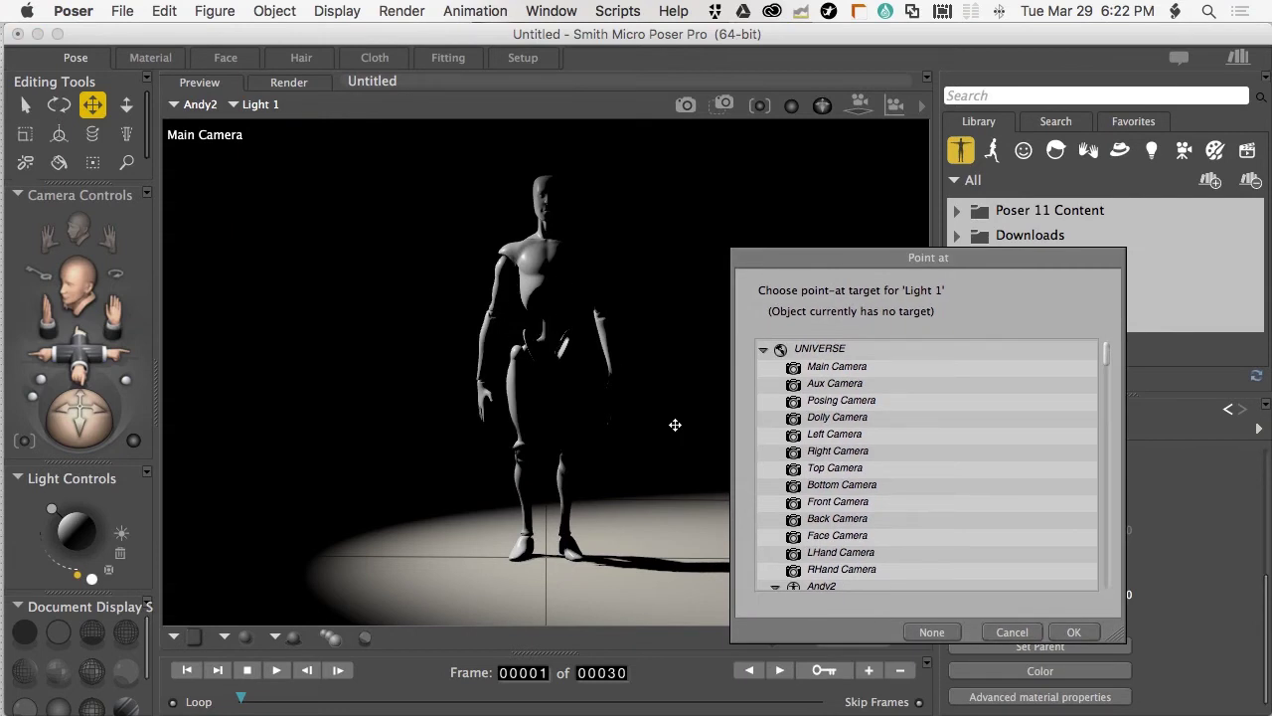
{"action": "scroll", "coordinate": [850, 533], "scroll_direction": "down", "scroll_amount": 5}
{"action": "scroll", "coordinate": [857, 537], "scroll_direction": "down", "scroll_amount": 15}
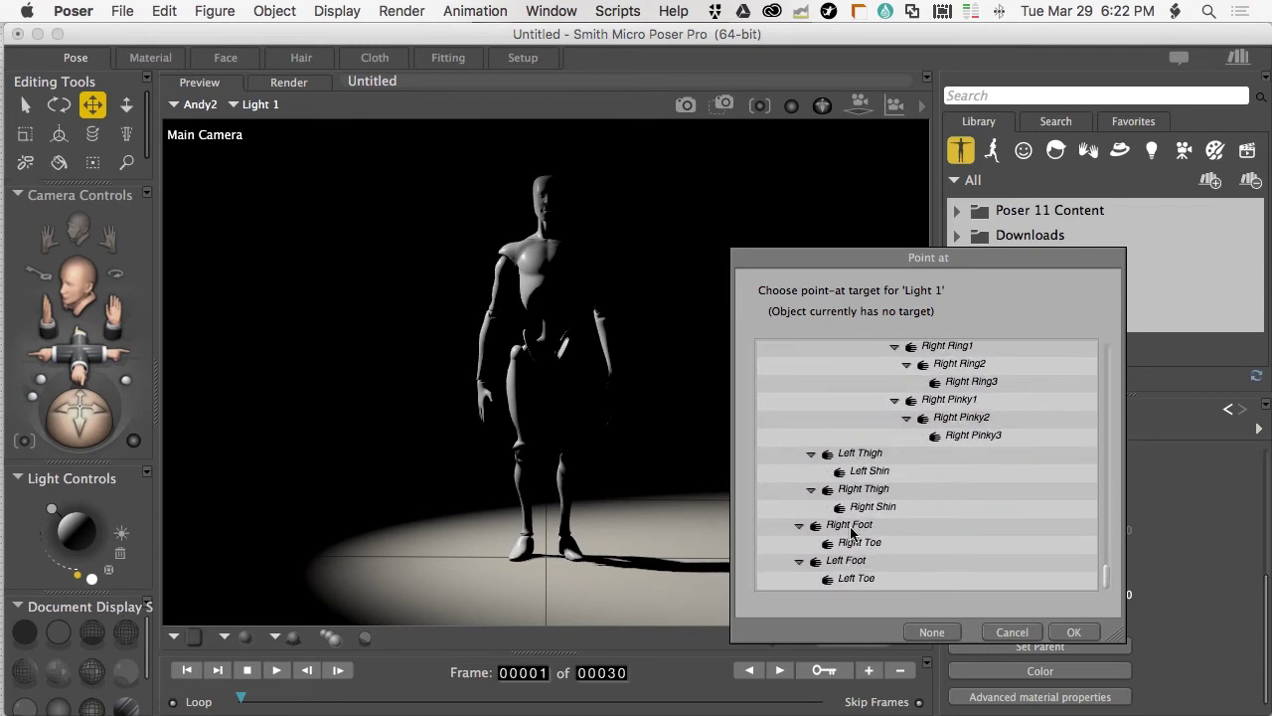
{"action": "left_click", "coordinate": [850, 524]}
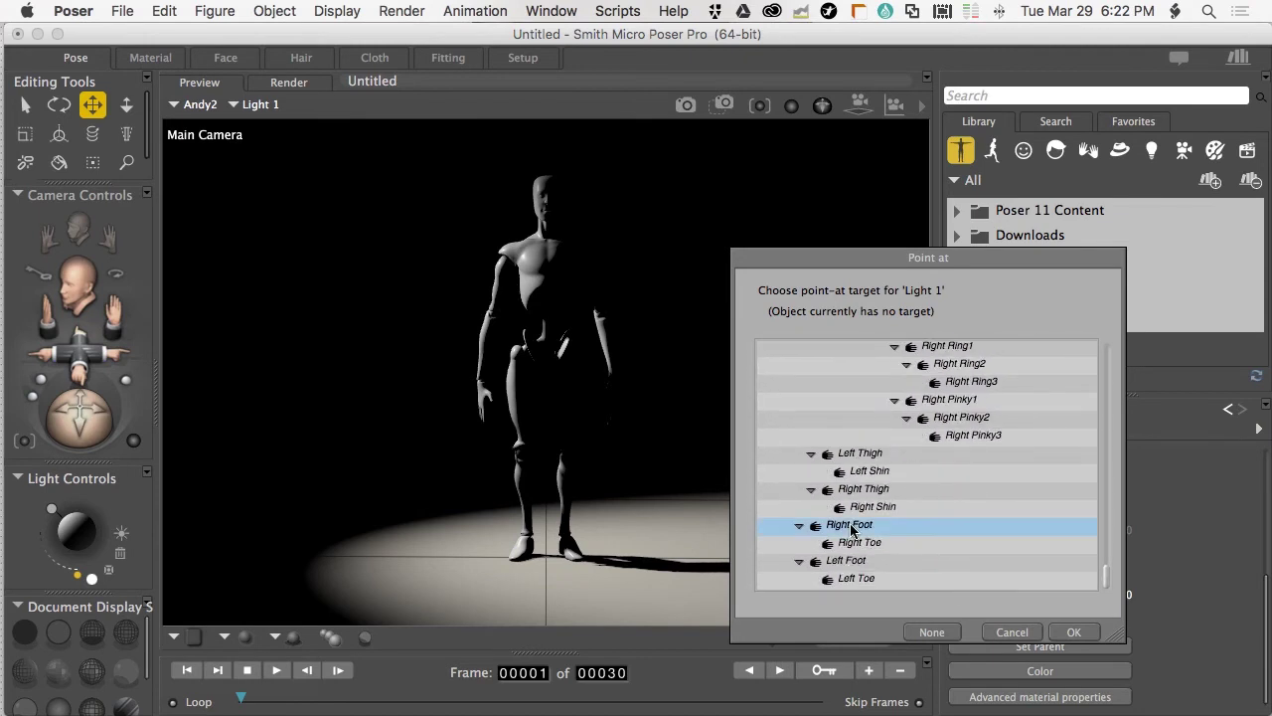
{"action": "left_click", "coordinate": [1075, 632]}
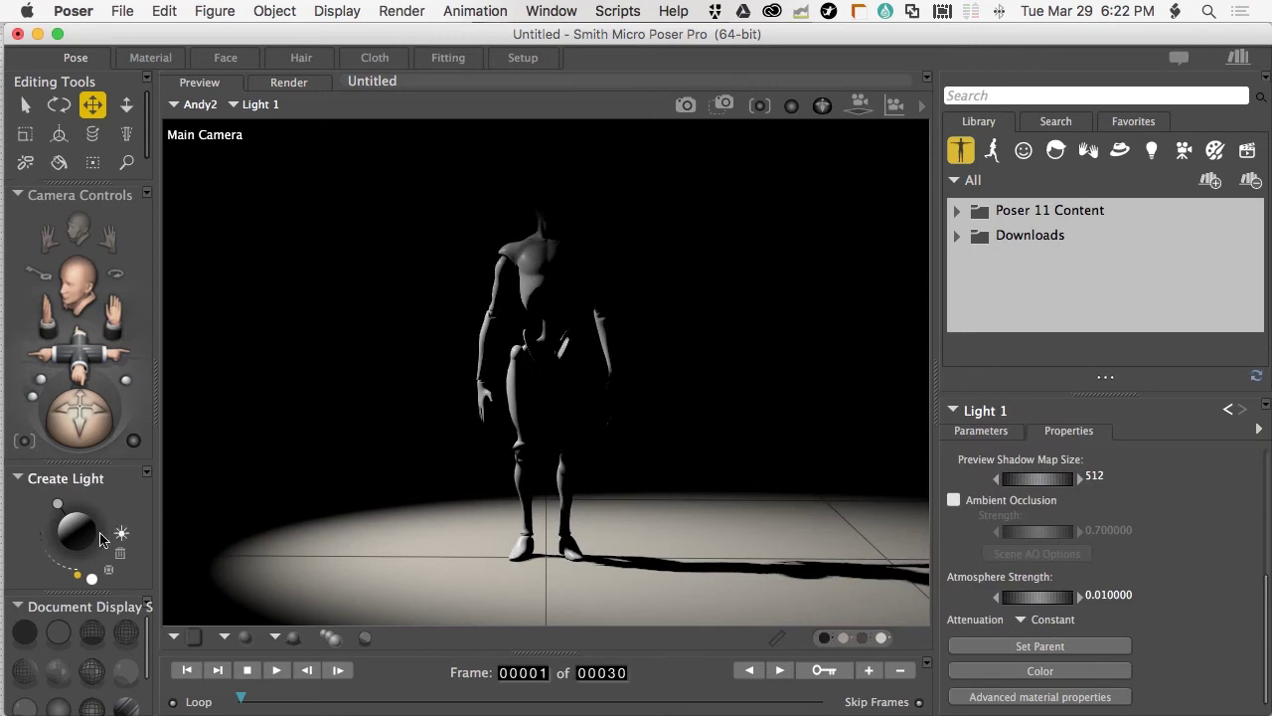
Swing Light 1 on the Light Controls sphere to light Andy from above and in front
{"action": "left_click_drag", "start_coordinate": [80, 541], "coordinate": [140, 515]}
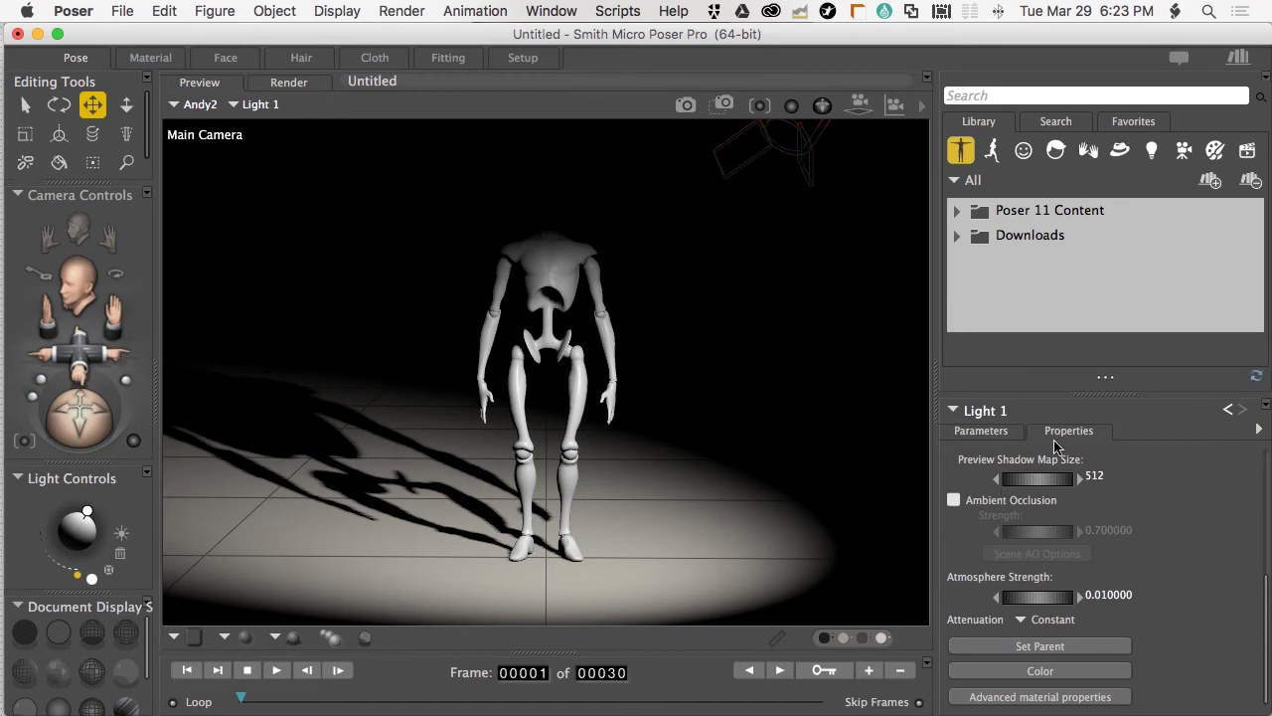
Switch Light 1 to an Area Light in its properties
{"action": "left_click", "coordinate": [998, 438]}
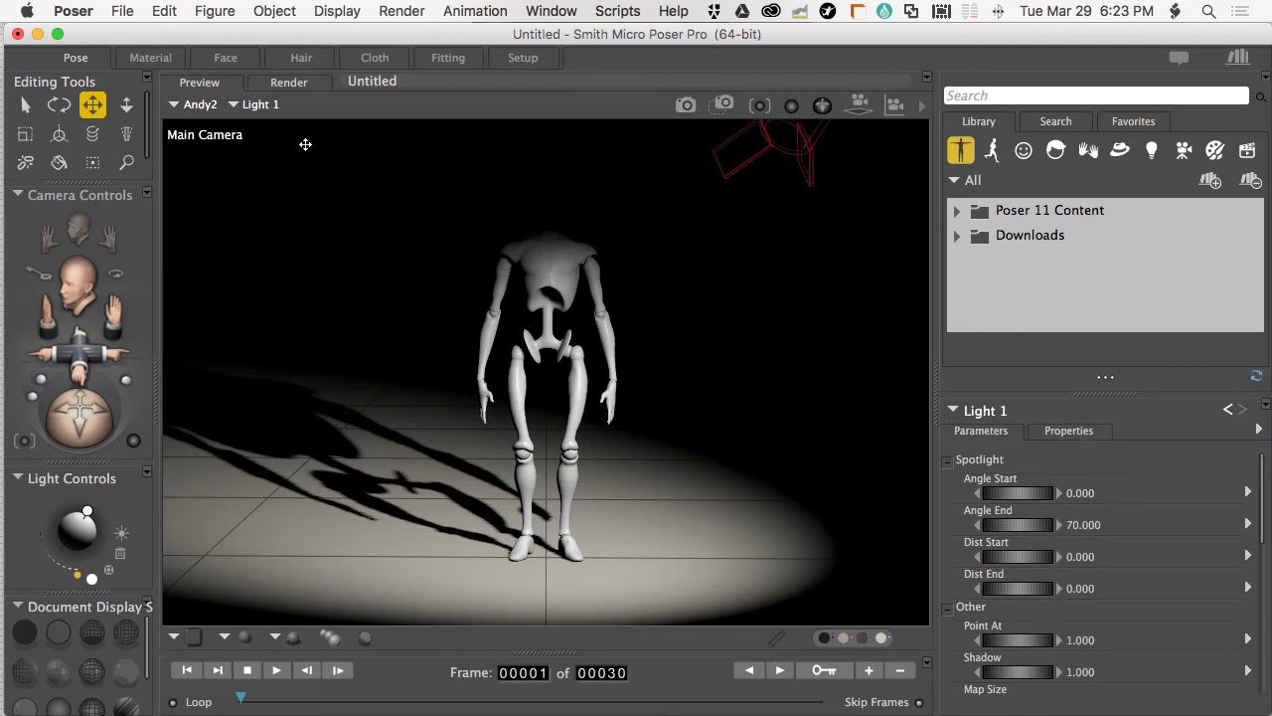
{"action": "left_click", "coordinate": [1080, 432]}
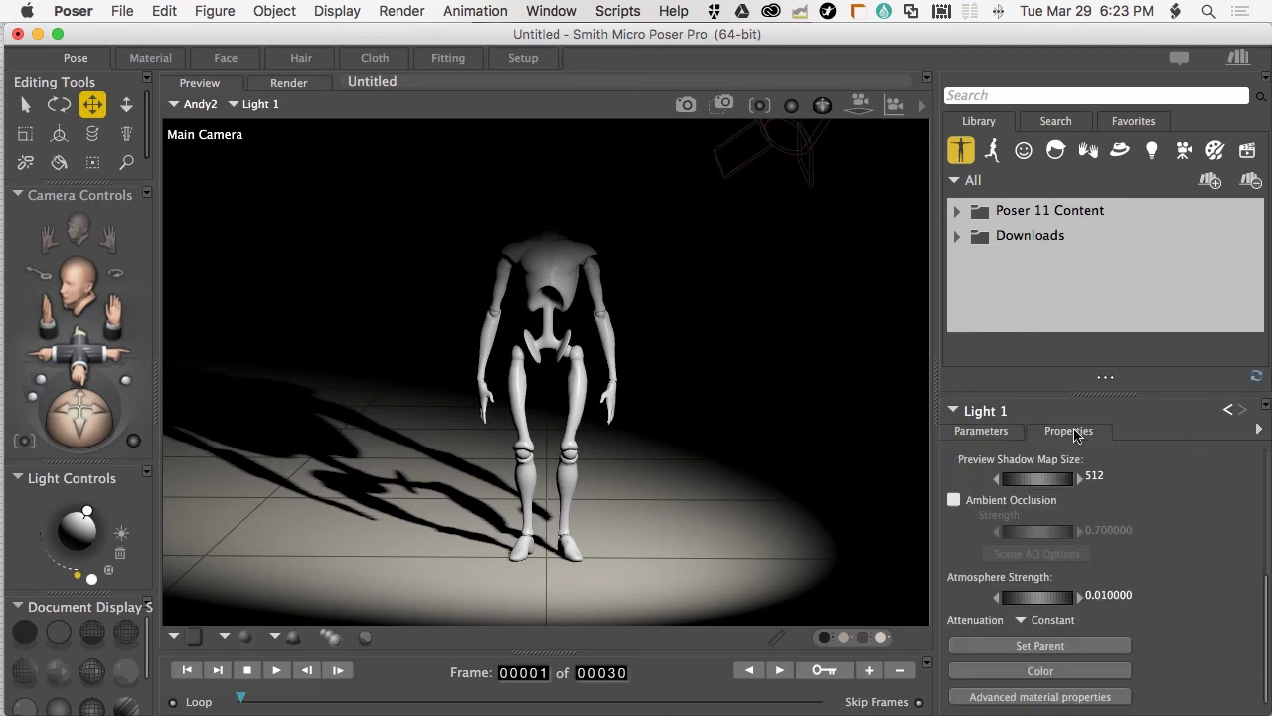
{"action": "scroll", "coordinate": [1171, 482], "scroll_direction": "up", "scroll_amount": 5}
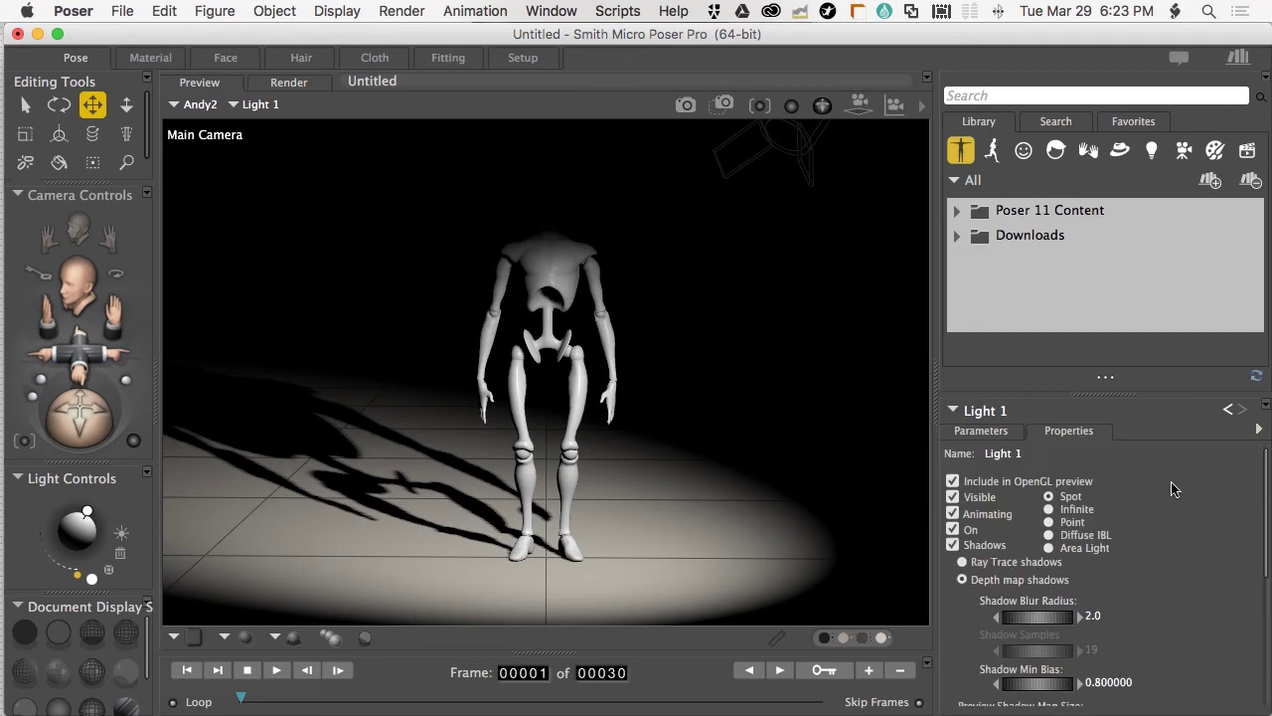
{"action": "left_click", "coordinate": [1049, 548]}
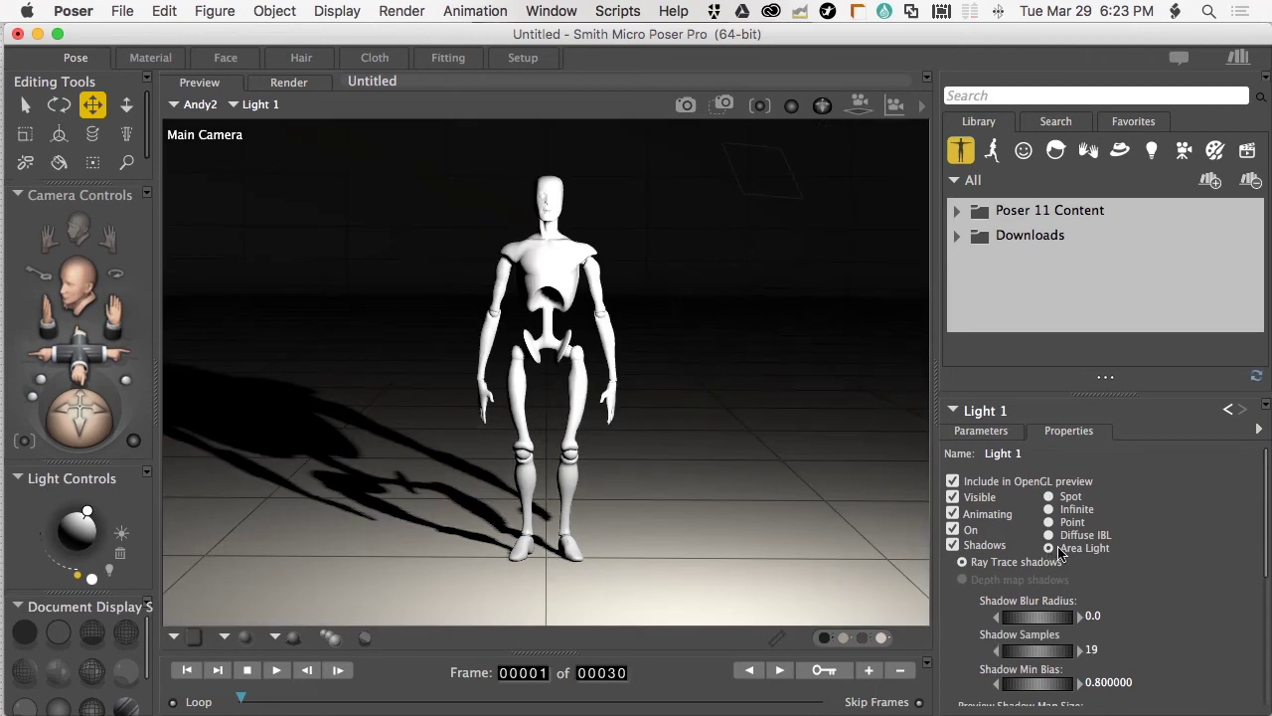
Move the light on the Light Controls sphere behind Andy to backlight him
{"action": "scroll", "coordinate": [1183, 589], "scroll_direction": "down", "scroll_amount": 4}
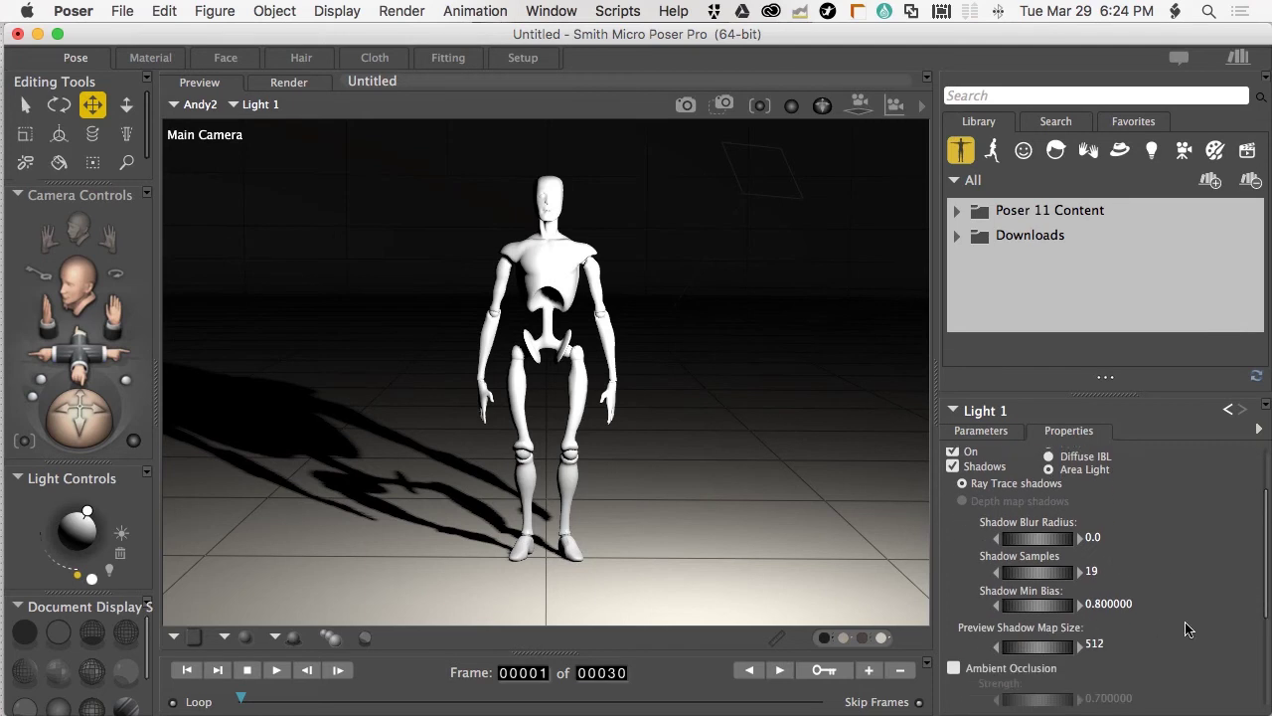
{"action": "scroll", "coordinate": [1185, 621], "scroll_direction": "down", "scroll_amount": 3}
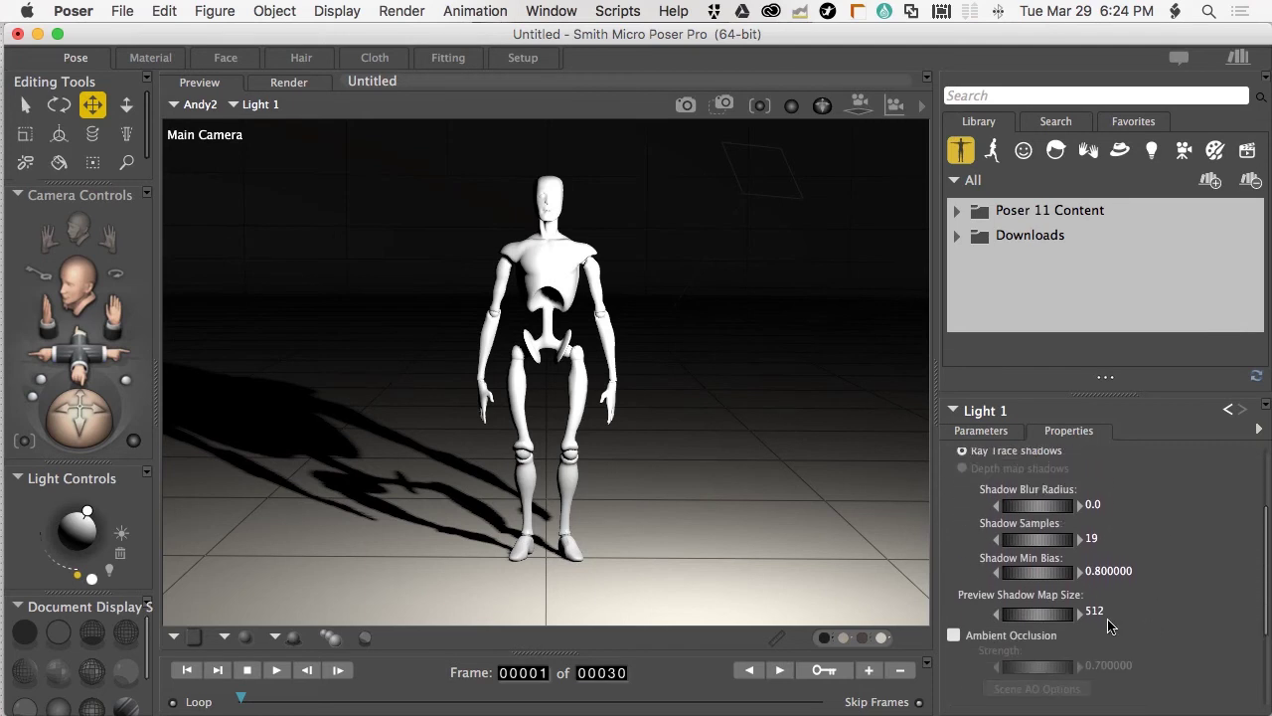
{"action": "scroll", "coordinate": [1133, 563], "scroll_direction": "up", "scroll_amount": 3}
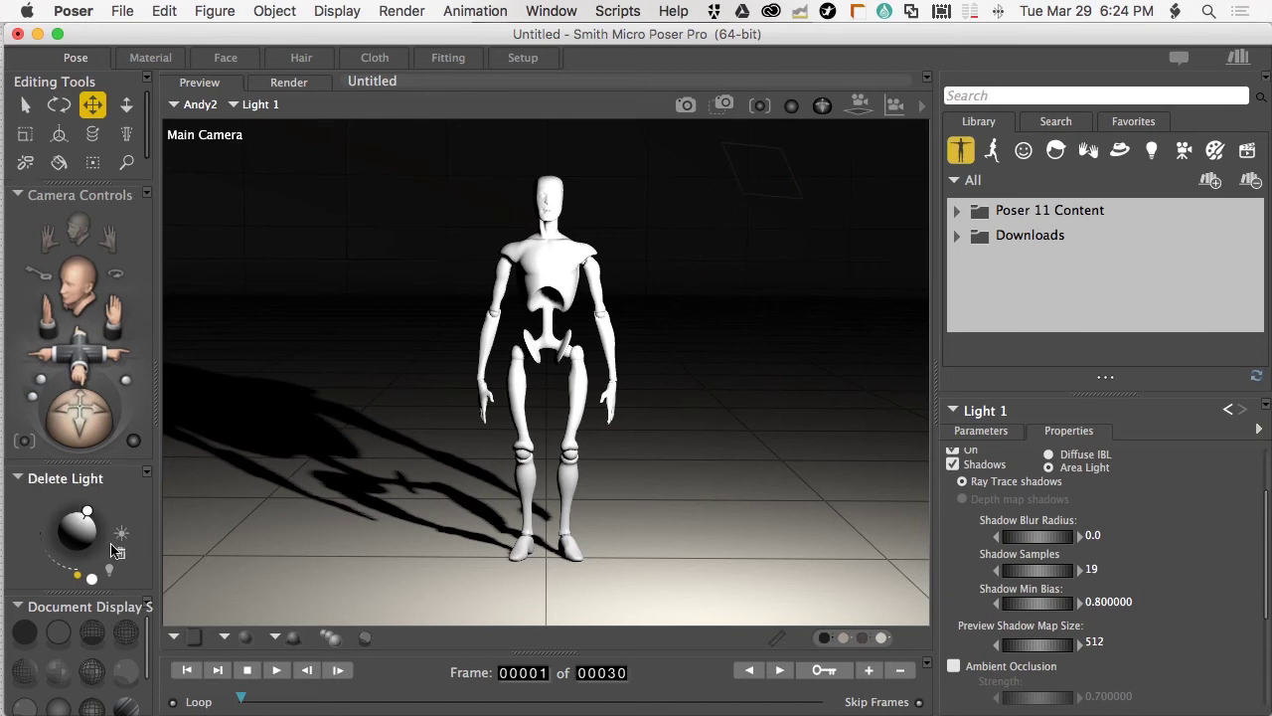
{"action": "mouse_move", "coordinate": [87, 514]}
{"action": "left_mouse_down"}
{"action": "mouse_move", "coordinate": [77, 501]}
{"action": "mouse_move", "coordinate": [73, 524]}
{"action": "mouse_move", "coordinate": [70, 484]}
{"action": "mouse_move", "coordinate": [69, 500]}
{"action": "left_mouse_up"}
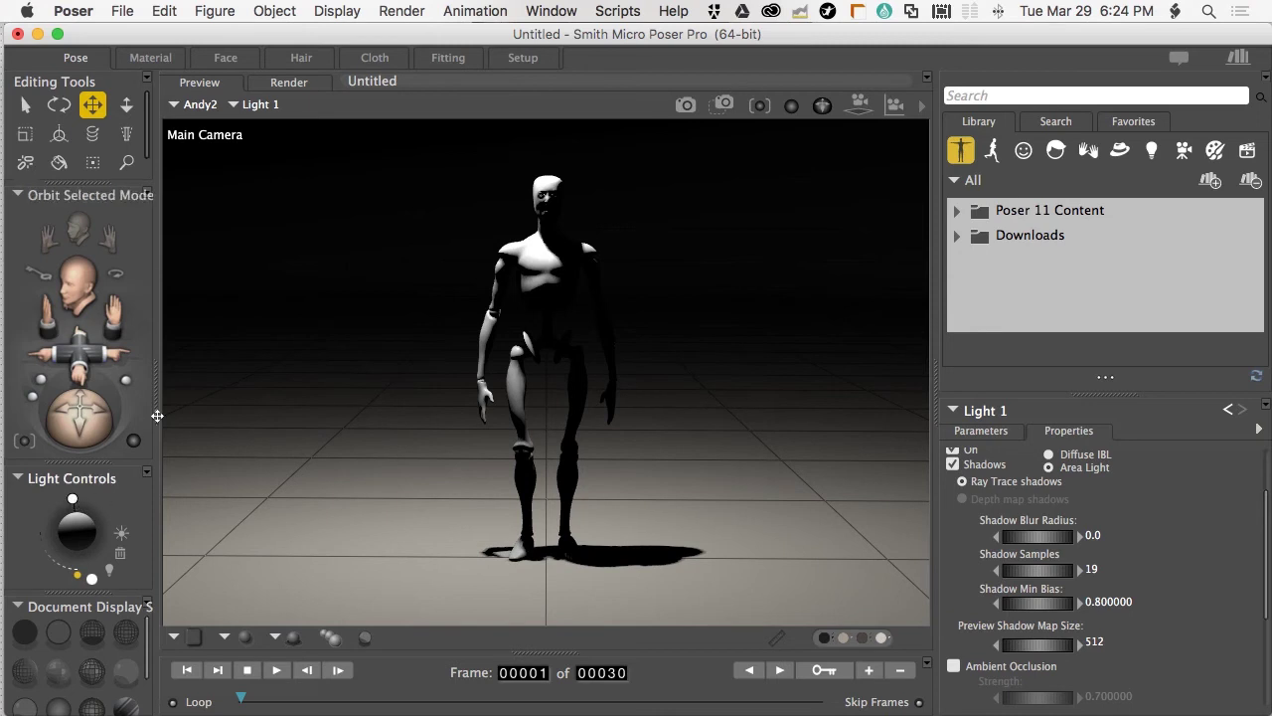
In the Material room, add the SmokyRoom atmosphere and dismiss the visibility note
{"action": "left_click", "coordinate": [150, 58]}
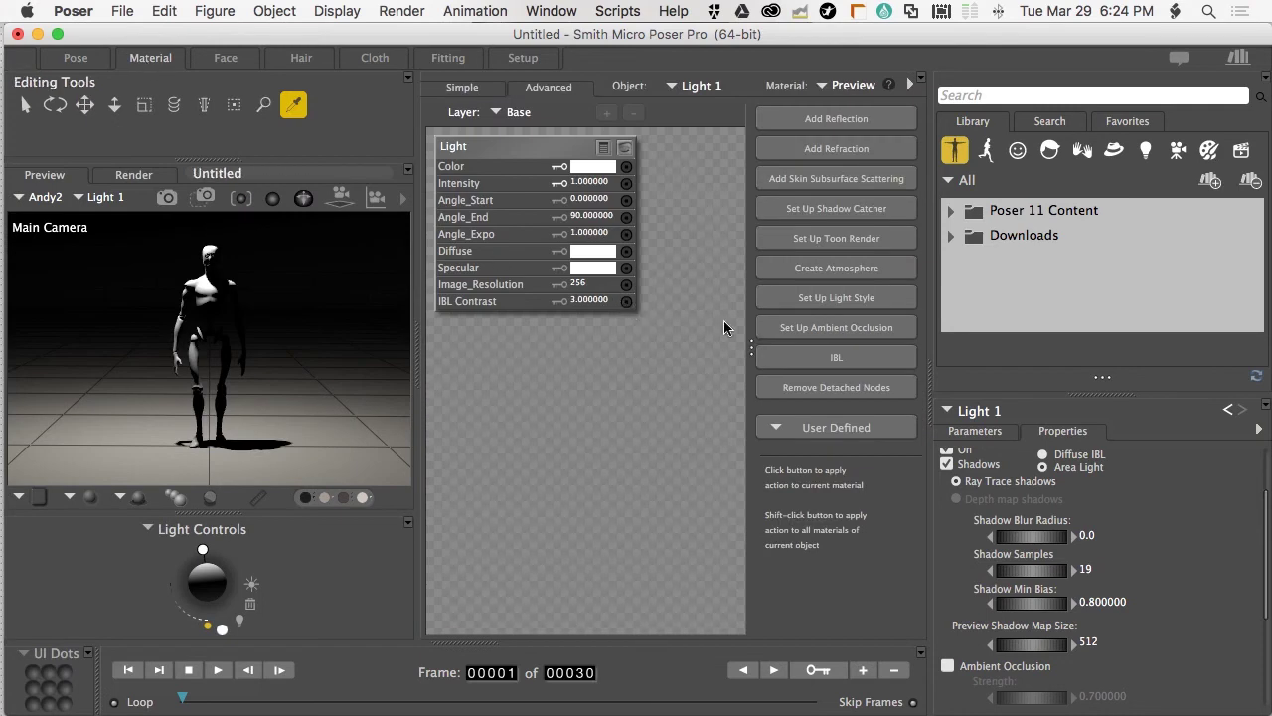
{"action": "left_click", "coordinate": [815, 274]}
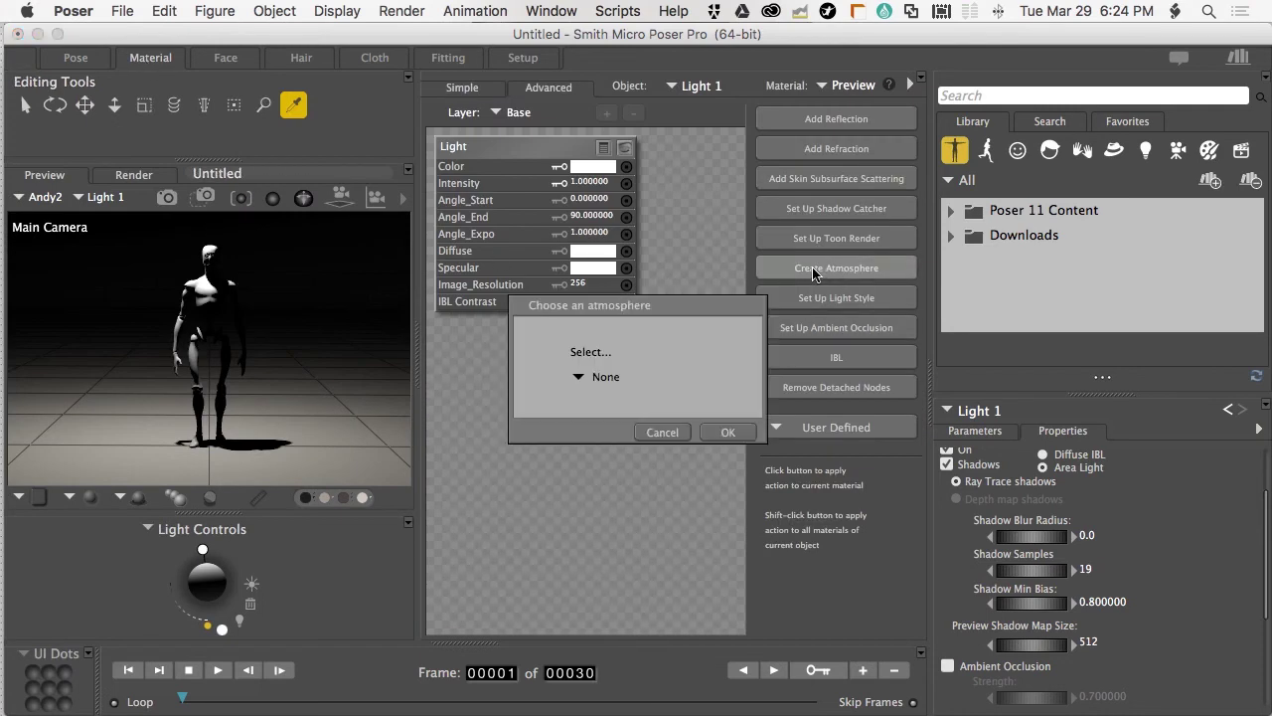
{"action": "left_click", "coordinate": [606, 378]}
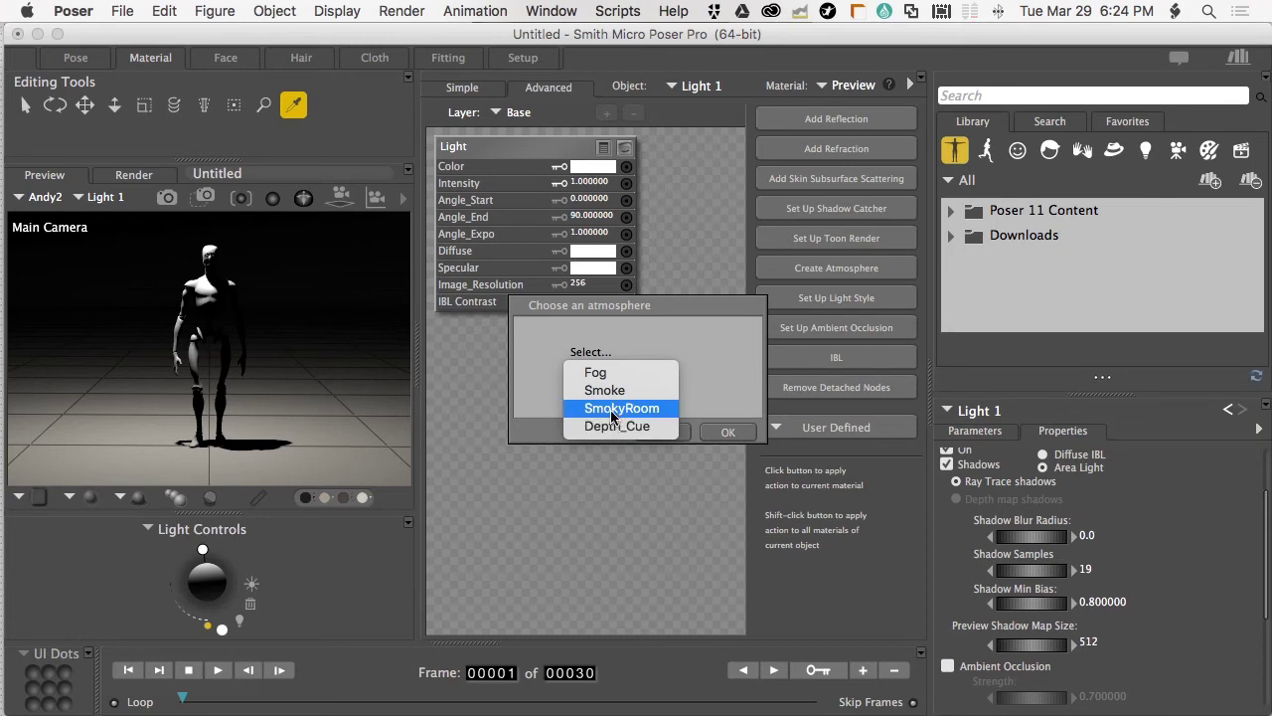
{"action": "left_click", "coordinate": [612, 407]}
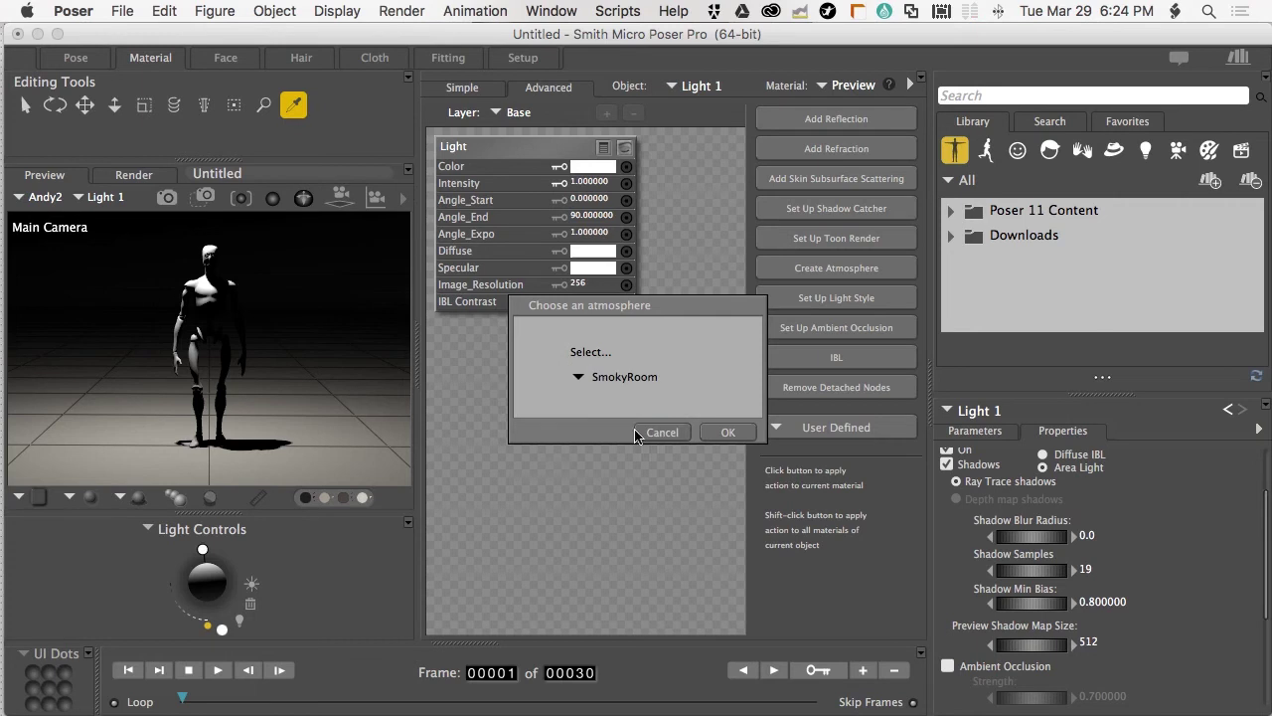
{"action": "left_click", "coordinate": [729, 432]}
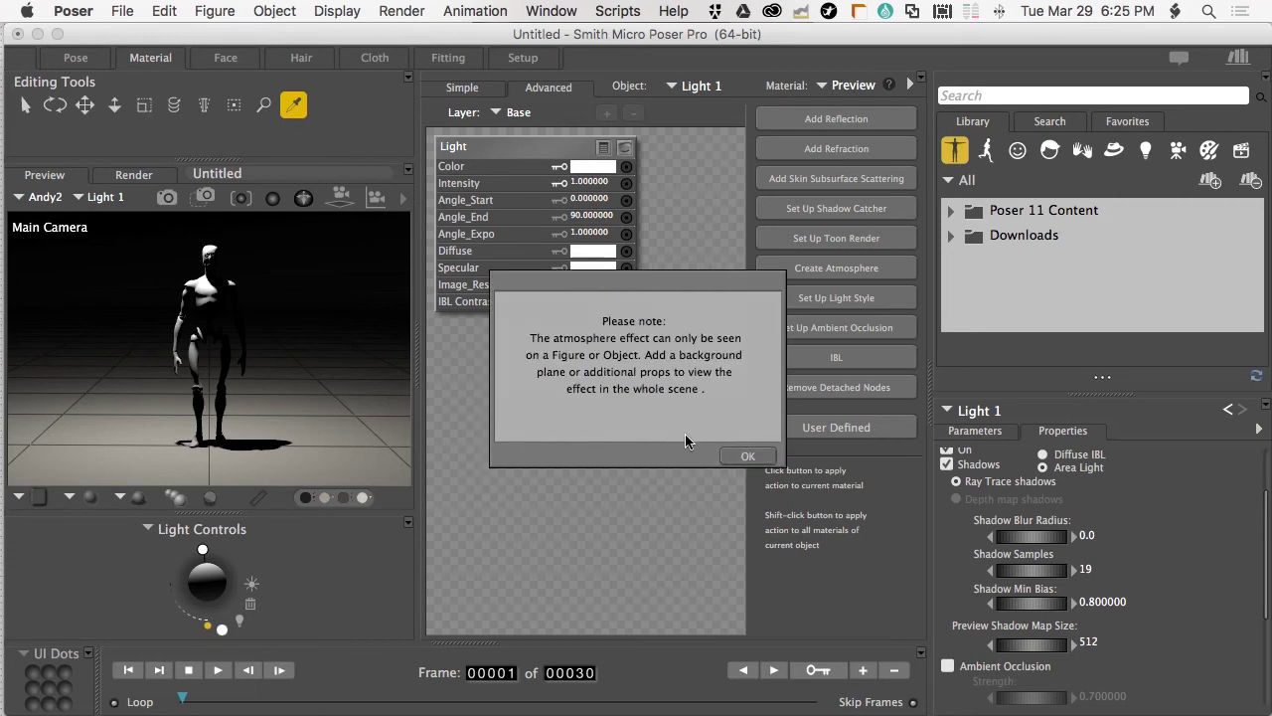
{"action": "left_click", "coordinate": [745, 457]}
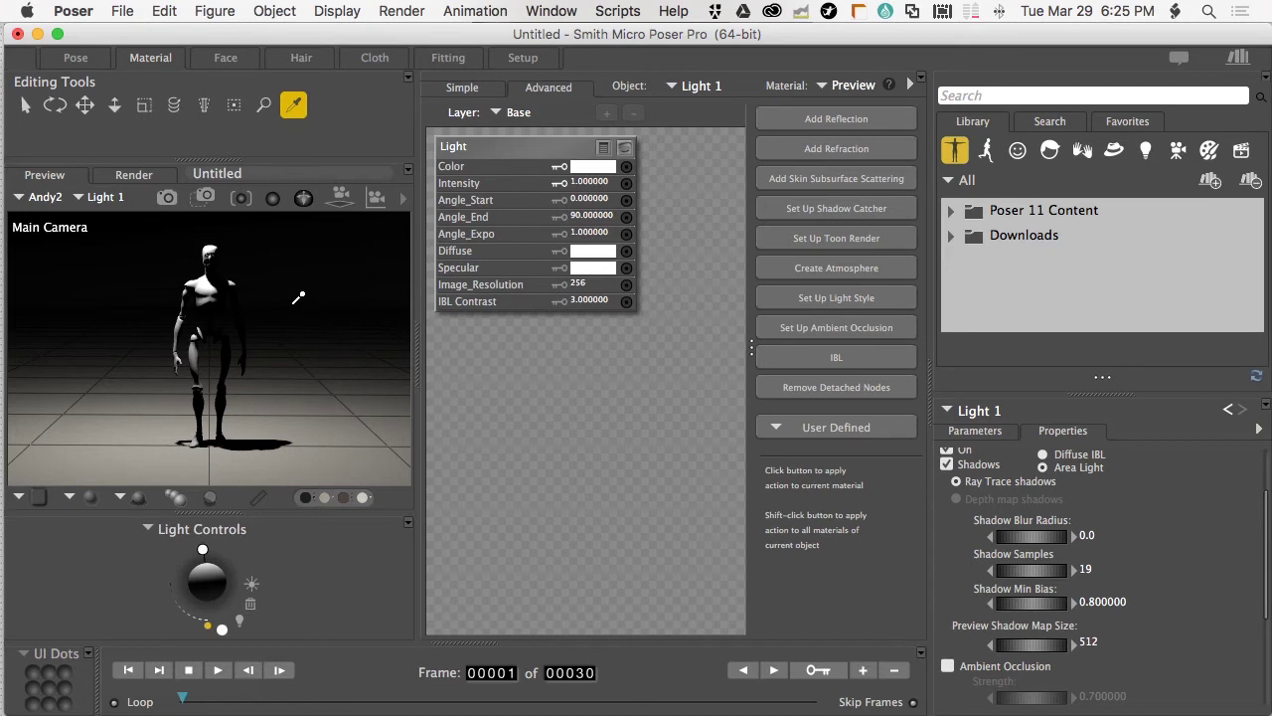
Open the Raytrace Preview, undo a trial translate, and swing Light 1 behind Andy
{"action": "left_click", "coordinate": [550, 11]}
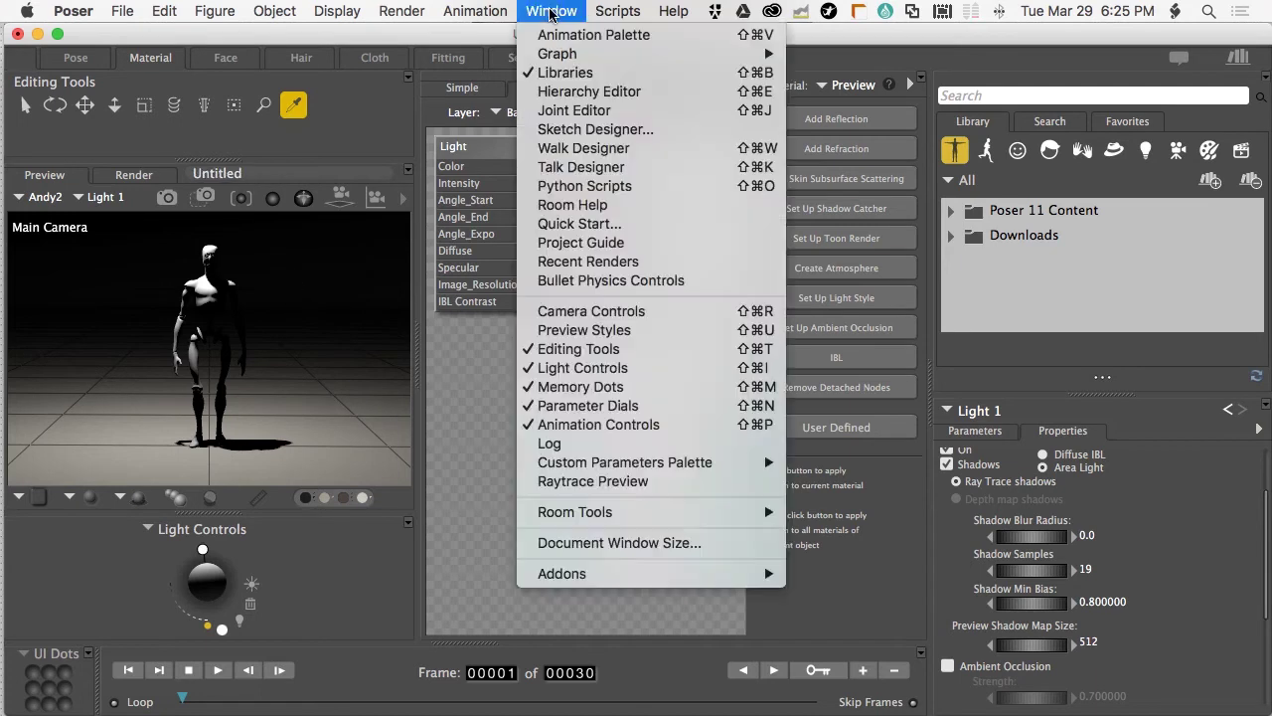
{"action": "left_click", "coordinate": [624, 481]}
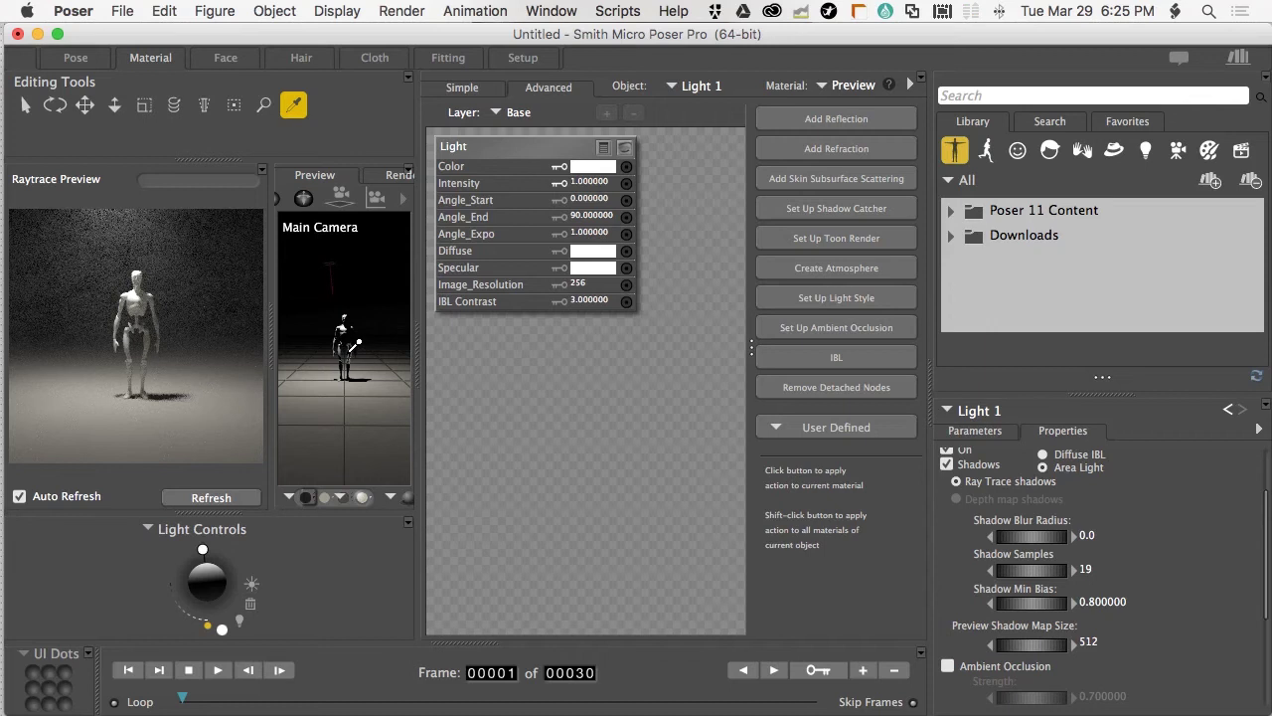
{"action": "key", "text": "t"}
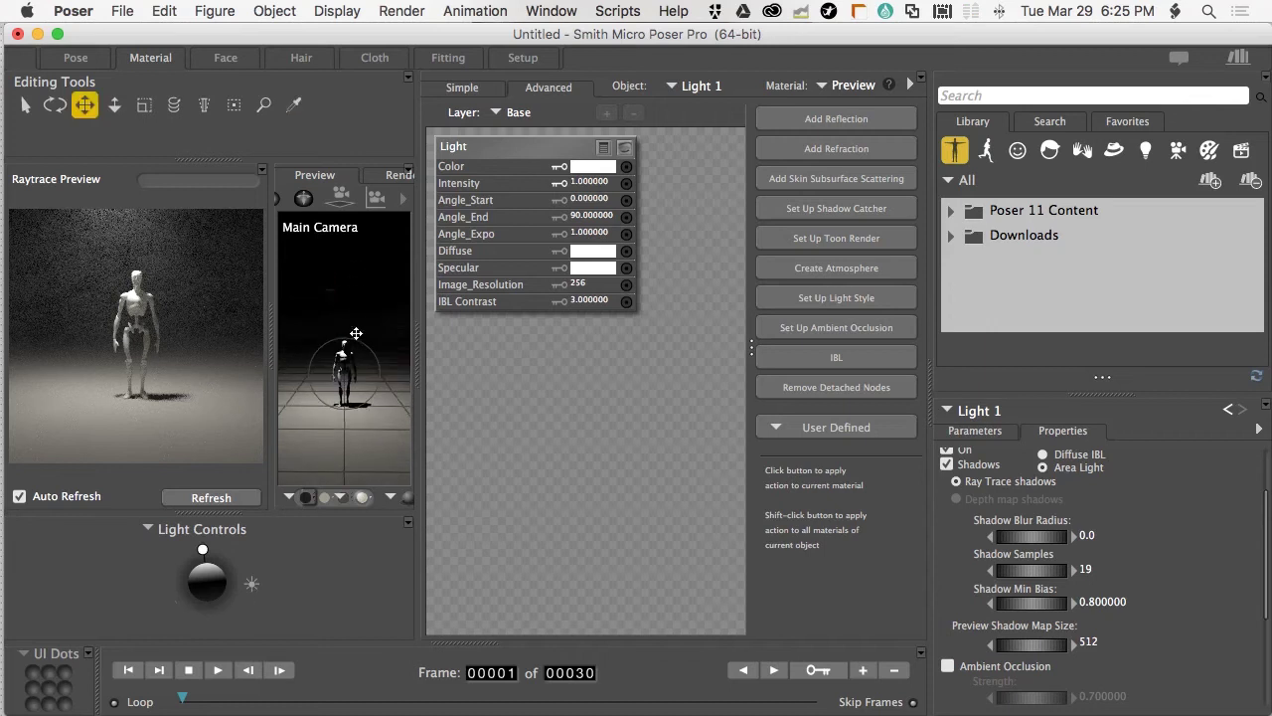
{"action": "mouse_move", "coordinate": [355, 333]}
{"action": "left_mouse_down"}
{"action": "mouse_move", "coordinate": [344, 352]}
{"action": "mouse_move", "coordinate": [350, 333]}
{"action": "left_mouse_up"}
{"action": "key", "text": "super+z"}
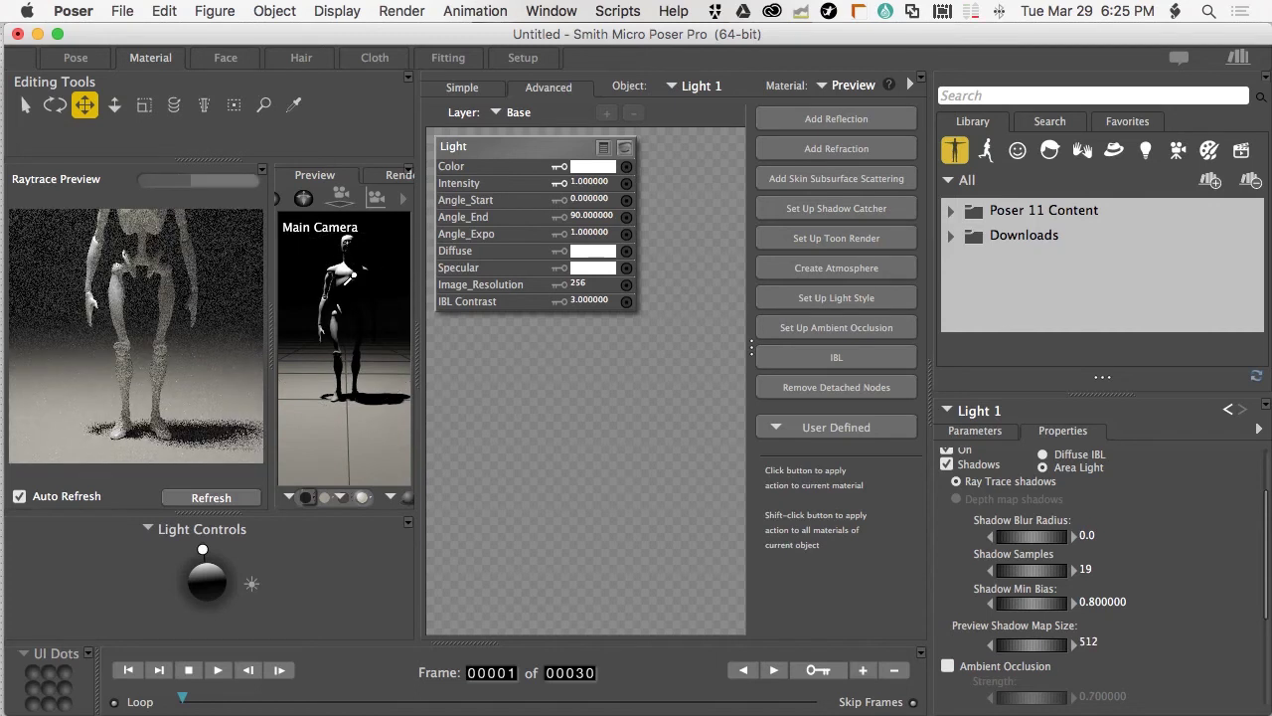
{"action": "key", "text": "super+shift+z"}
{"action": "key", "text": "super+z"}
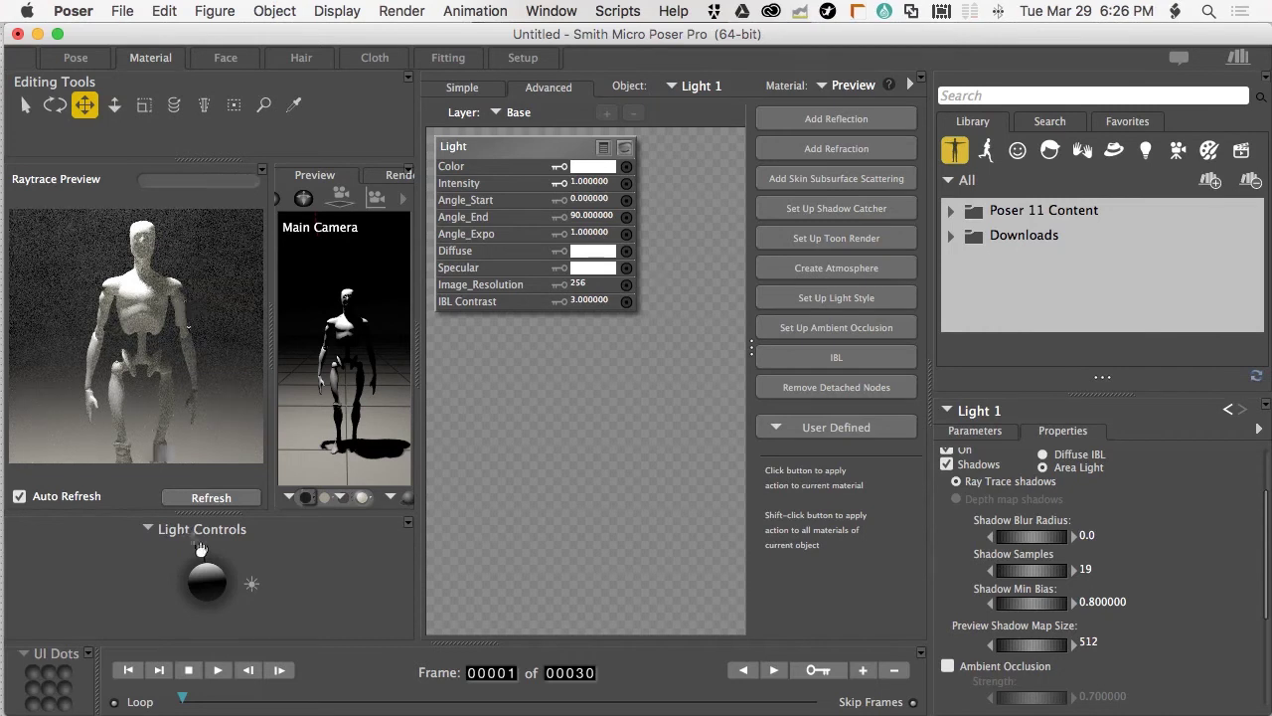
{"action": "left_click_drag", "start_coordinate": [203, 550], "coordinate": [251, 588]}
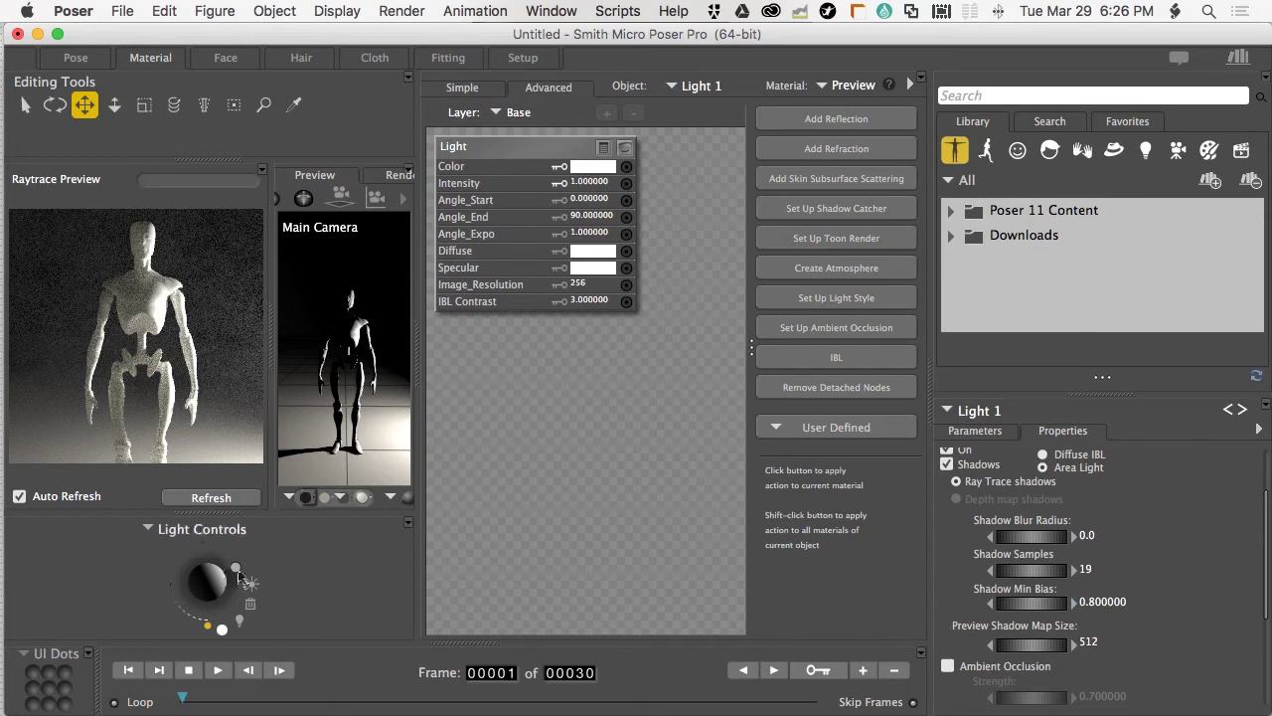
{"action": "left_click_drag", "start_coordinate": [235, 568], "coordinate": [204, 561]}
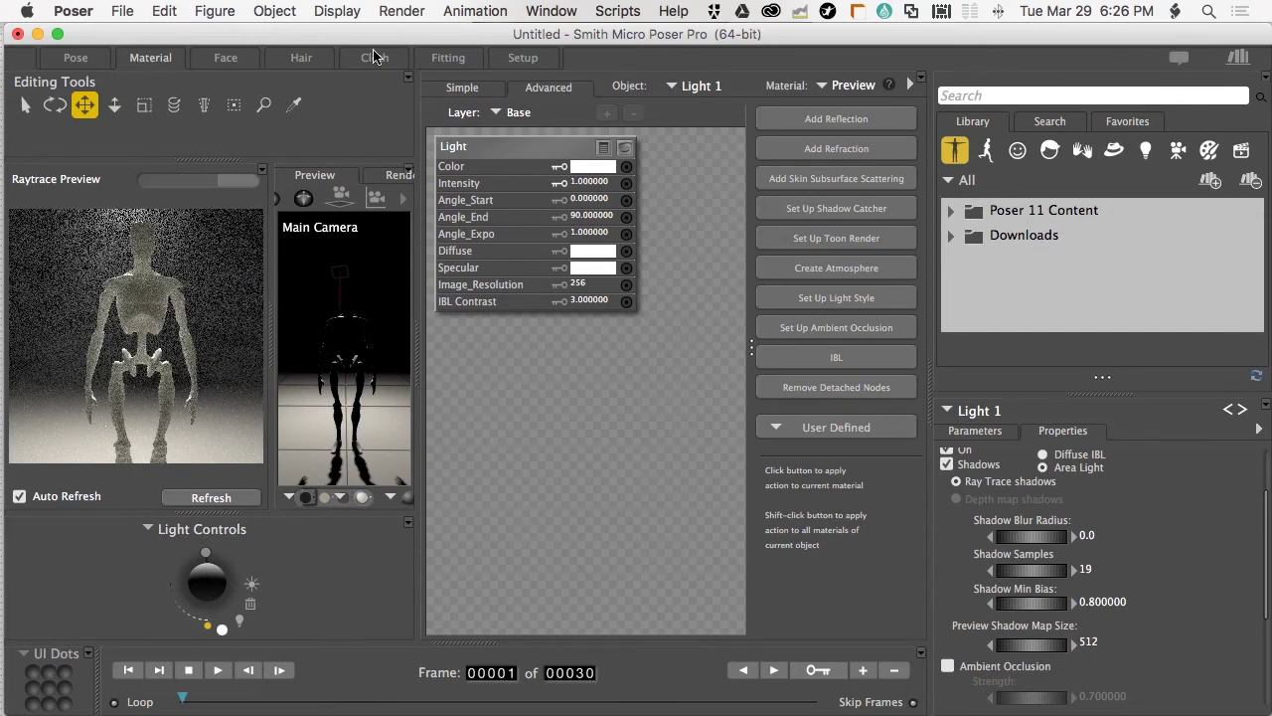
Set SuperFly Pixel Samples to 6 in Render Settings and save the settings
{"action": "key", "text": "super+y"}
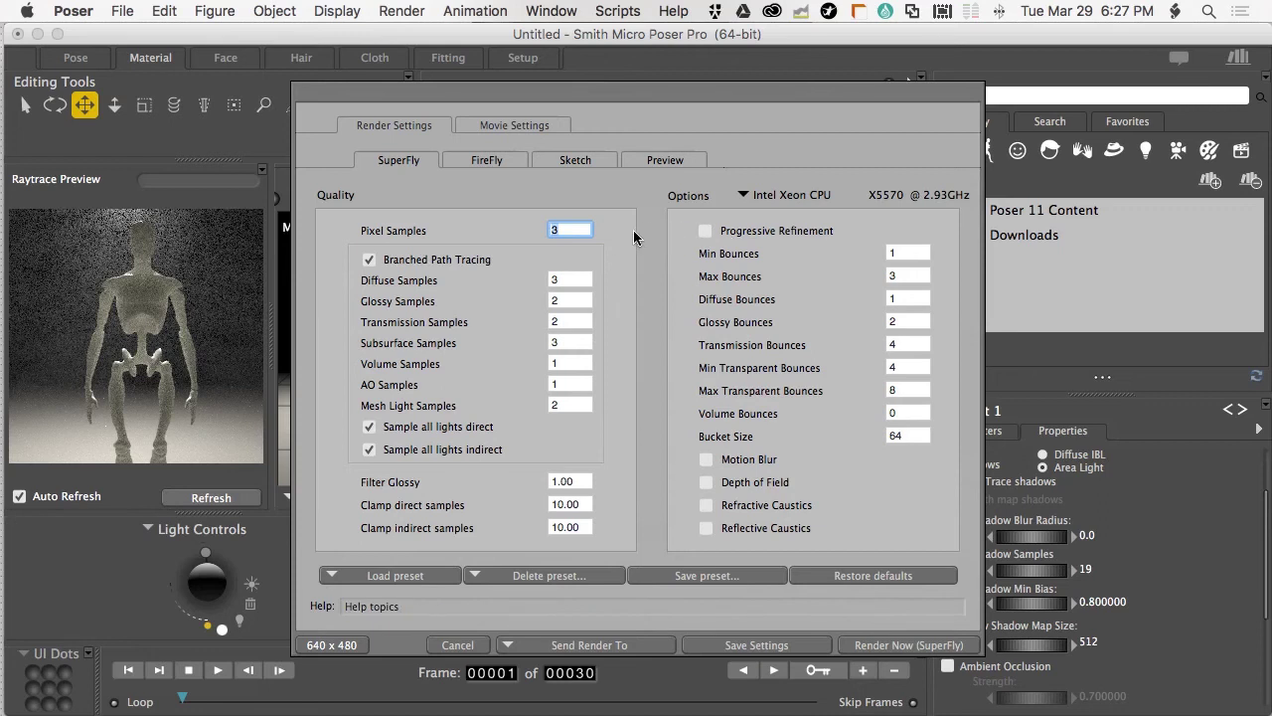
{"action": "type", "text": "6"}
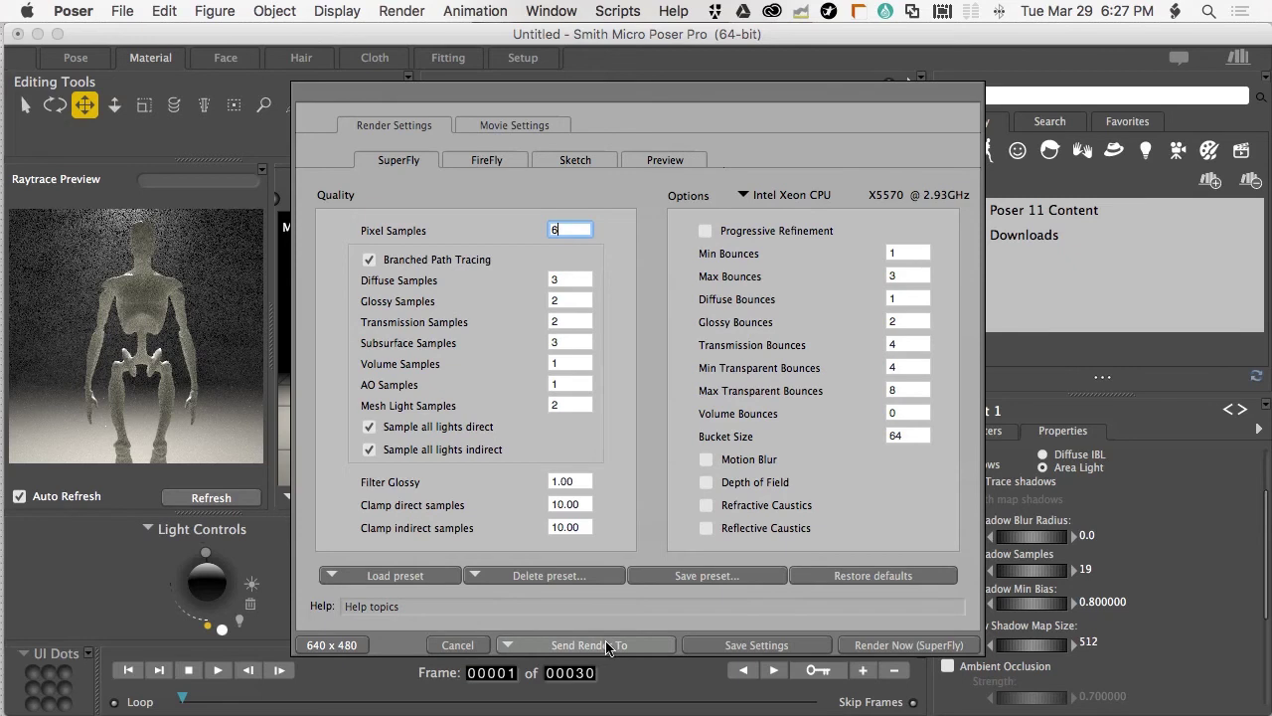
{"action": "left_click", "coordinate": [722, 646]}
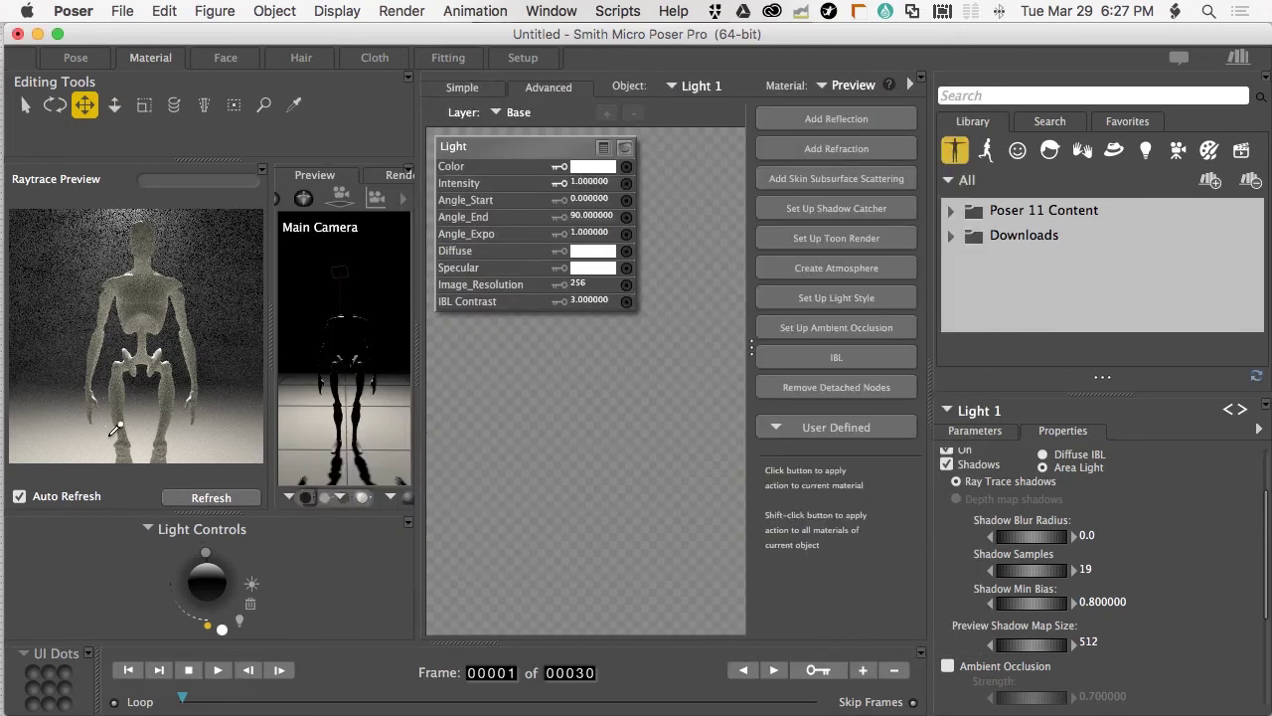
Refresh the Raytrace Preview and switch to the Eyedropper tool
{"action": "left_click", "coordinate": [212, 500]}
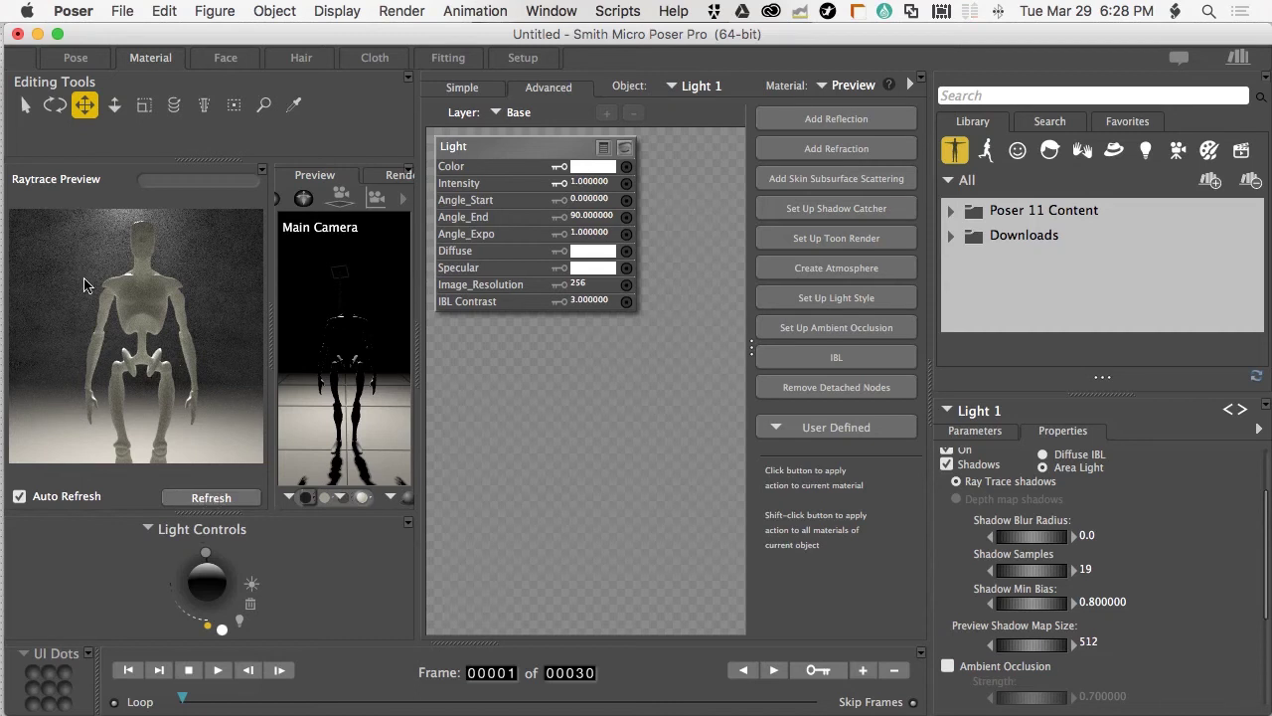
{"action": "key", "text": "e"}
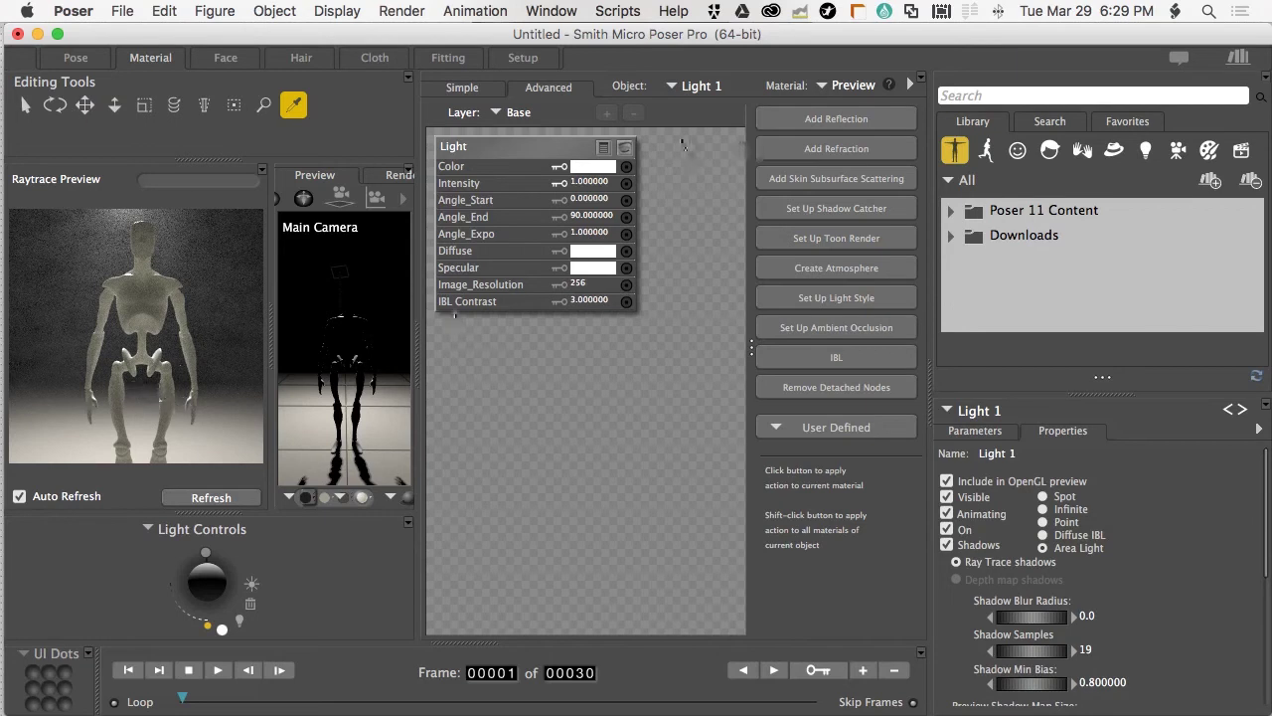
Select the Atmosphere material and uncheck Volume_On on its Atmosphere node
{"action": "left_click", "coordinate": [696, 93]}
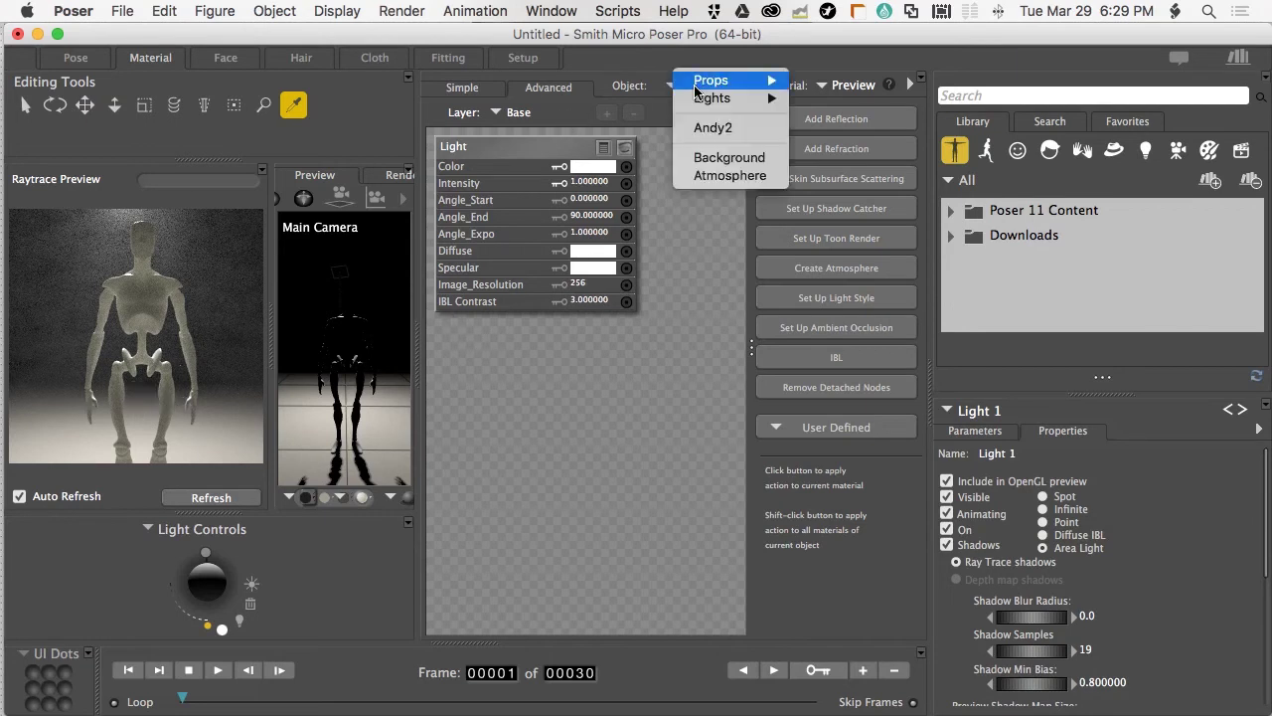
{"action": "left_click", "coordinate": [725, 186]}
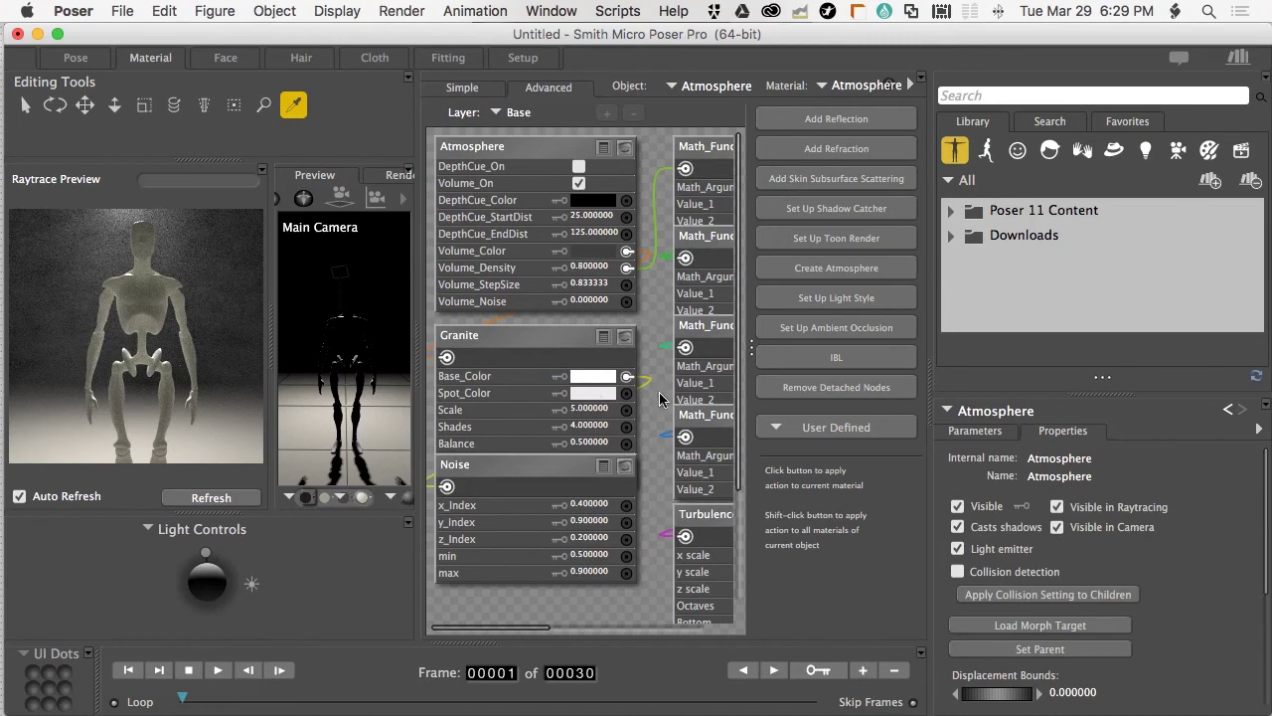
{"action": "mouse_move", "coordinate": [516, 634]}
{"action": "left_mouse_down"}
{"action": "mouse_move", "coordinate": [735, 638]}
{"action": "mouse_move", "coordinate": [494, 627]}
{"action": "left_mouse_up"}
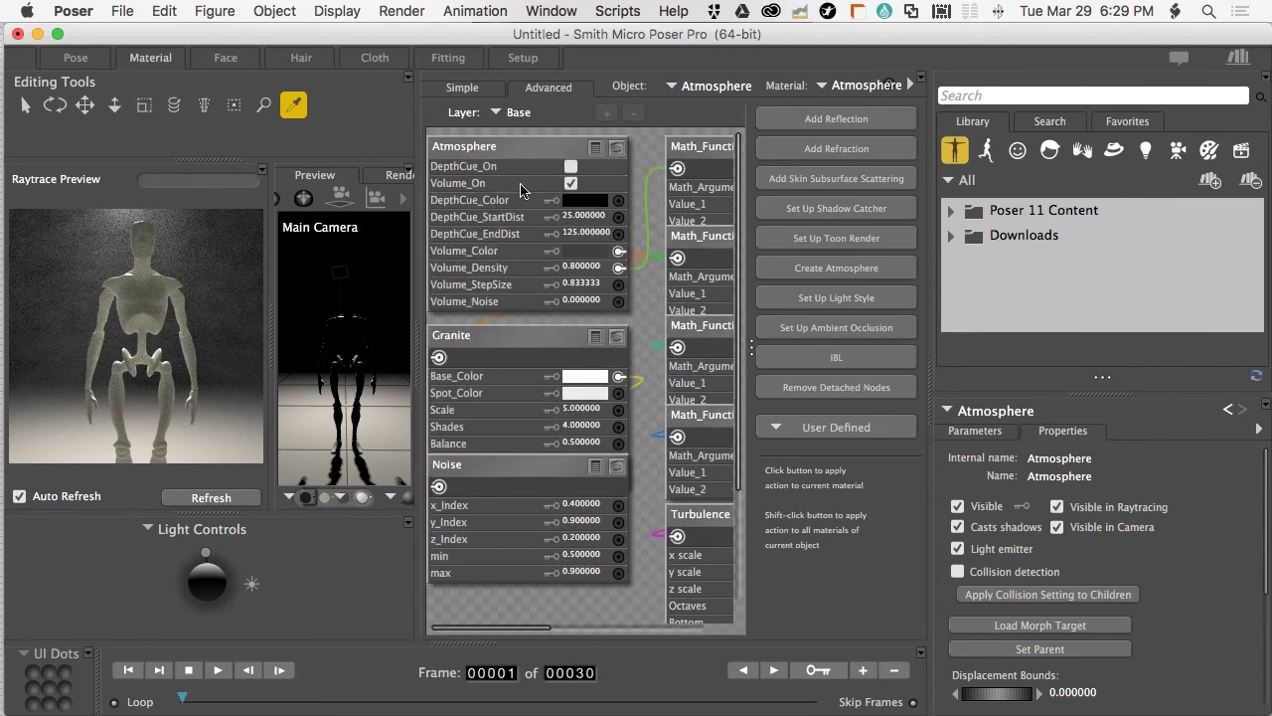
{"action": "left_click", "coordinate": [571, 184]}
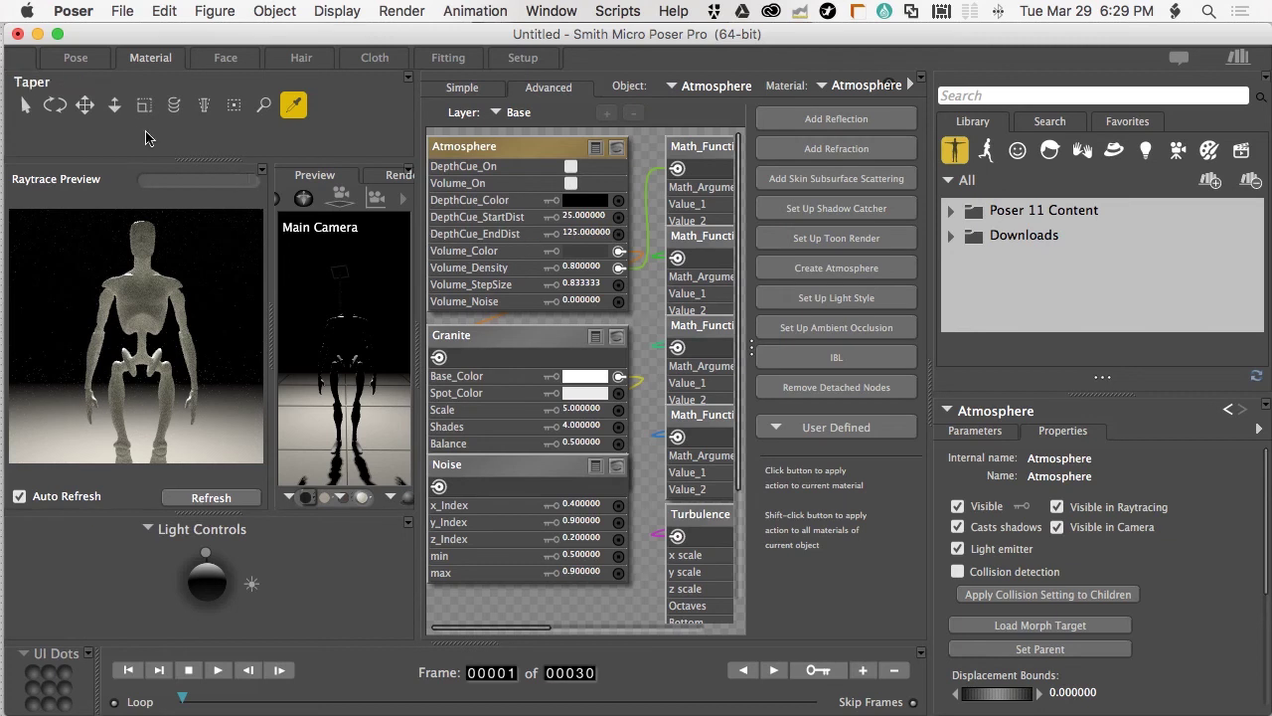
Back in the Pose room, scroll the Library's Poser 11 Content props folders to Primitives
{"action": "left_click", "coordinate": [75, 59]}
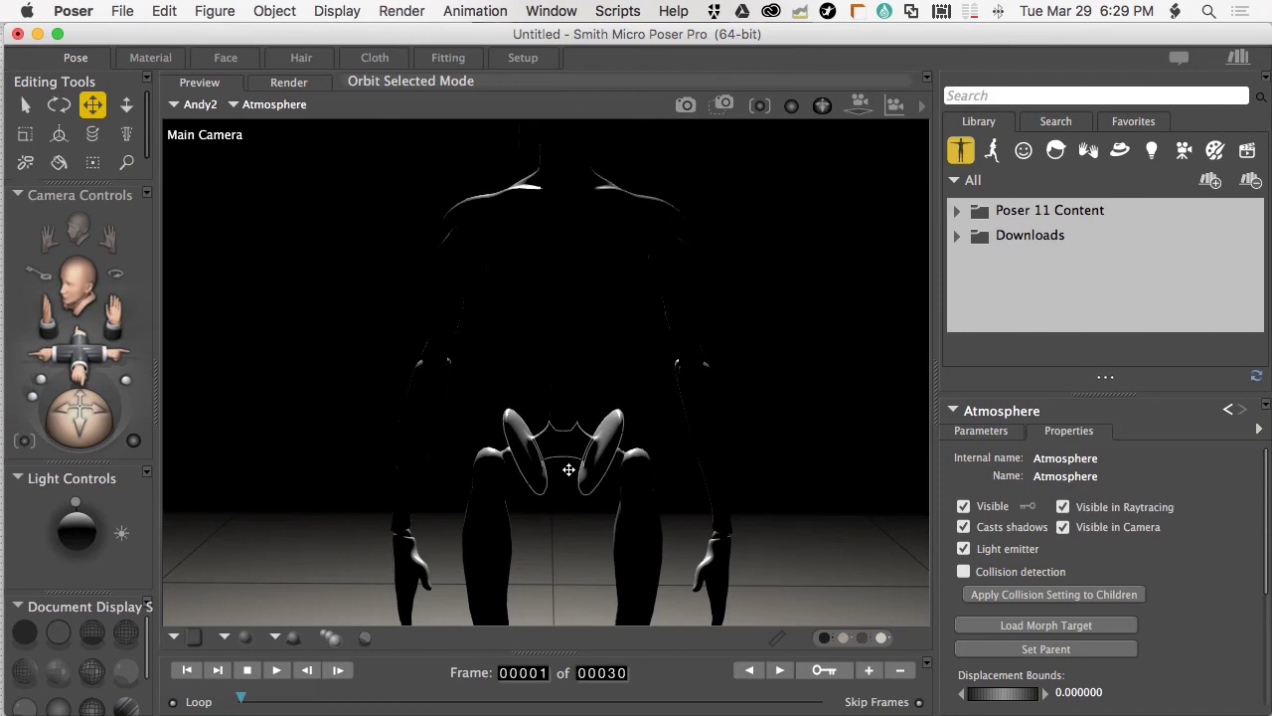
{"action": "scroll", "coordinate": [569, 470], "scroll_direction": "down", "scroll_amount": 5}
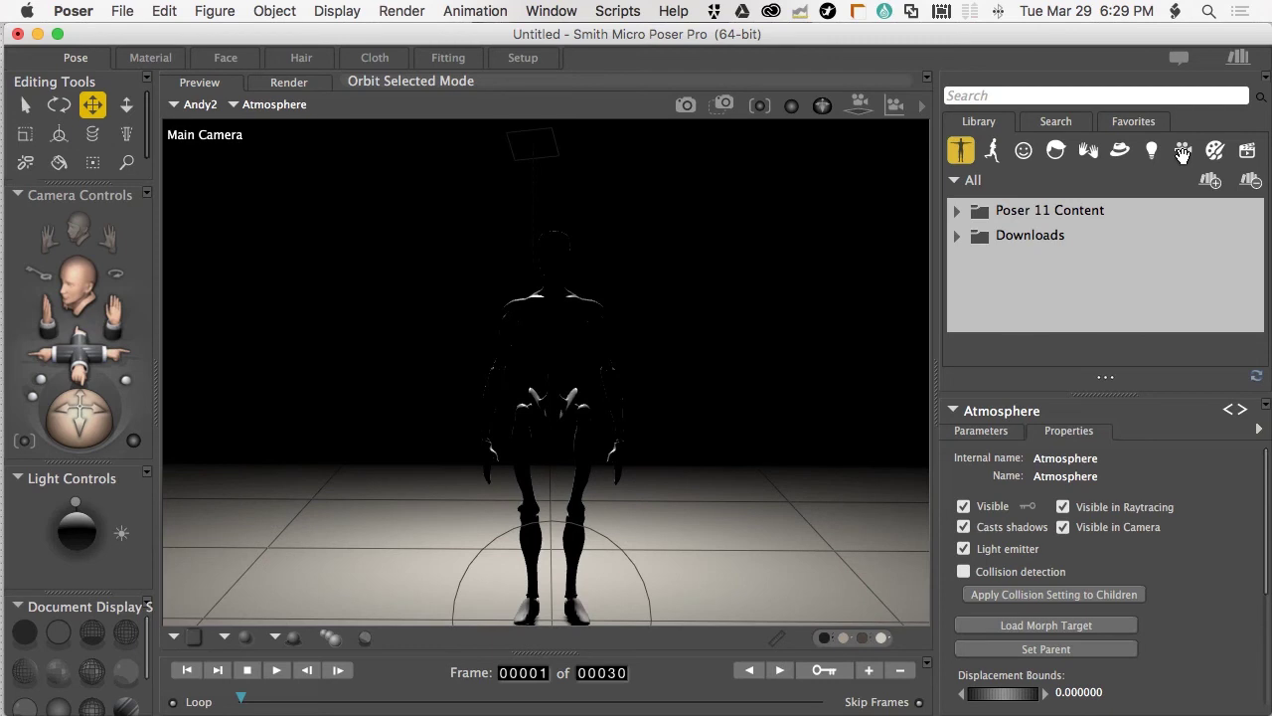
{"action": "left_click", "coordinate": [1120, 150]}
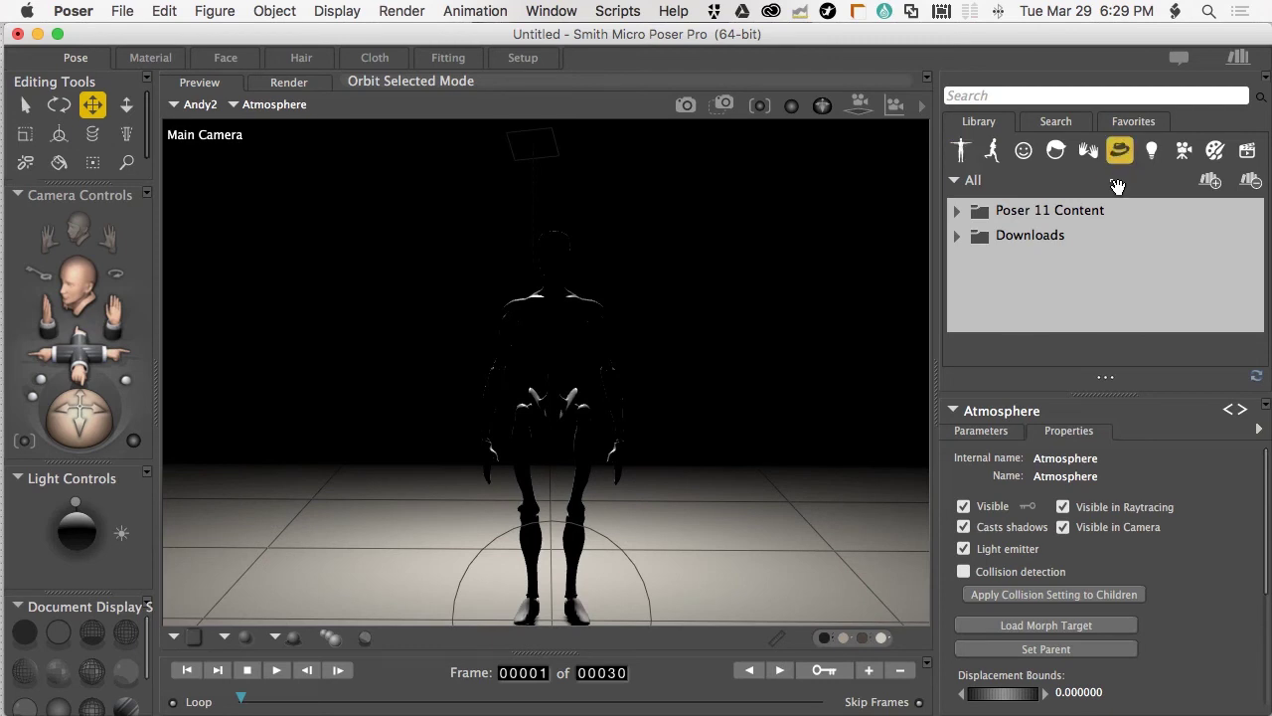
{"action": "left_click", "coordinate": [1113, 238]}
{"action": "left_click", "coordinate": [957, 210]}
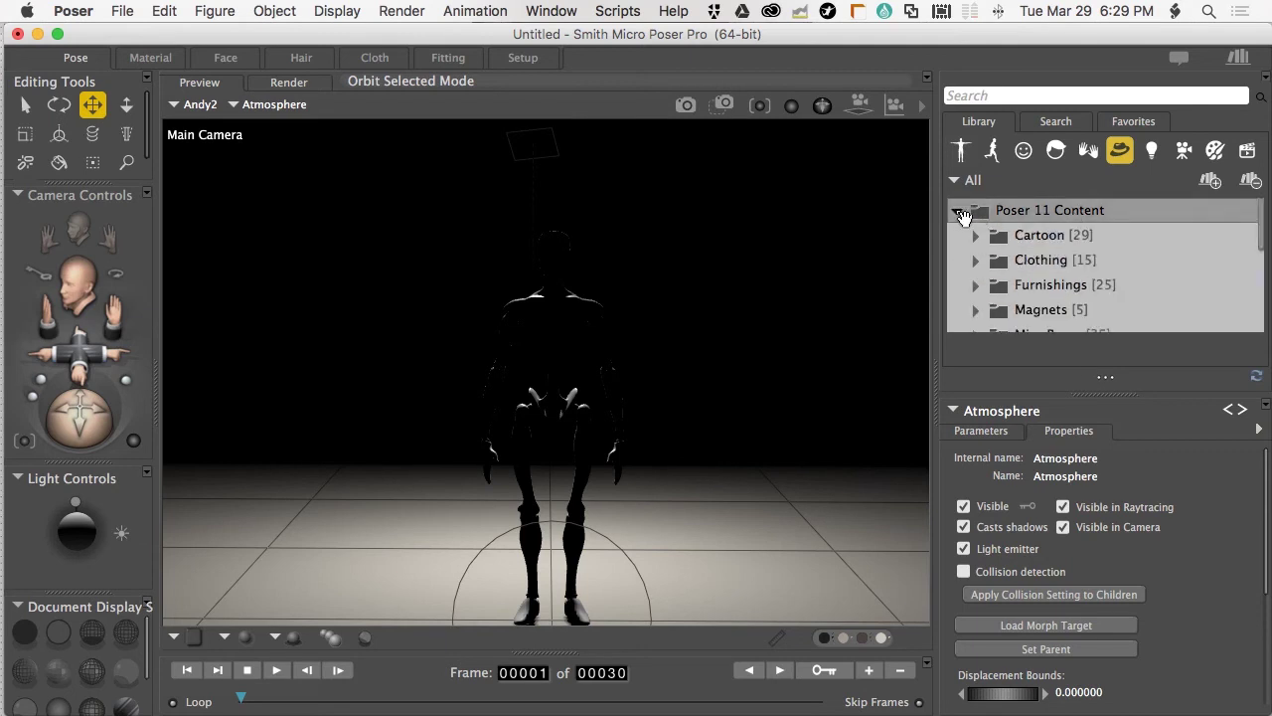
{"action": "scroll", "coordinate": [1156, 259], "scroll_direction": "down", "scroll_amount": 1}
{"action": "scroll", "coordinate": [1156, 258], "scroll_direction": "down", "scroll_amount": 2}
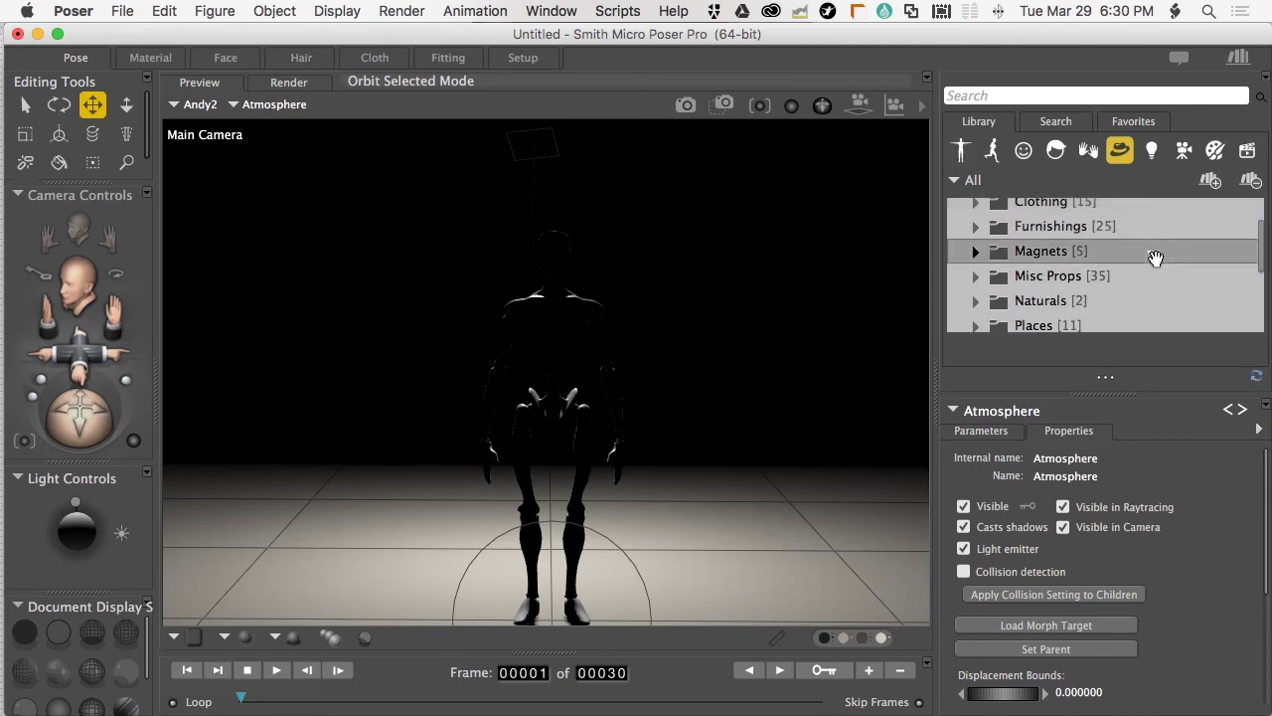
{"action": "scroll", "coordinate": [1156, 259], "scroll_direction": "down", "scroll_amount": 3}
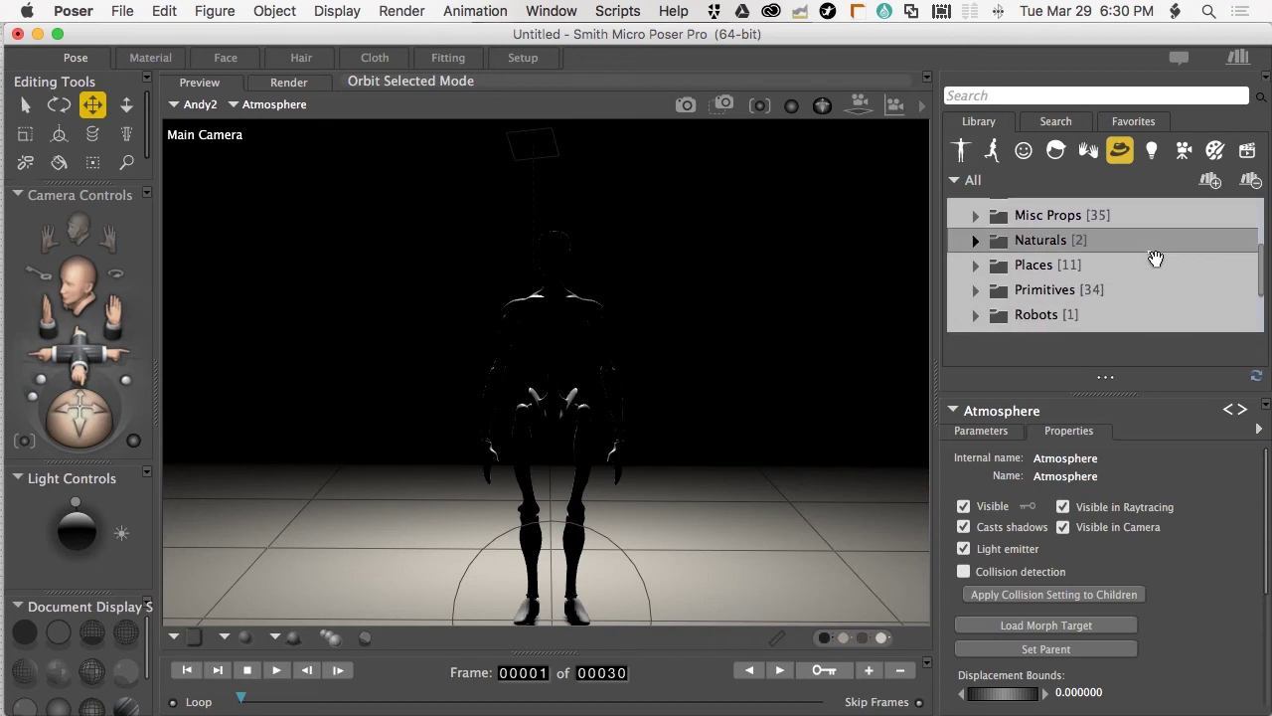
{"action": "scroll", "coordinate": [1156, 259], "scroll_direction": "up", "scroll_amount": 6}
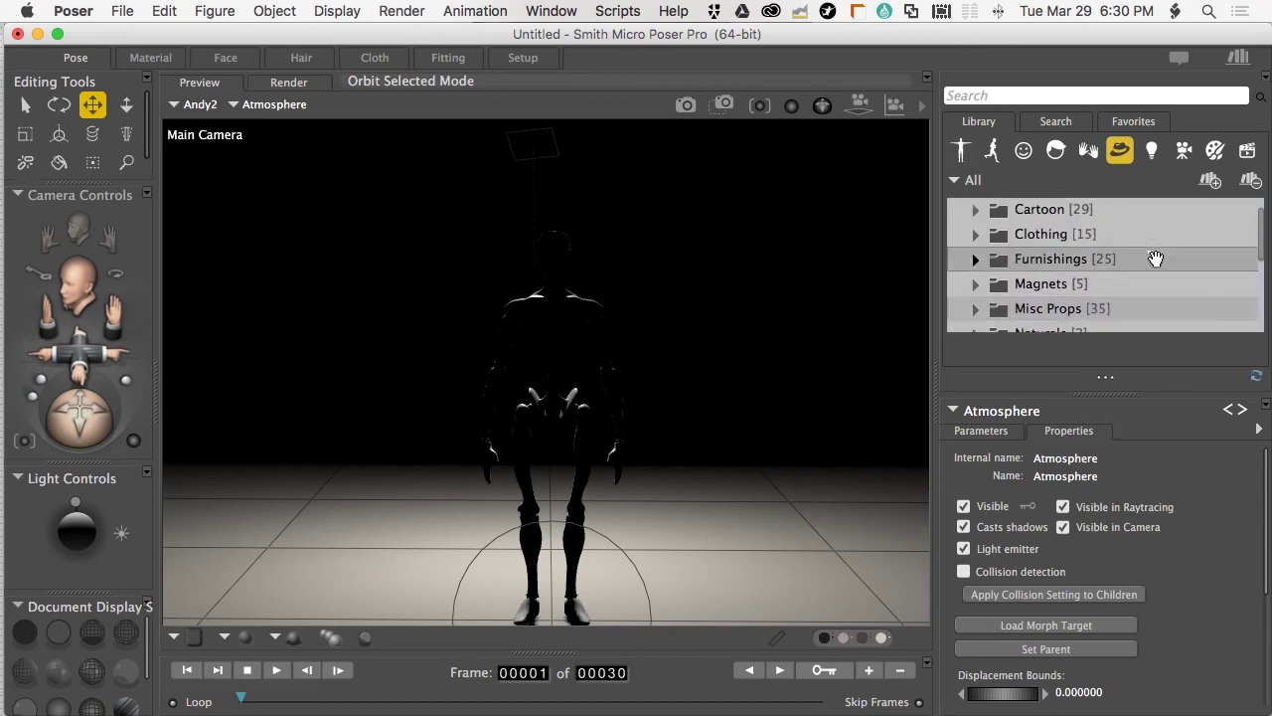
{"action": "scroll", "coordinate": [1156, 258], "scroll_direction": "down", "scroll_amount": 5}
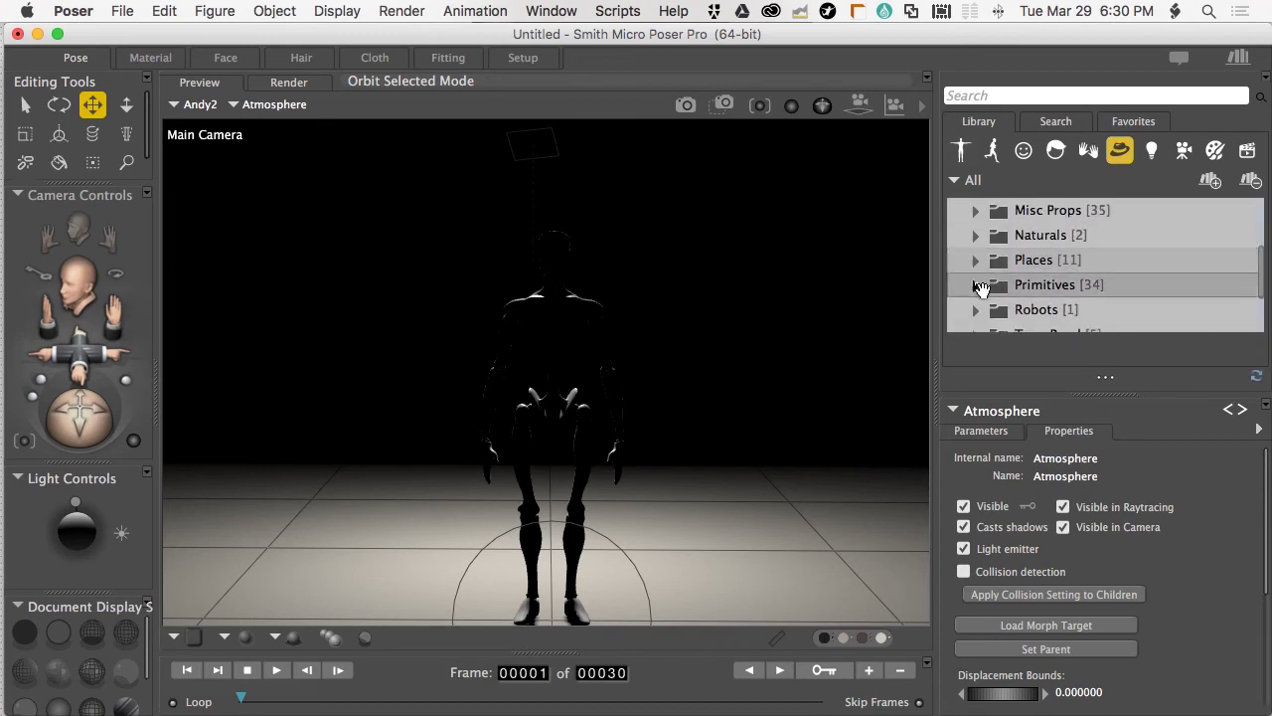
Add the Ball Hi-Res primitive from Props > Primitives to the scene
{"action": "left_click", "coordinate": [974, 287]}
{"action": "scroll", "coordinate": [1158, 284], "scroll_direction": "down", "scroll_amount": 3}
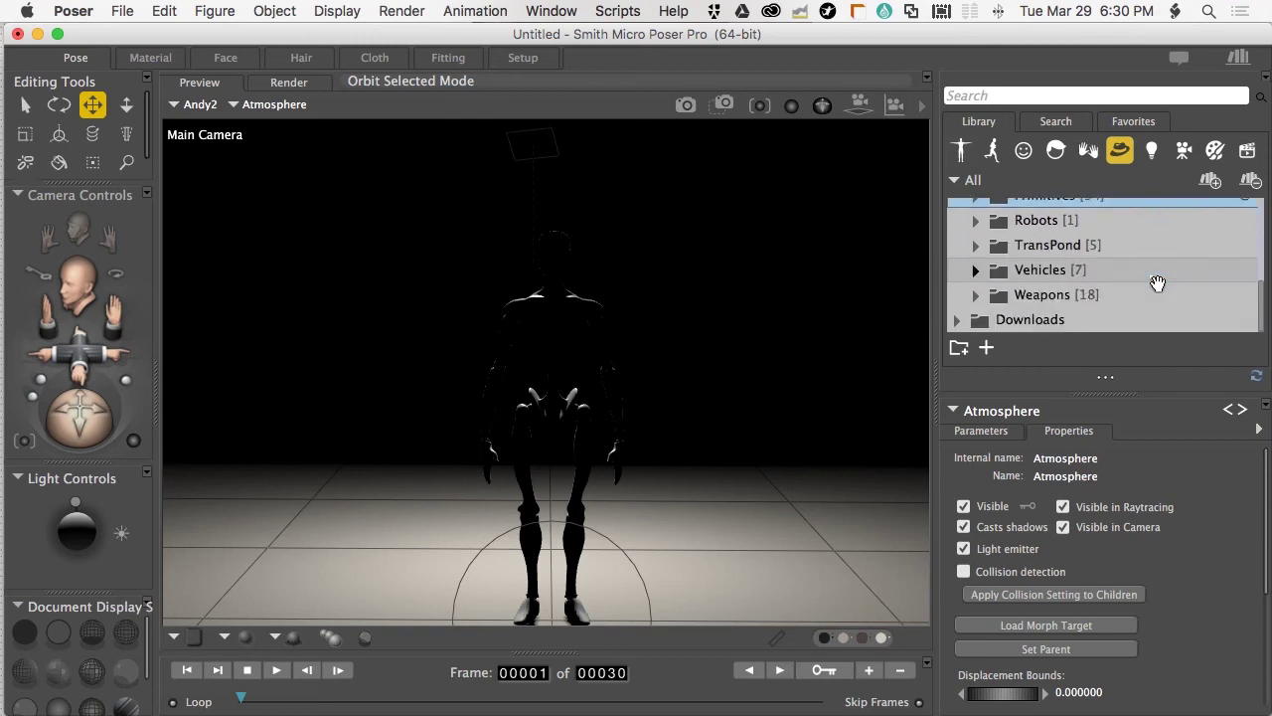
{"action": "left_click", "coordinate": [976, 227]}
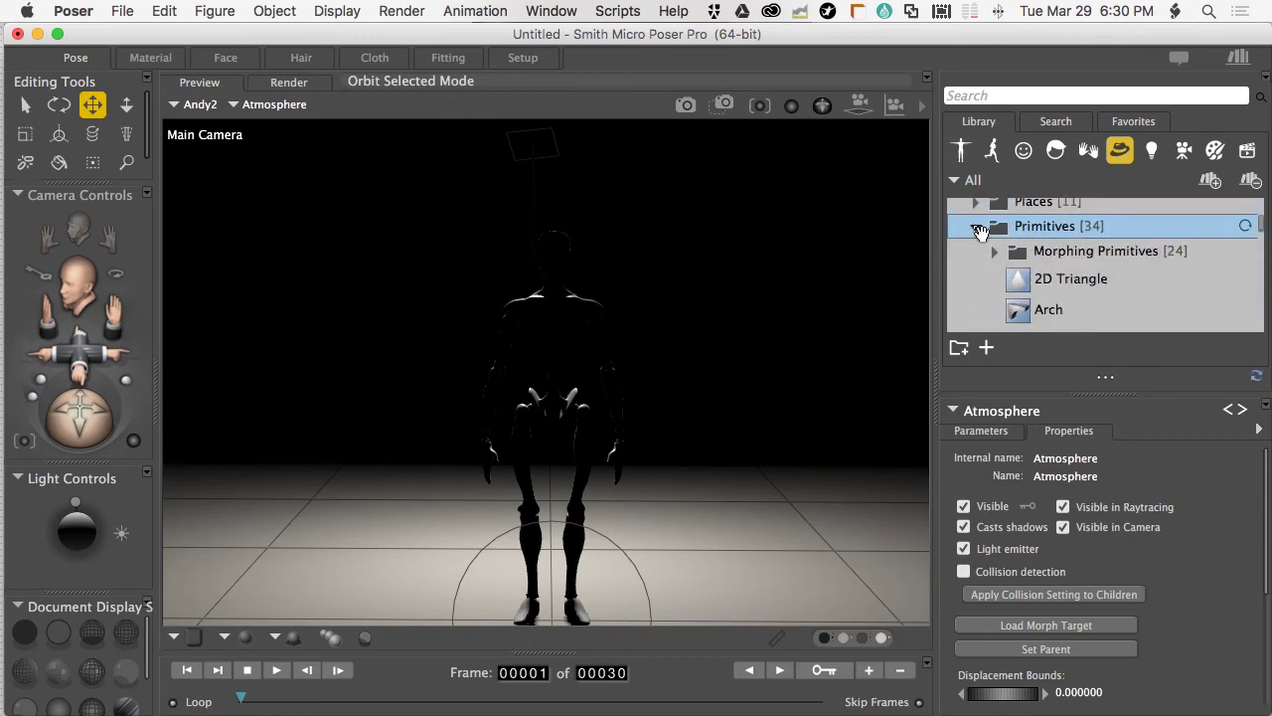
{"action": "scroll", "coordinate": [1176, 263], "scroll_direction": "down", "scroll_amount": 2}
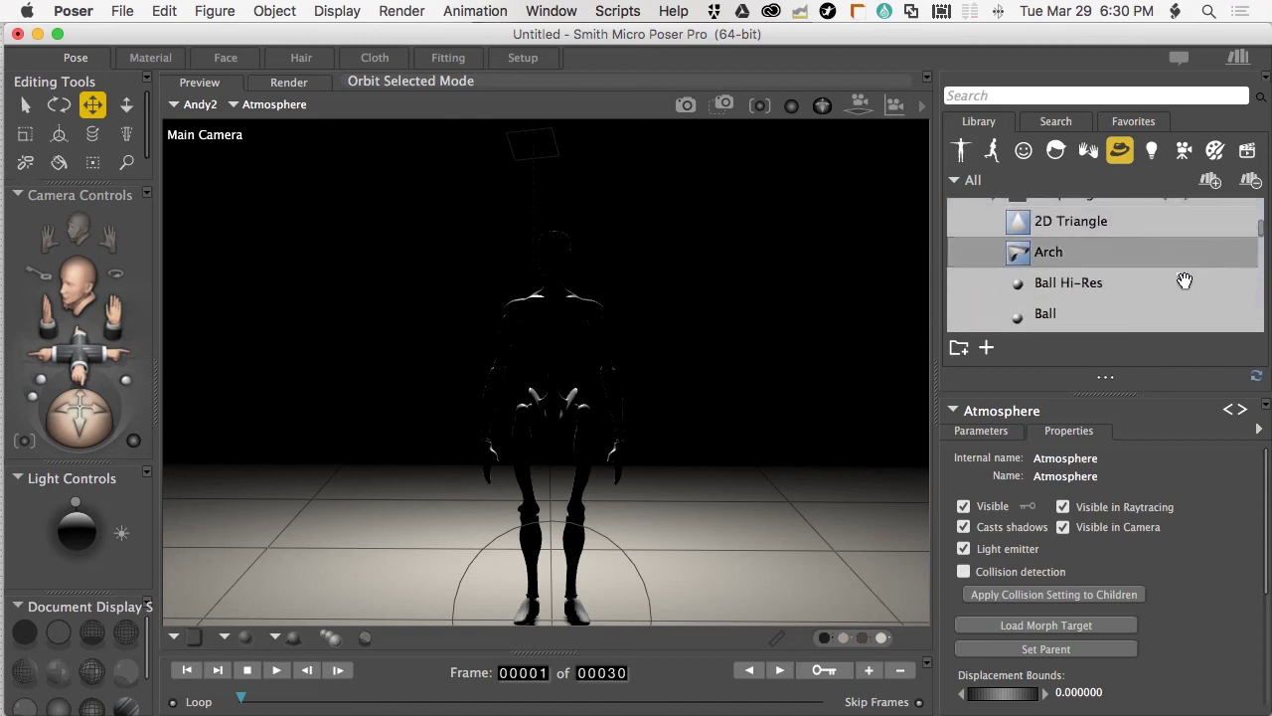
{"action": "double_click", "coordinate": [1021, 285]}
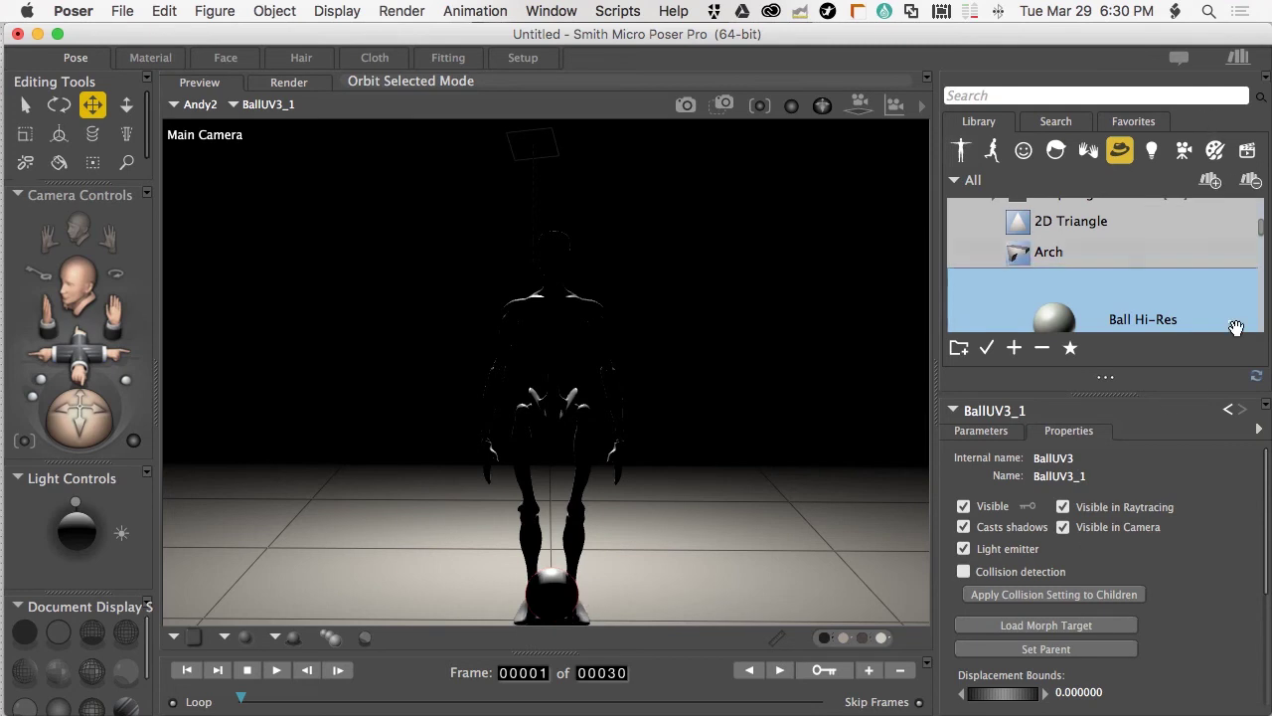
Move the ball to the left of Andy by setting xTran to -1.617
{"action": "left_click", "coordinate": [989, 432]}
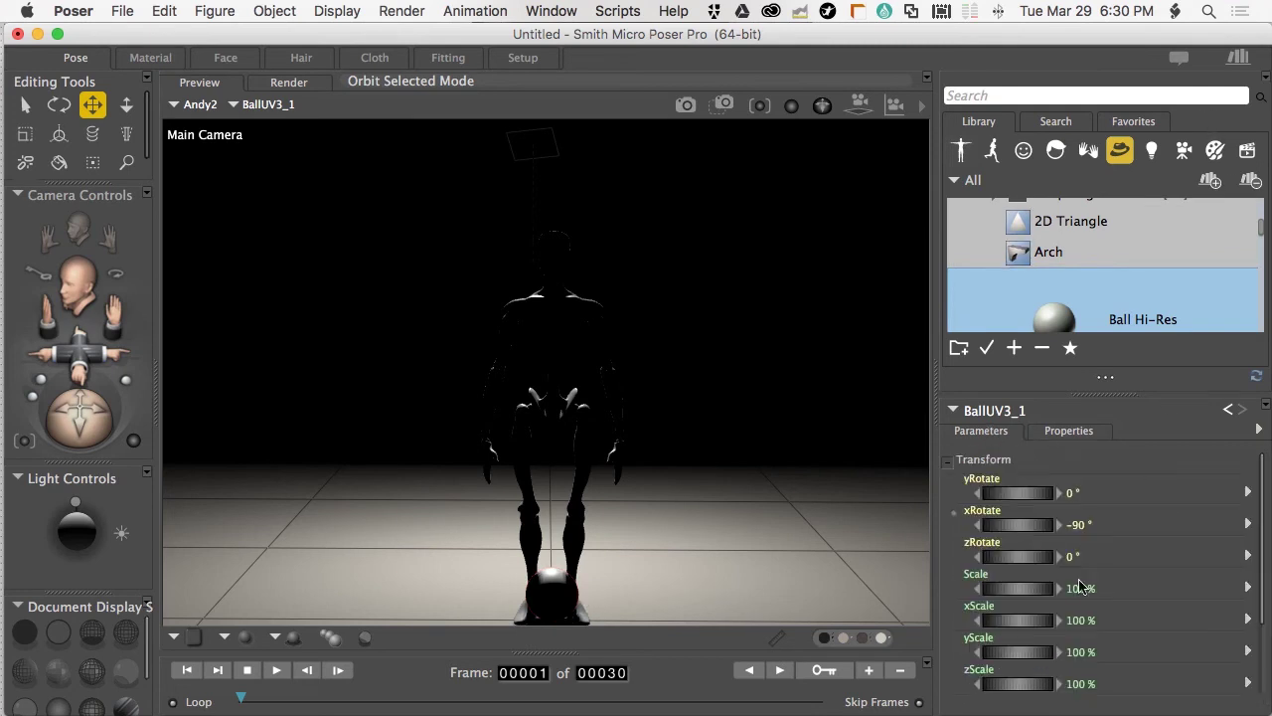
{"action": "scroll", "coordinate": [1166, 588], "scroll_direction": "down", "scroll_amount": 3}
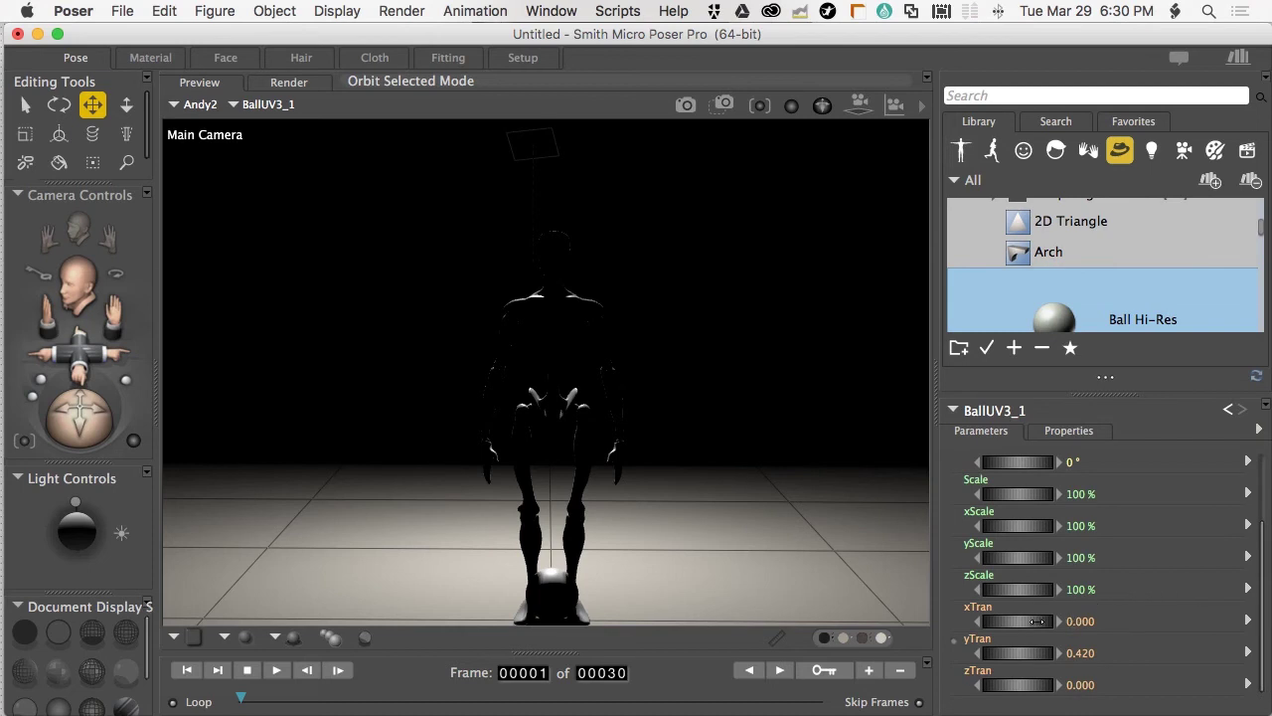
{"action": "left_click_drag", "start_coordinate": [1017, 622], "coordinate": [966, 622]}
{"action": "scroll", "coordinate": [1167, 283], "scroll_direction": "down", "scroll_amount": 5}
Load the torus primitive (torus_1) from the Primitives list so it rings Andy2's feet
{"action": "scroll", "coordinate": [1167, 282], "scroll_direction": "down", "scroll_amount": 8}
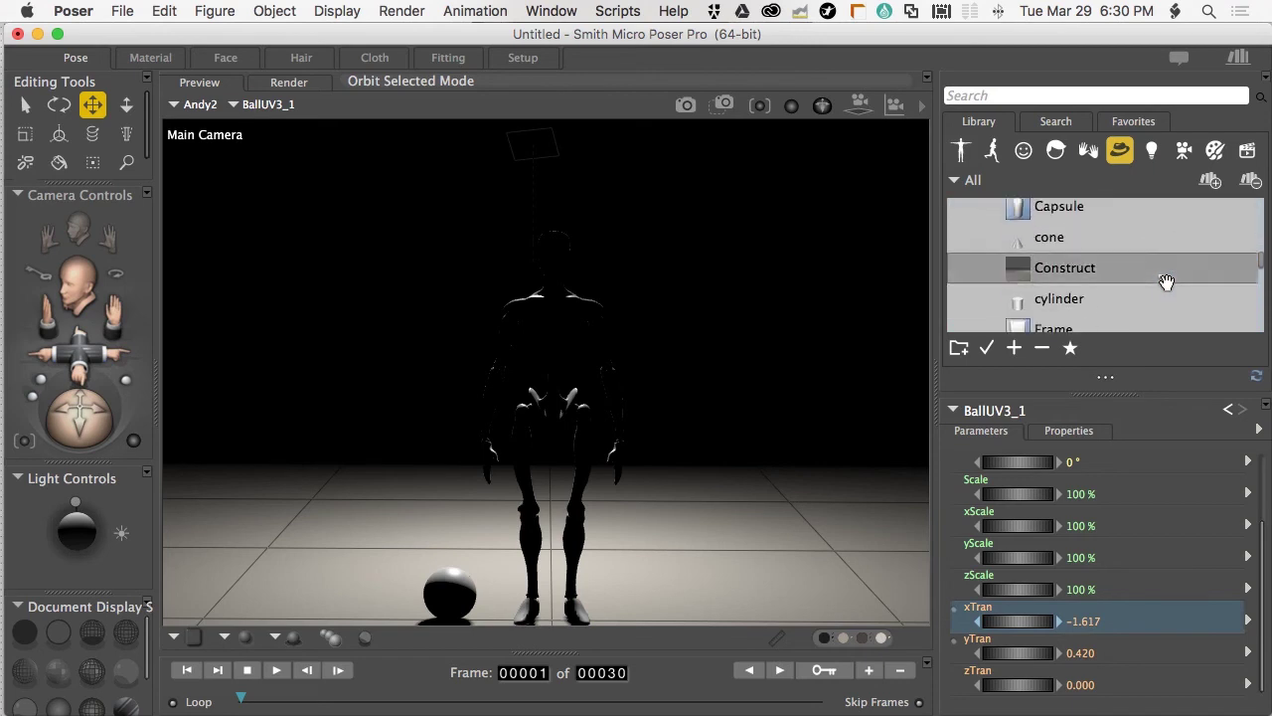
{"action": "scroll", "coordinate": [1167, 284], "scroll_direction": "down", "scroll_amount": 8}
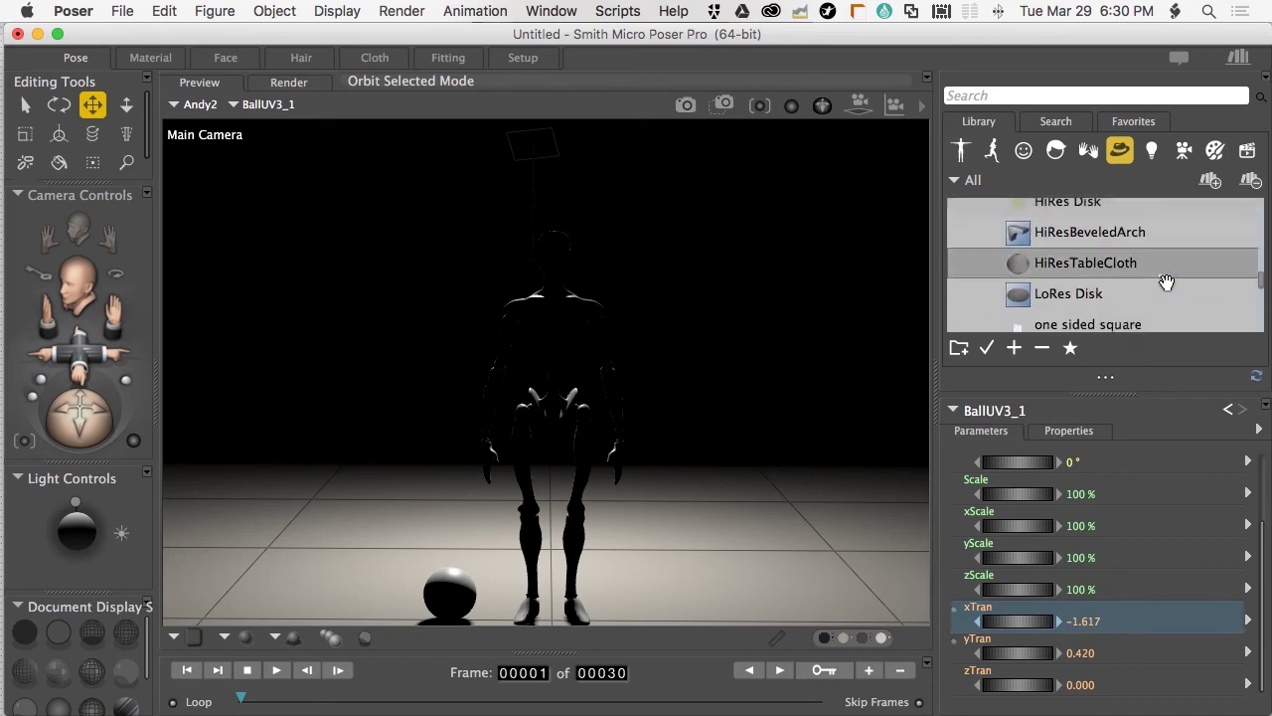
{"action": "scroll", "coordinate": [1167, 282], "scroll_direction": "down", "scroll_amount": 7}
{"action": "scroll", "coordinate": [1167, 282], "scroll_direction": "down", "scroll_amount": 5}
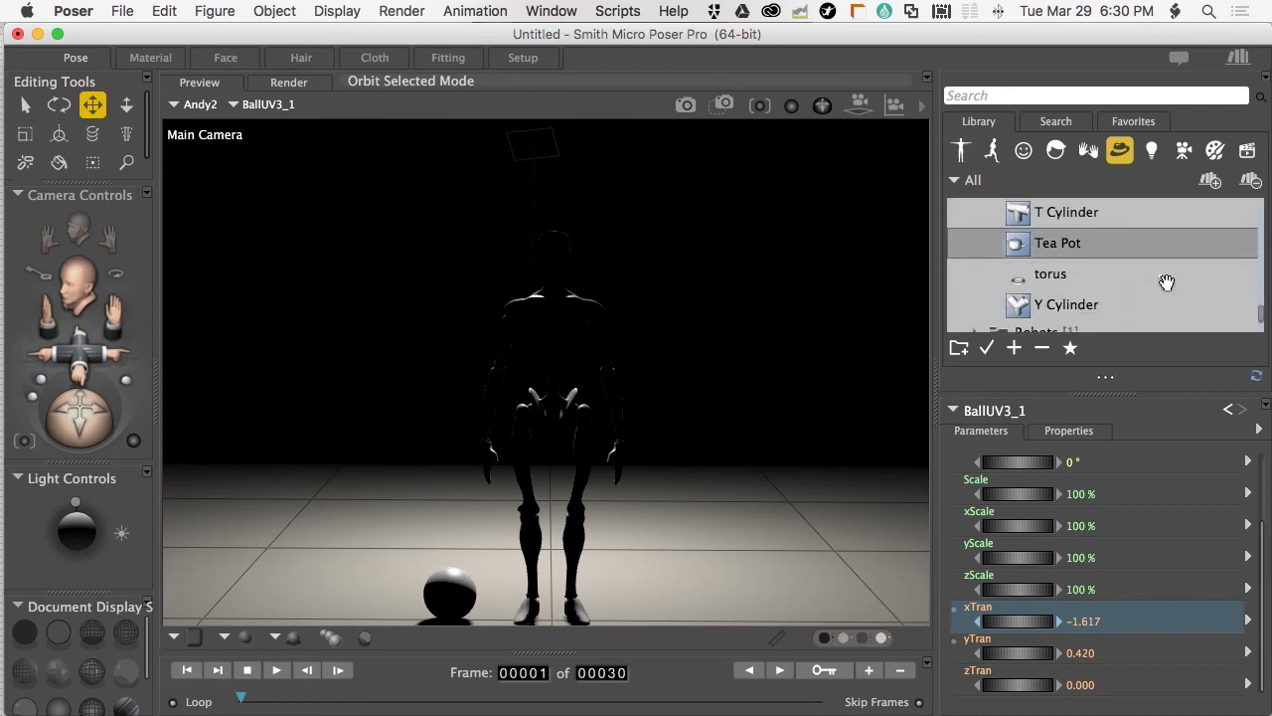
{"action": "left_click", "coordinate": [1054, 267]}
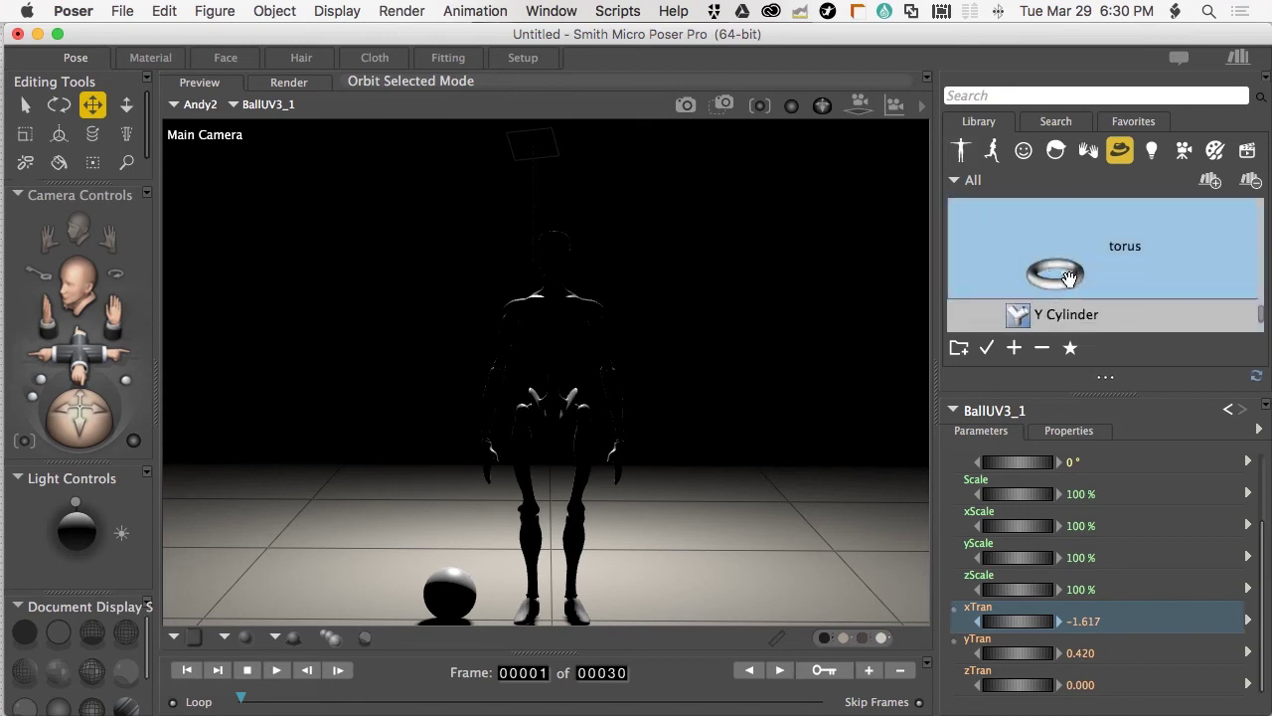
{"action": "double_click", "coordinate": [1071, 278]}
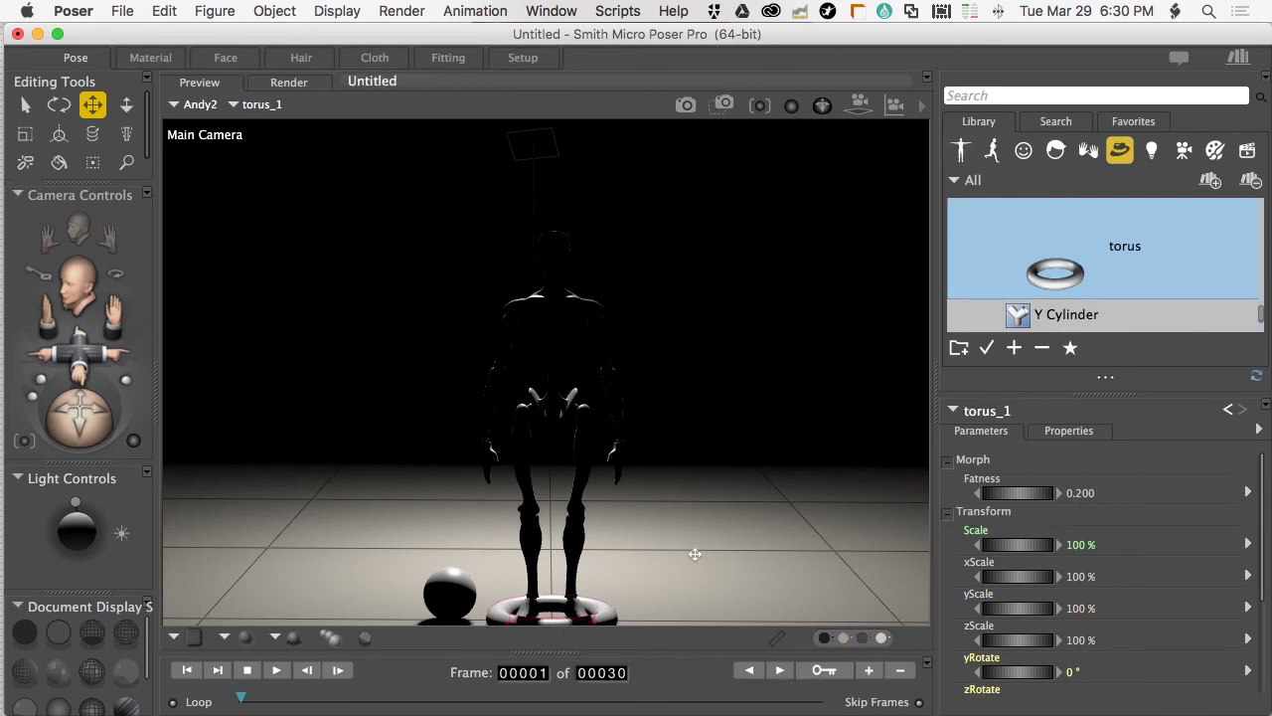
{"action": "scroll", "coordinate": [694, 553], "scroll_direction": "down", "scroll_amount": 10}
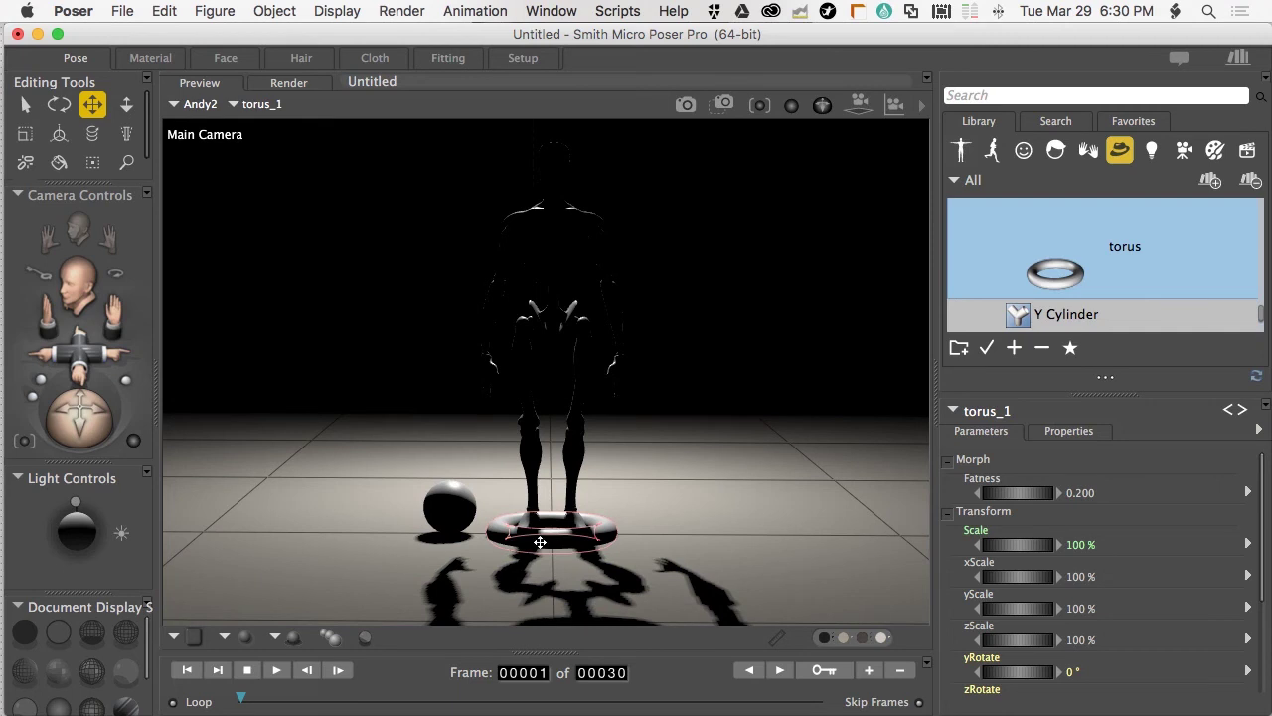
Zoom the Main Camera closer and show the Raytrace Preview panel from the Window menu
{"action": "scroll", "coordinate": [544, 529], "scroll_direction": "up", "scroll_amount": 10}
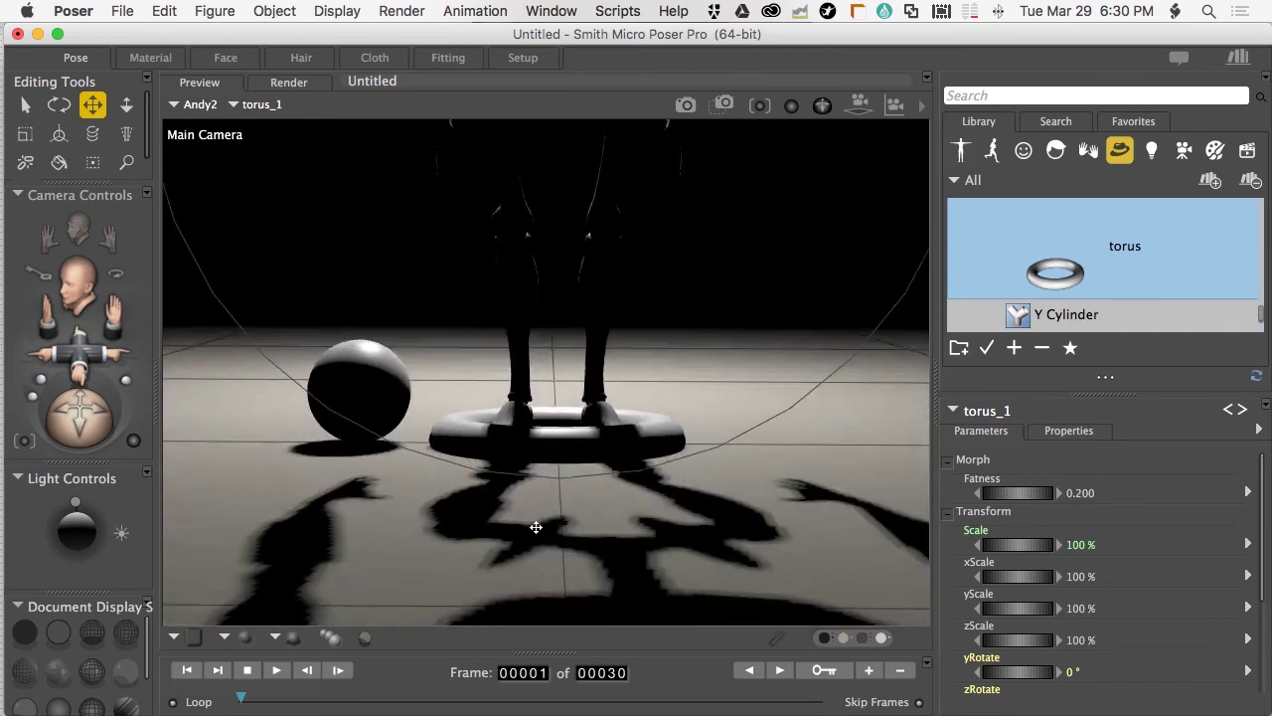
{"action": "scroll", "coordinate": [536, 527], "scroll_direction": "up", "scroll_amount": 2}
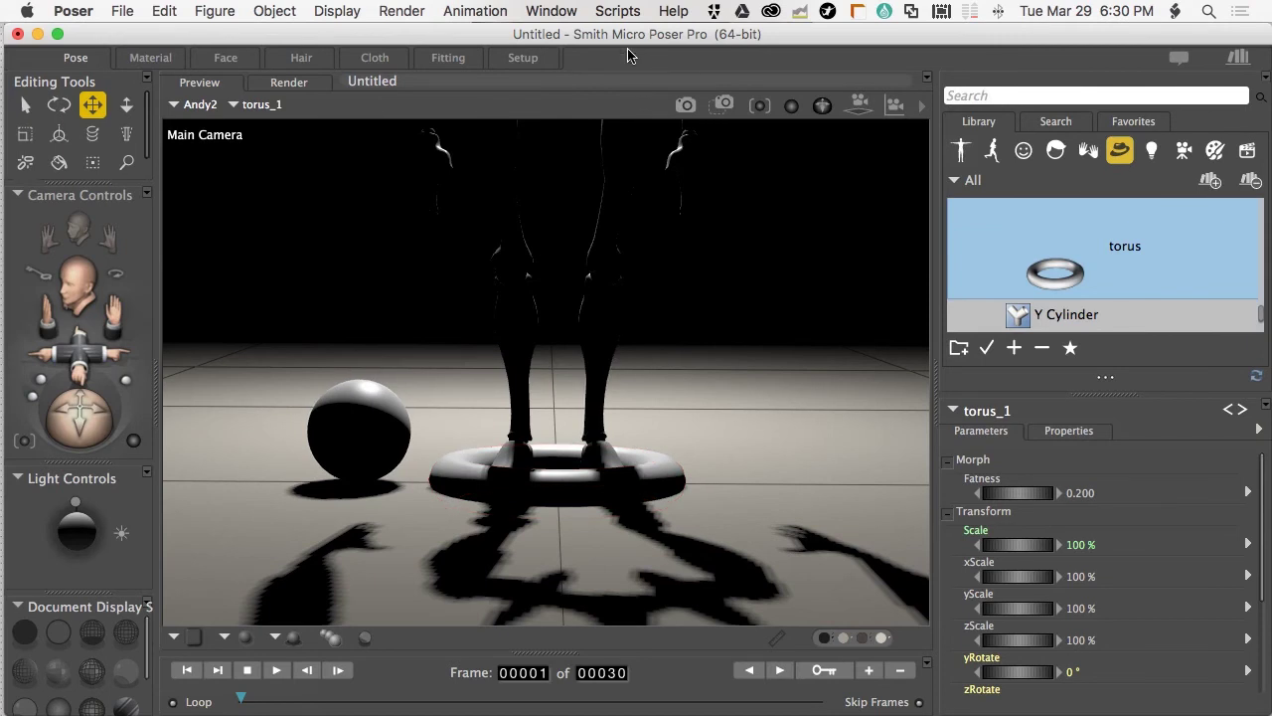
{"action": "left_click", "coordinate": [552, 11]}
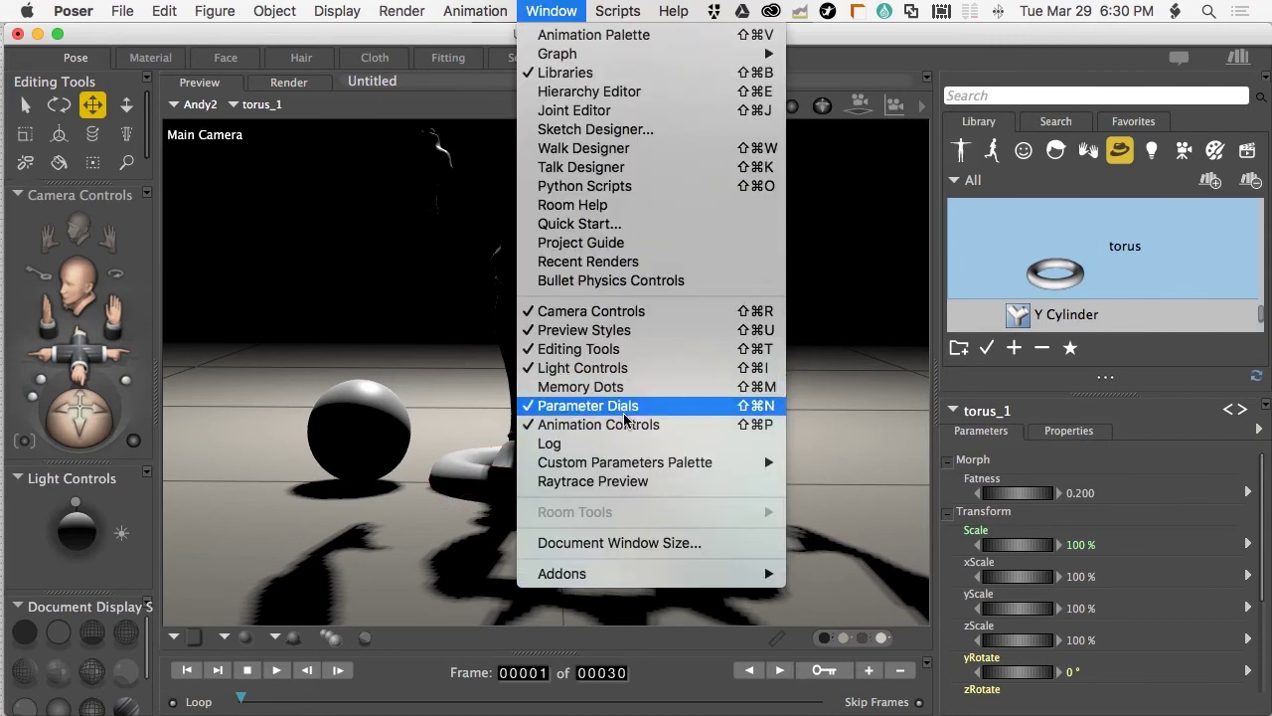
{"action": "left_click", "coordinate": [594, 482]}
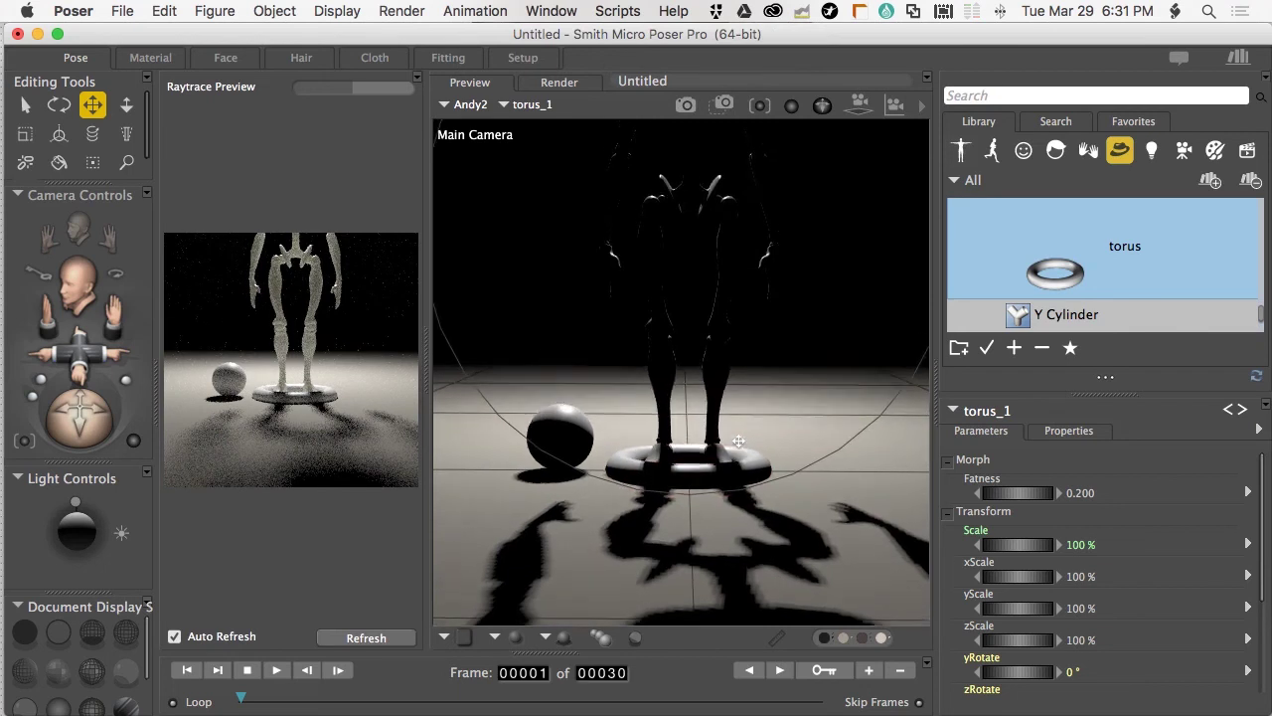
{"action": "scroll", "coordinate": [698, 461], "scroll_direction": "up", "scroll_amount": 5}
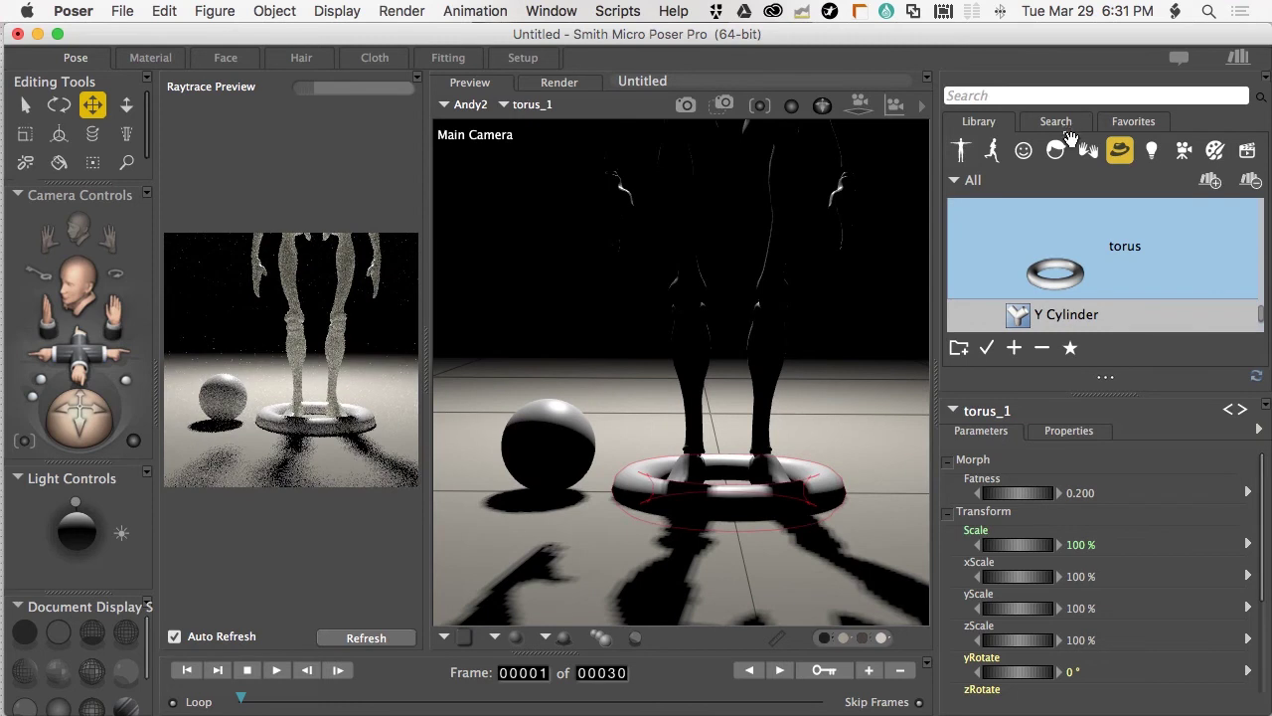
Browse the Materials library to Poser 11 Content > Basic Materials > Glass
{"action": "left_click", "coordinate": [1215, 150]}
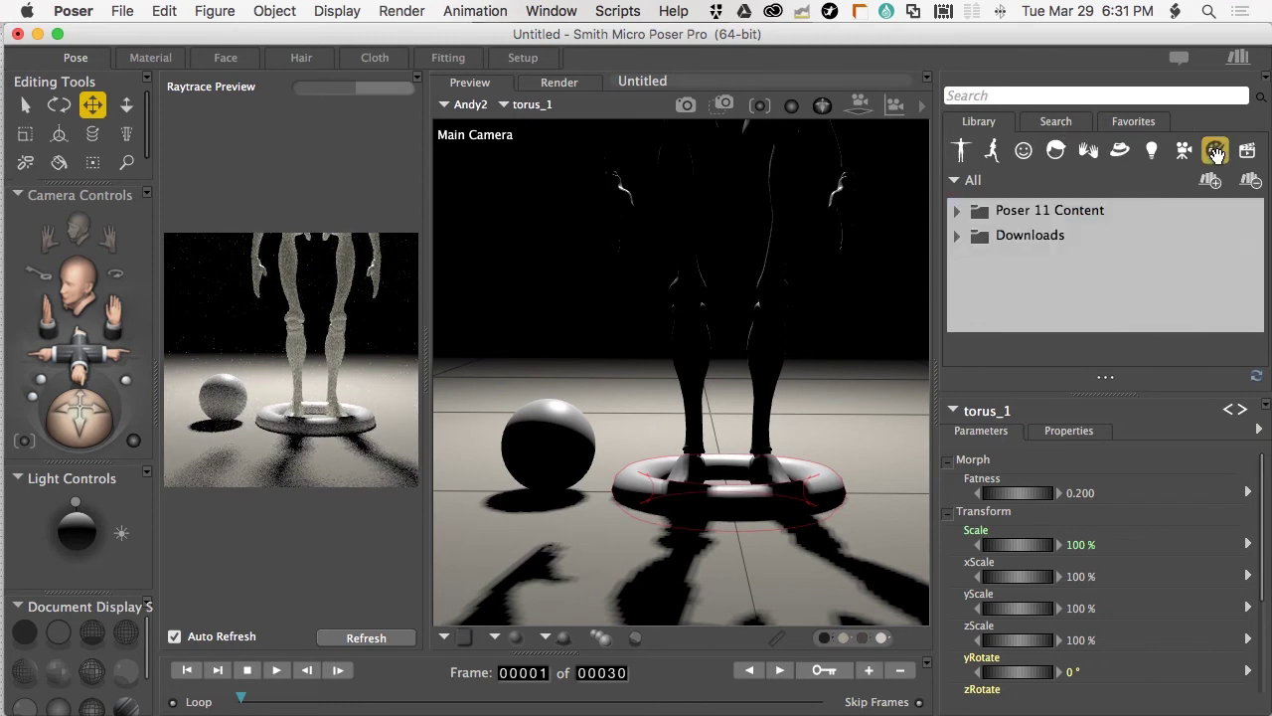
{"action": "left_click", "coordinate": [958, 211]}
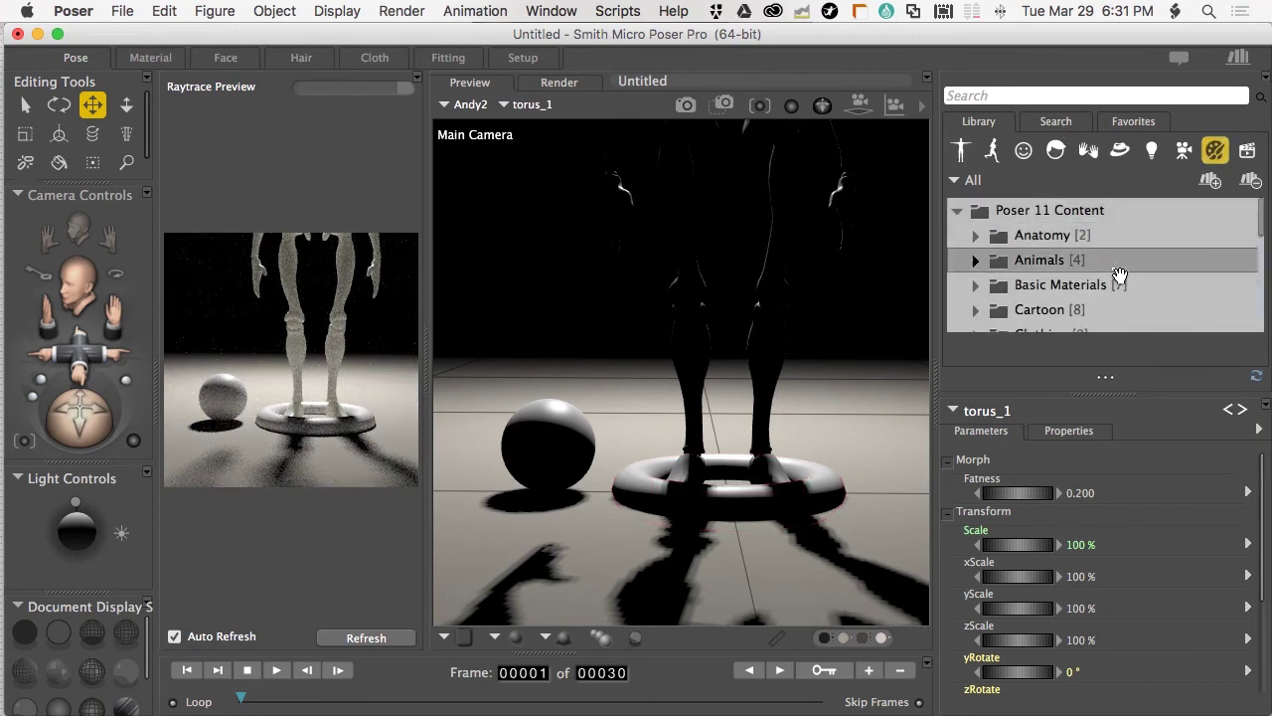
{"action": "scroll", "coordinate": [1120, 274], "scroll_direction": "down", "scroll_amount": 2}
{"action": "left_click", "coordinate": [979, 239]}
{"action": "left_click", "coordinate": [977, 239]}
{"action": "scroll", "coordinate": [1034, 248], "scroll_direction": "down", "scroll_amount": 4}
{"action": "left_click", "coordinate": [994, 242]}
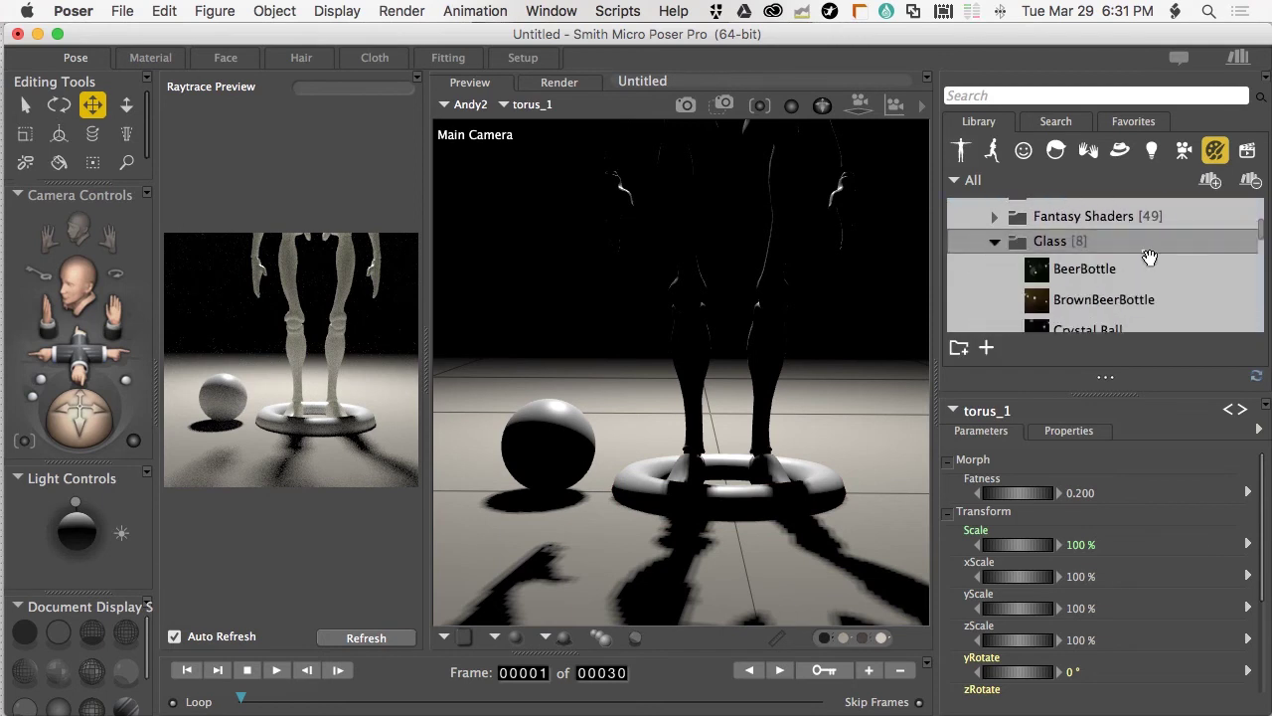
Apply the Crystal Ball glass material to the ball
{"action": "scroll", "coordinate": [1150, 257], "scroll_direction": "down", "scroll_amount": 1}
{"action": "scroll", "coordinate": [1150, 259], "scroll_direction": "down", "scroll_amount": 3}
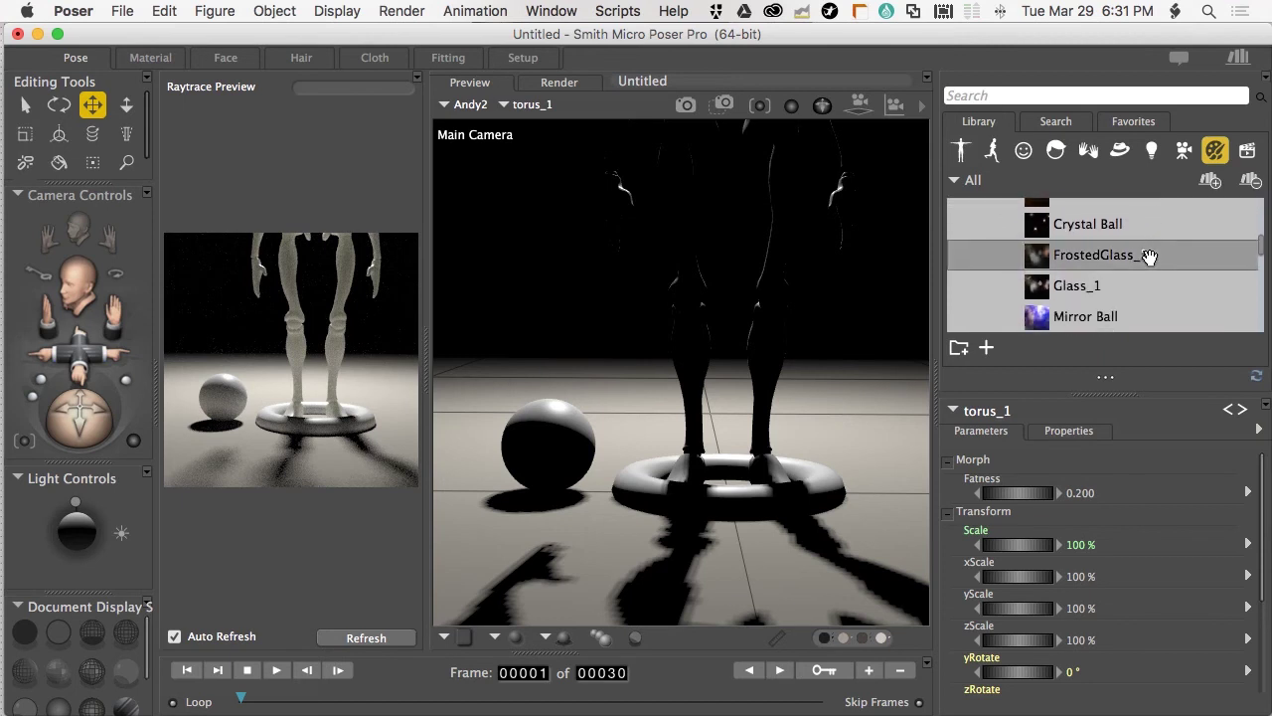
{"action": "scroll", "coordinate": [1150, 258], "scroll_direction": "down", "scroll_amount": 2}
{"action": "scroll", "coordinate": [1148, 258], "scroll_direction": "up", "scroll_amount": 3}
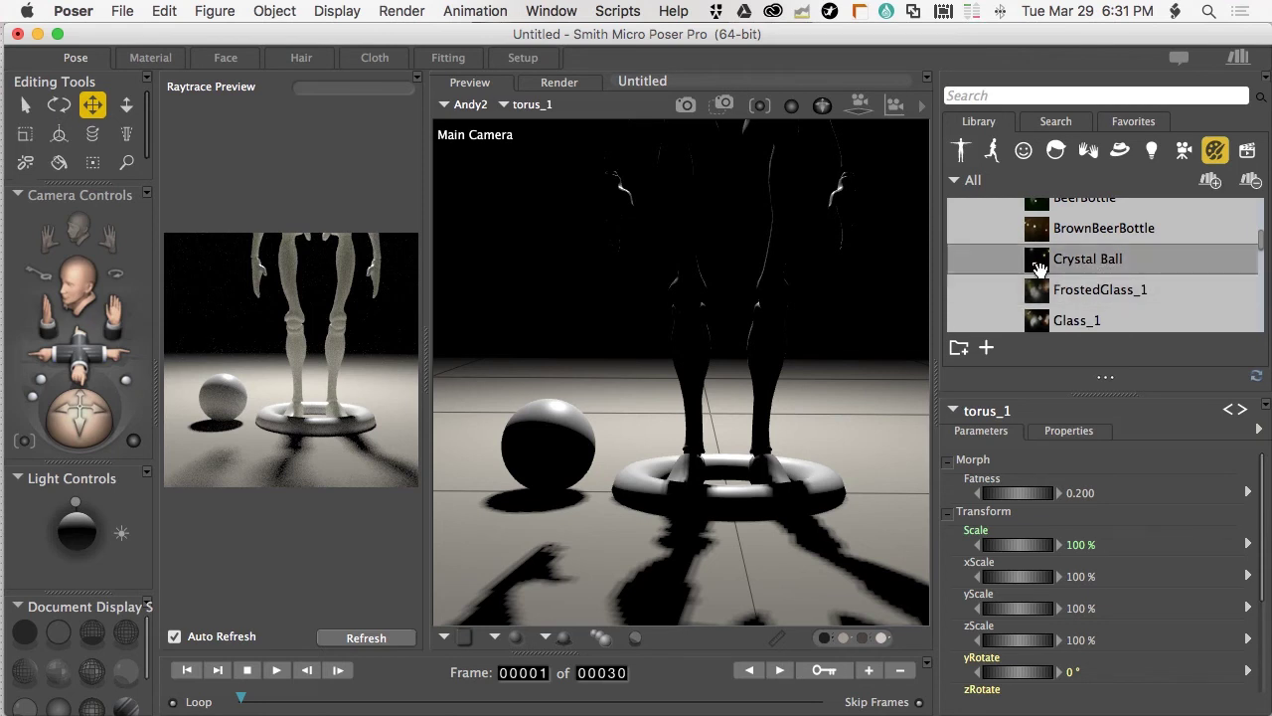
{"action": "left_click_drag", "start_coordinate": [1034, 264], "coordinate": [559, 455]}
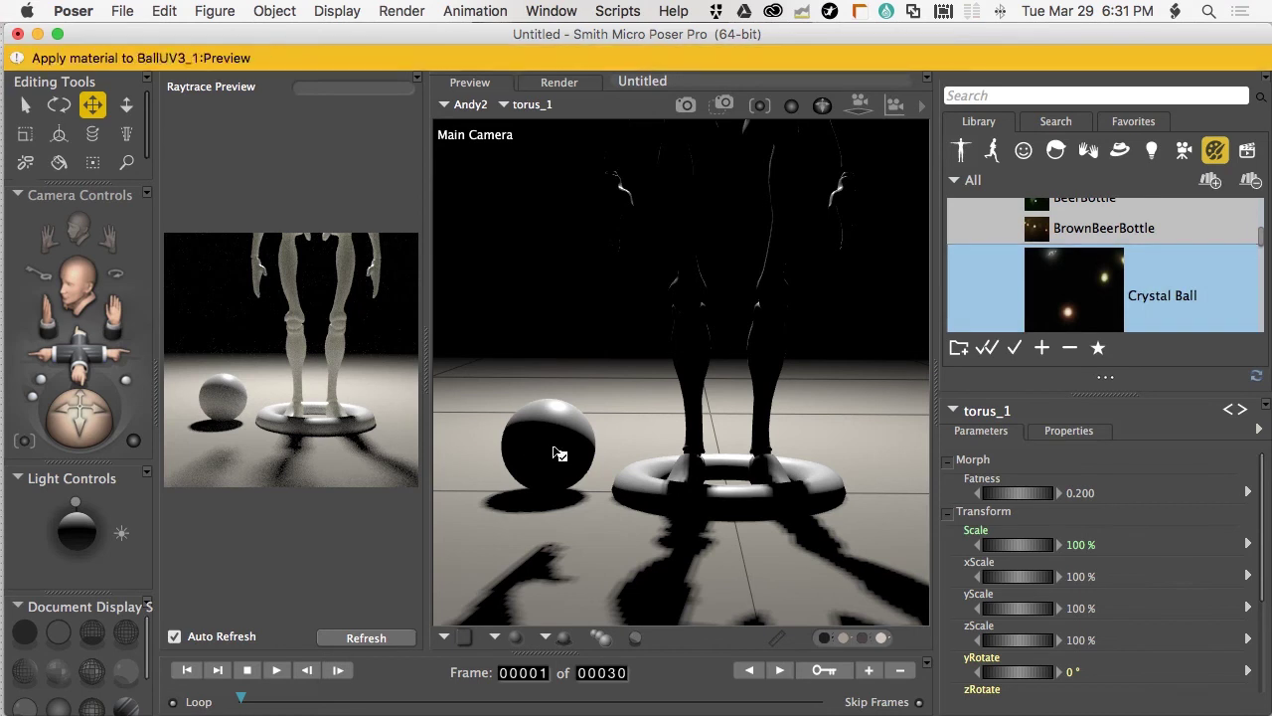
{"action": "left_click", "coordinate": [560, 453]}
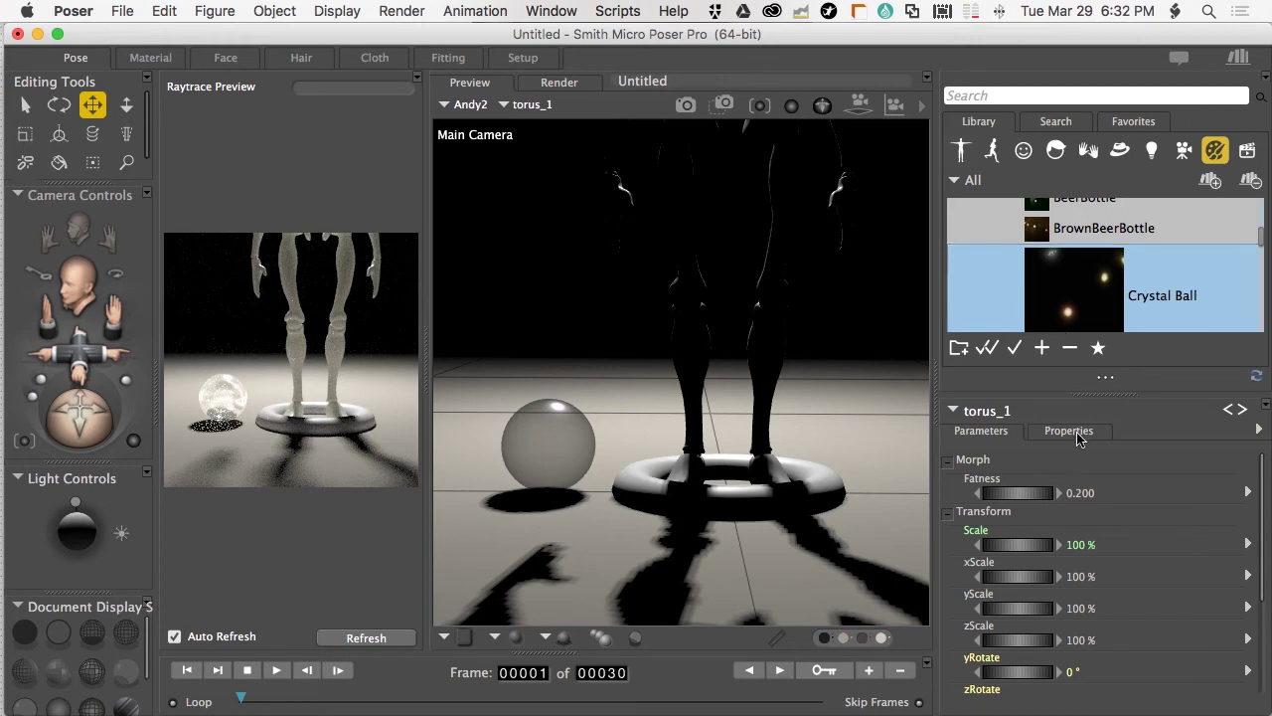
Expand the Basic Materials > Metals folder and browse the gold metal materials
{"action": "scroll", "coordinate": [1139, 287], "scroll_direction": "down", "scroll_amount": 5}
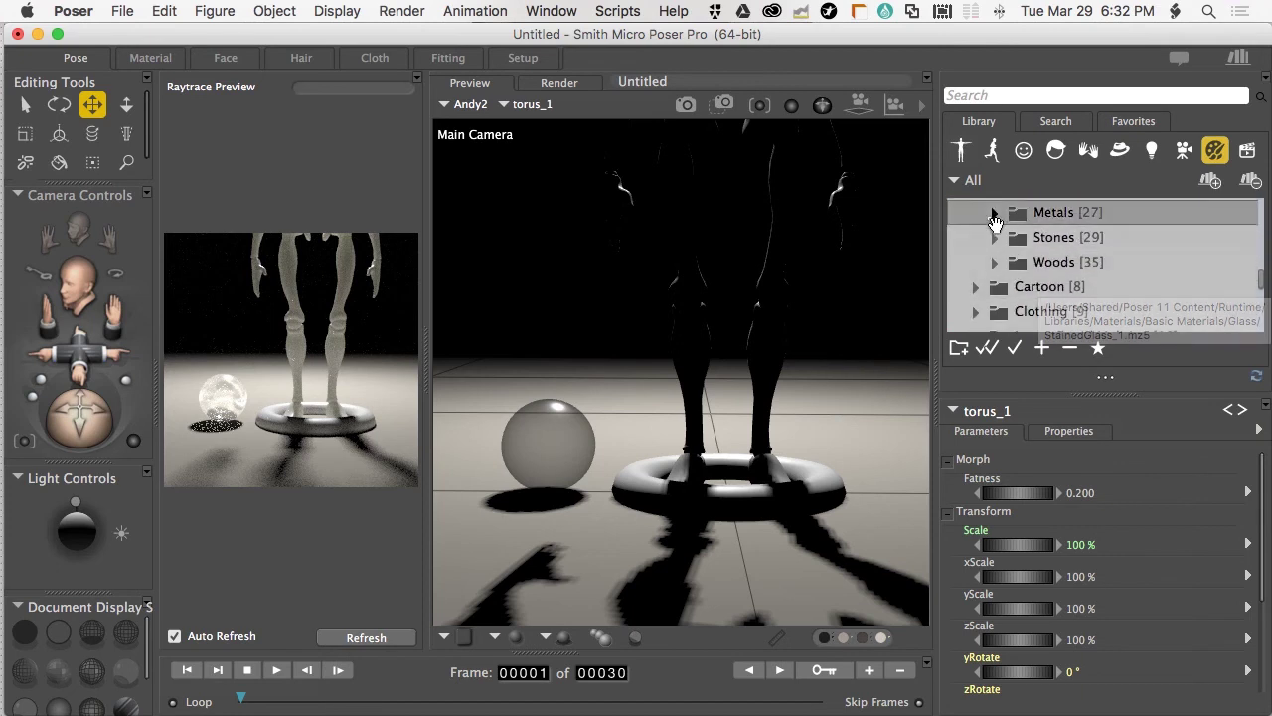
{"action": "left_click", "coordinate": [995, 211]}
{"action": "scroll", "coordinate": [1062, 246], "scroll_direction": "down", "scroll_amount": 3}
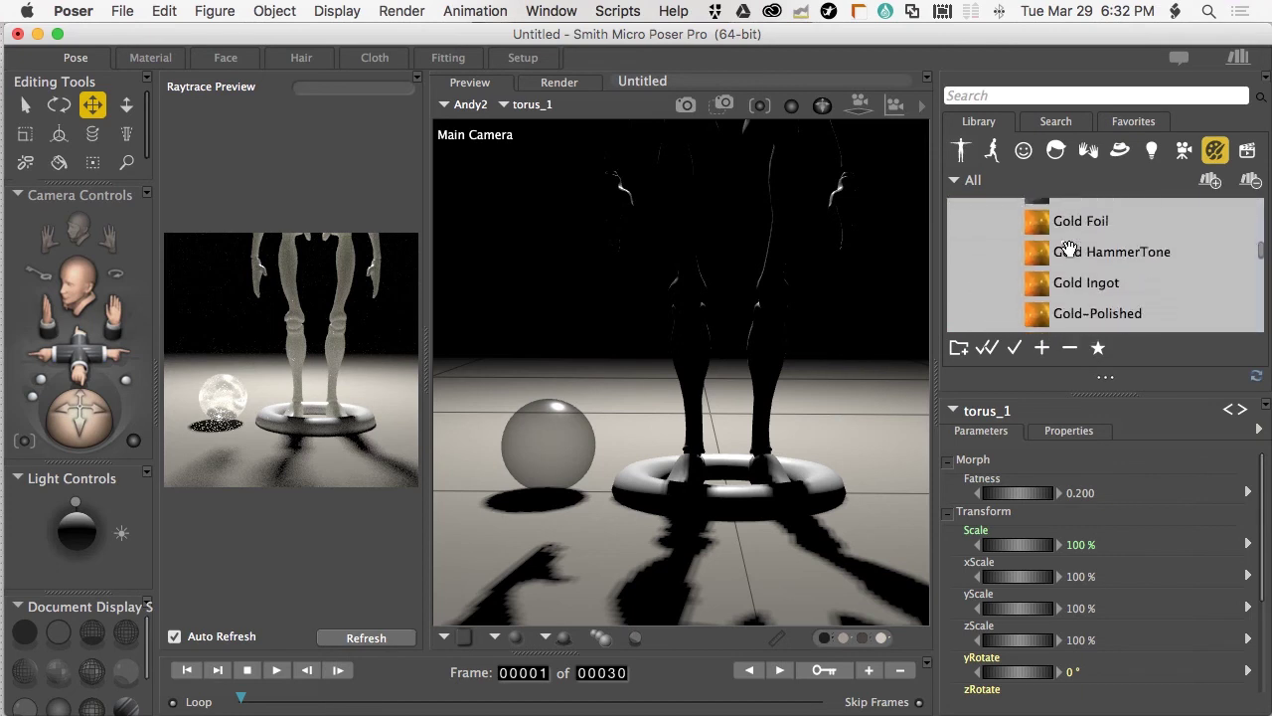
{"action": "left_click", "coordinate": [1072, 255]}
{"action": "scroll", "coordinate": [1072, 252], "scroll_direction": "down", "scroll_amount": 4}
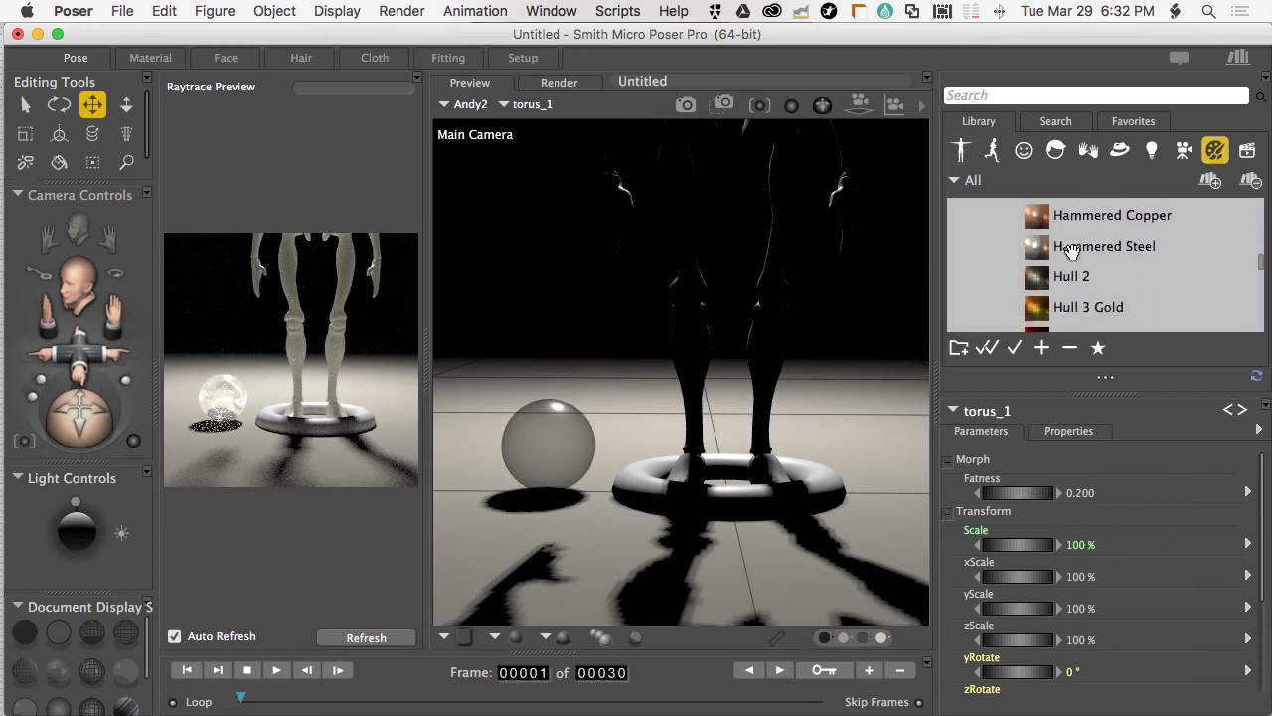
{"action": "scroll", "coordinate": [1079, 256], "scroll_direction": "down", "scroll_amount": 3}
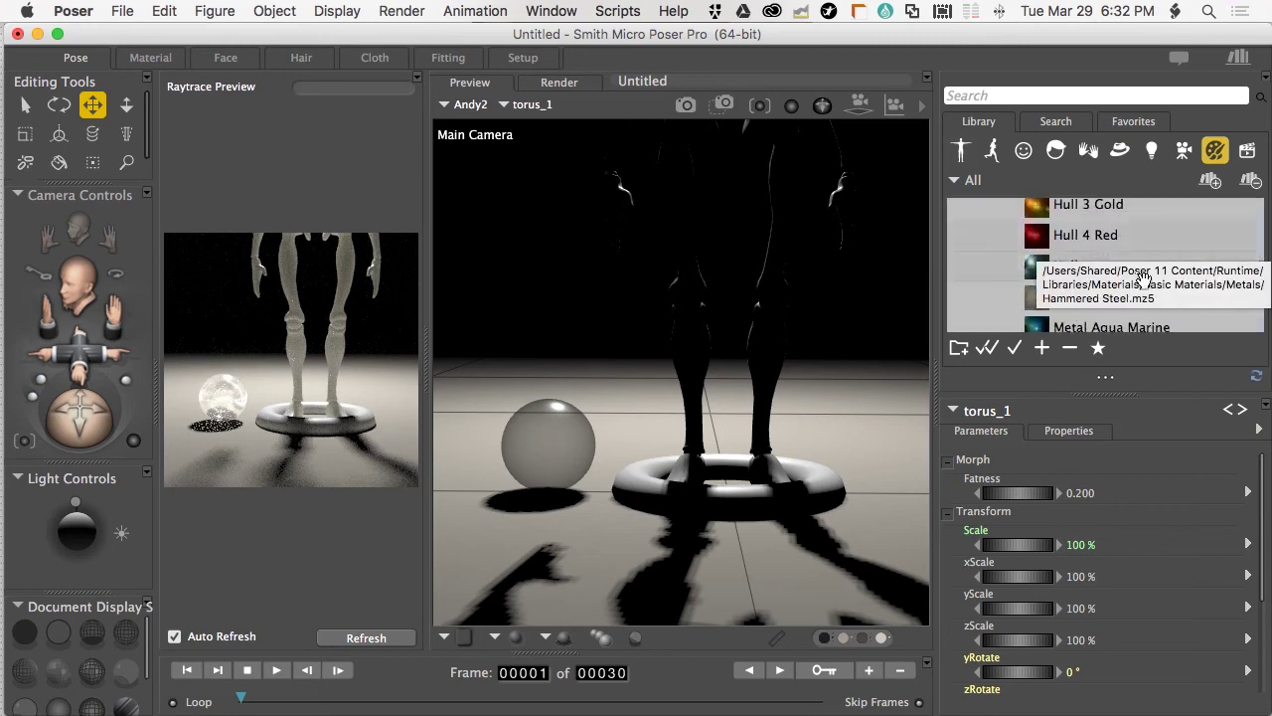
{"action": "scroll", "coordinate": [990, 261], "scroll_direction": "down", "scroll_amount": 1}
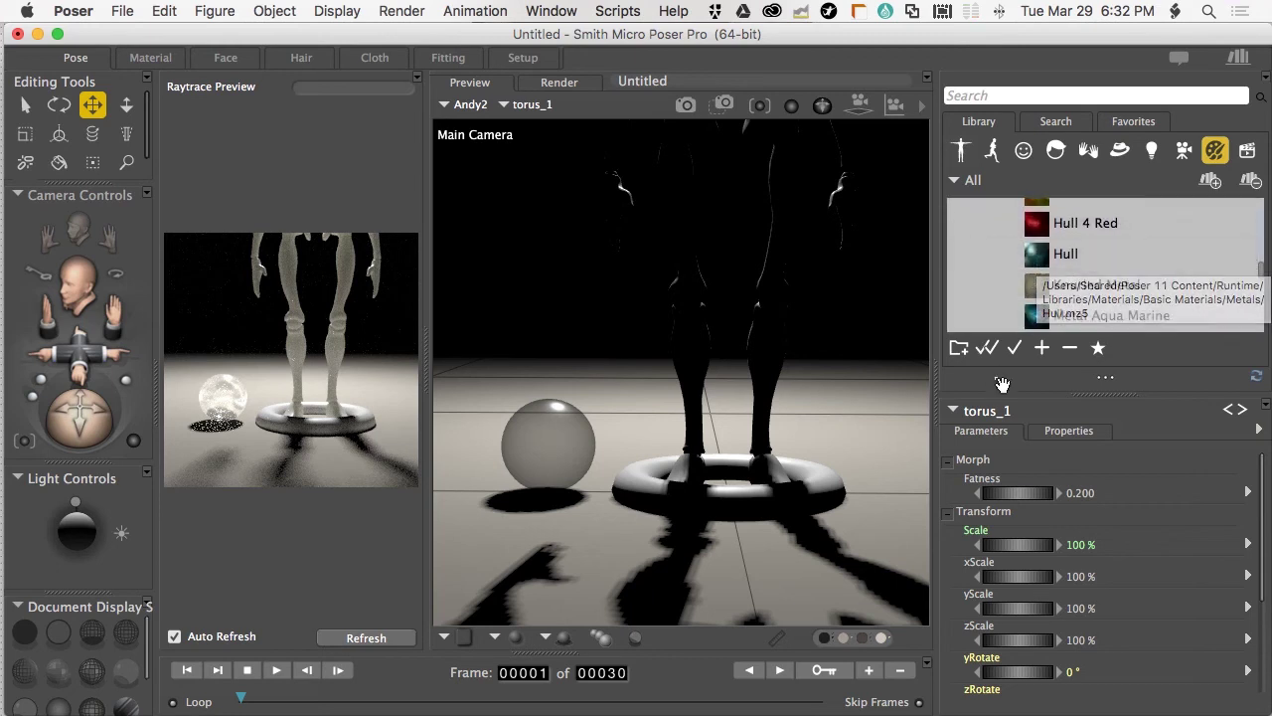
{"action": "scroll", "coordinate": [1005, 312], "scroll_direction": "down", "scroll_amount": 6}
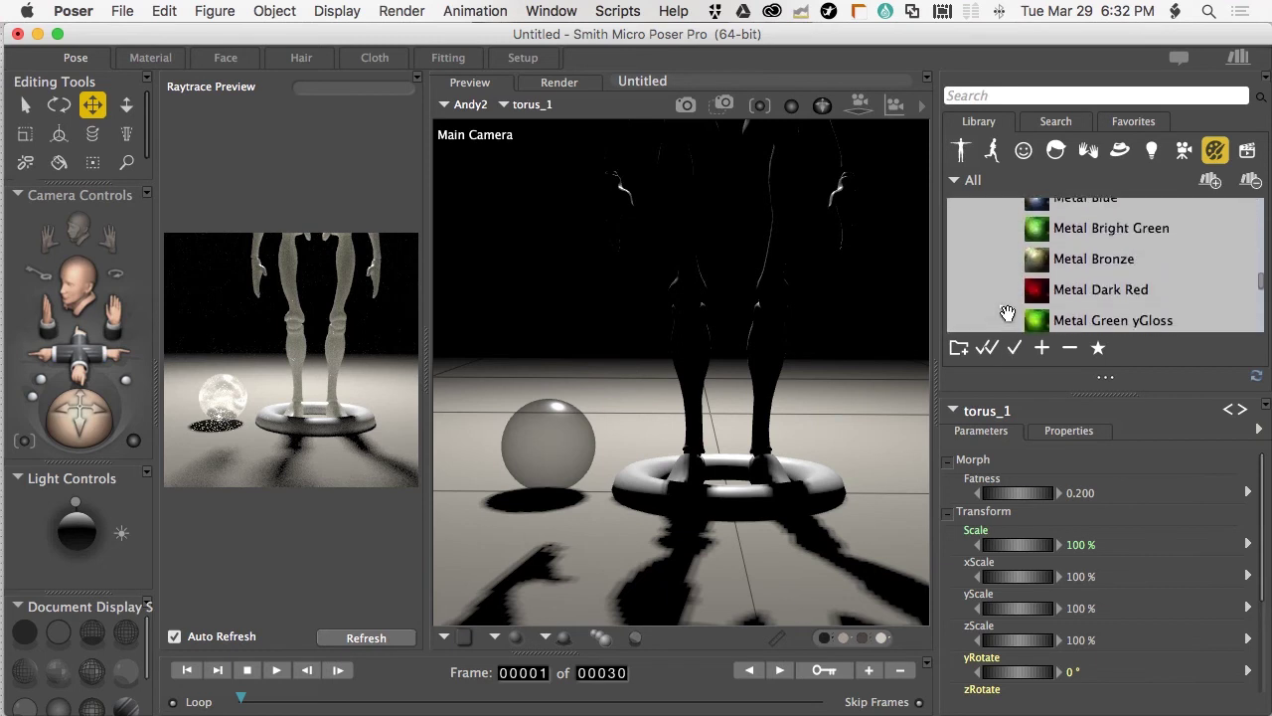
{"action": "scroll", "coordinate": [1007, 313], "scroll_direction": "up", "scroll_amount": 10}
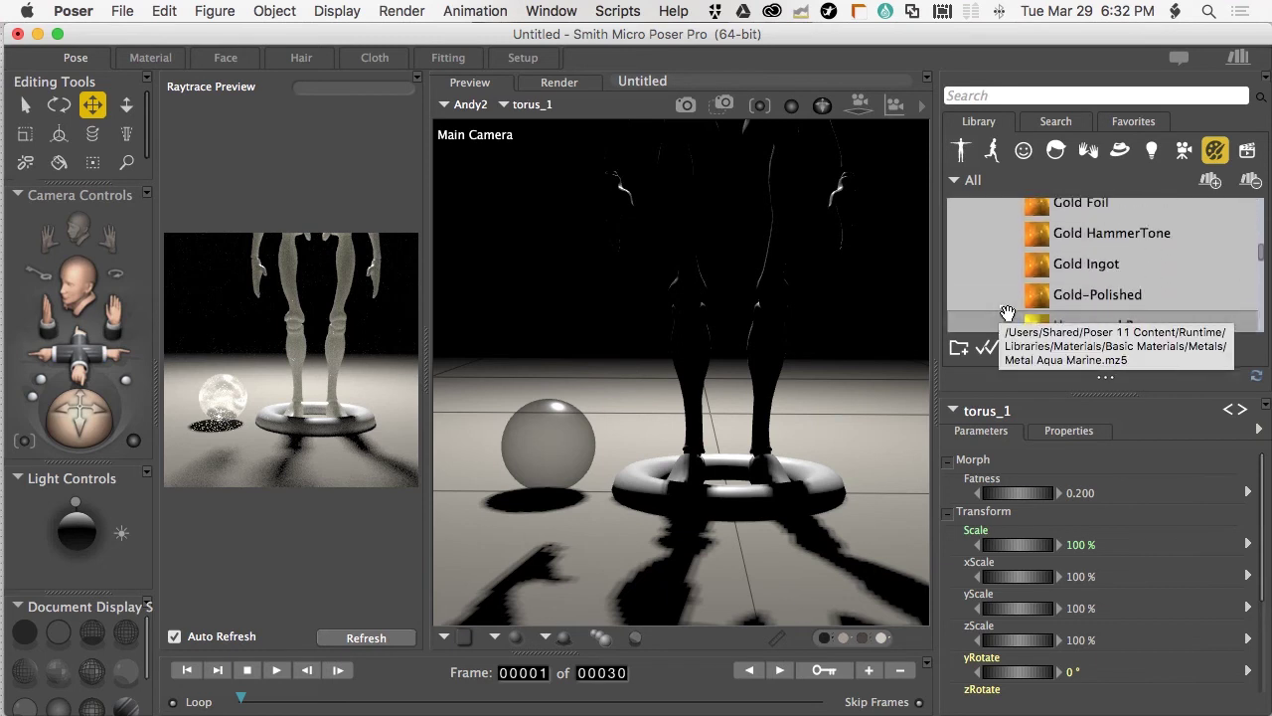
{"action": "scroll", "coordinate": [1007, 314], "scroll_direction": "up", "scroll_amount": 3}
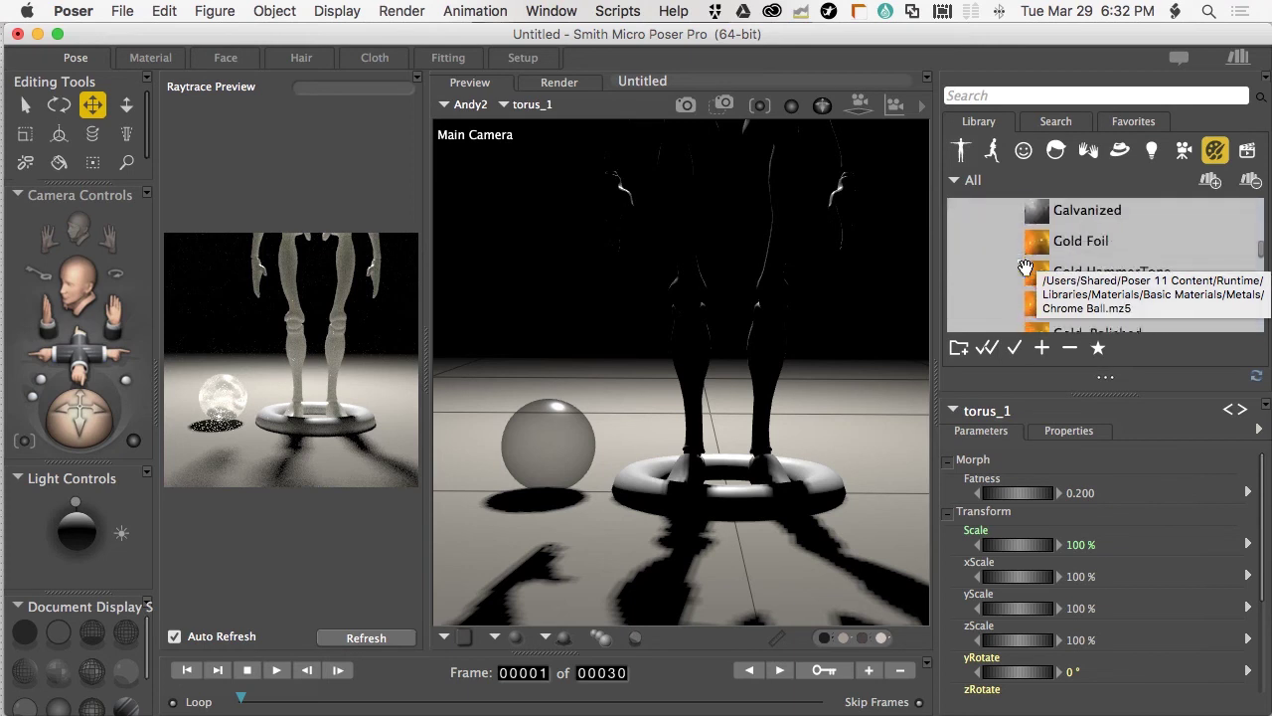
Apply the Gold-Polished material to the torus
{"action": "scroll", "coordinate": [1029, 273], "scroll_direction": "down", "scroll_amount": 3}
{"action": "scroll", "coordinate": [1032, 279], "scroll_direction": "down", "scroll_amount": 1}
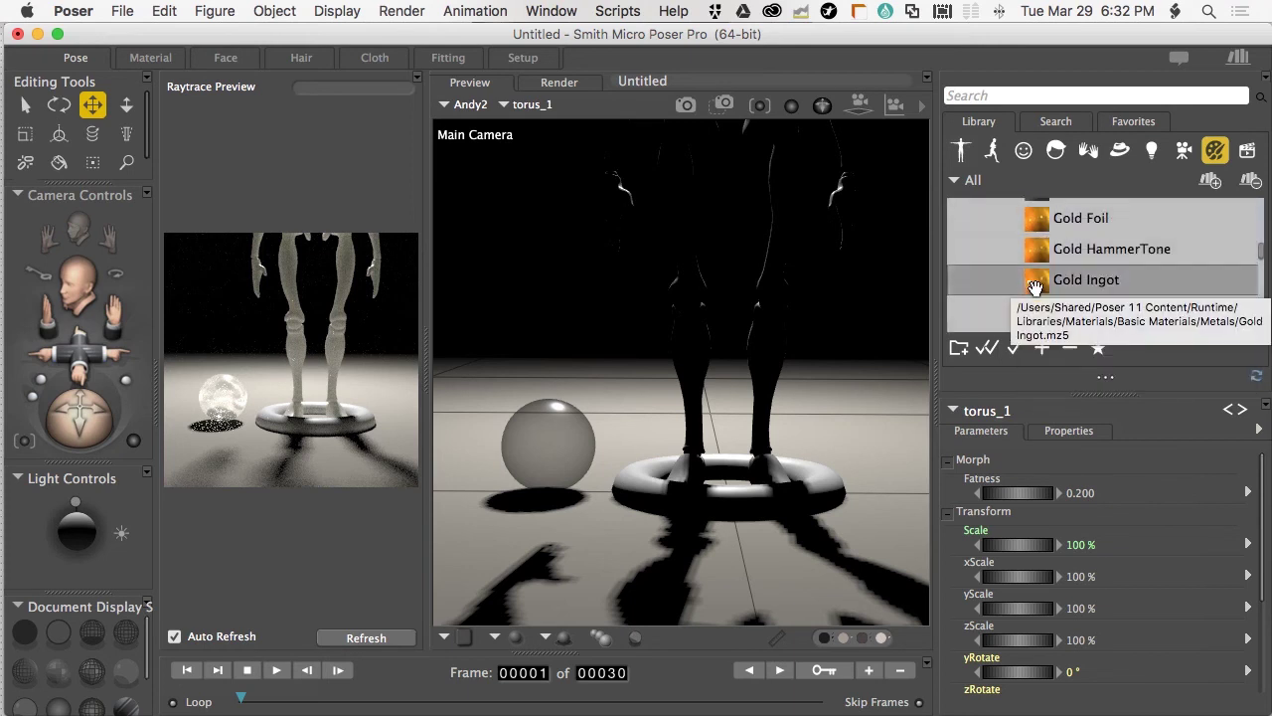
{"action": "scroll", "coordinate": [994, 281], "scroll_direction": "down", "scroll_amount": 2}
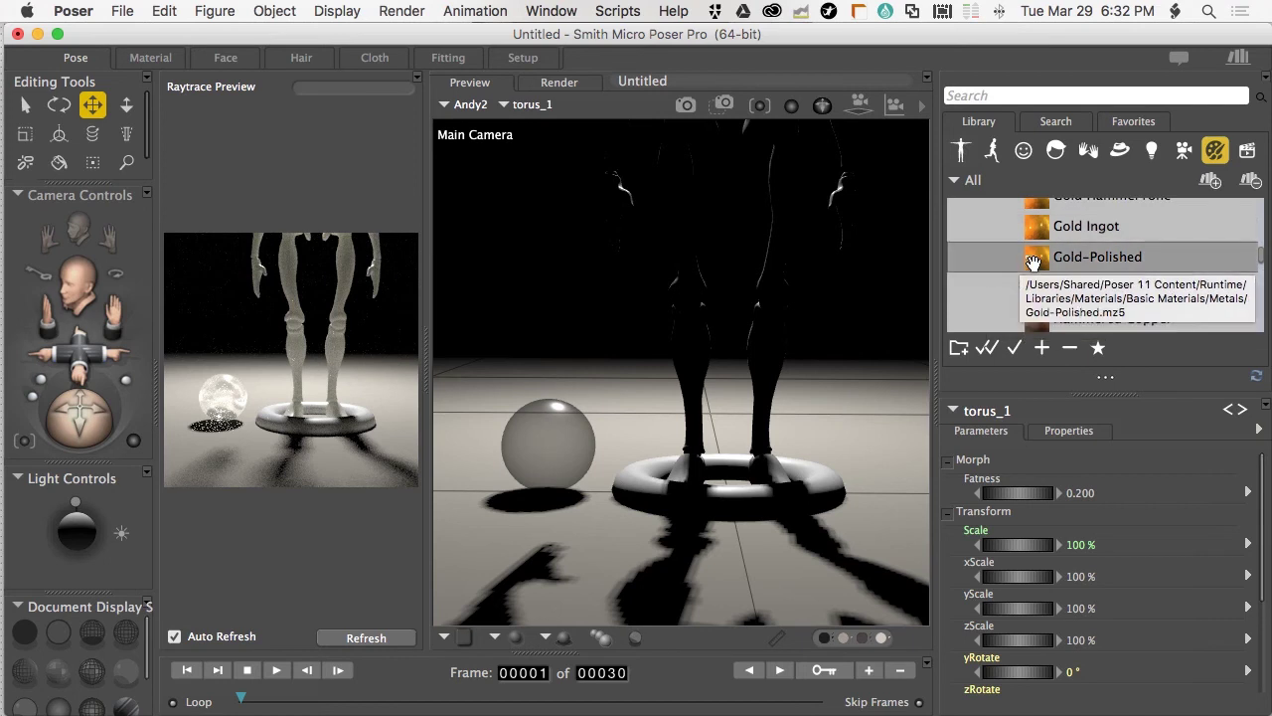
{"action": "left_click_drag", "start_coordinate": [1037, 262], "coordinate": [830, 497]}
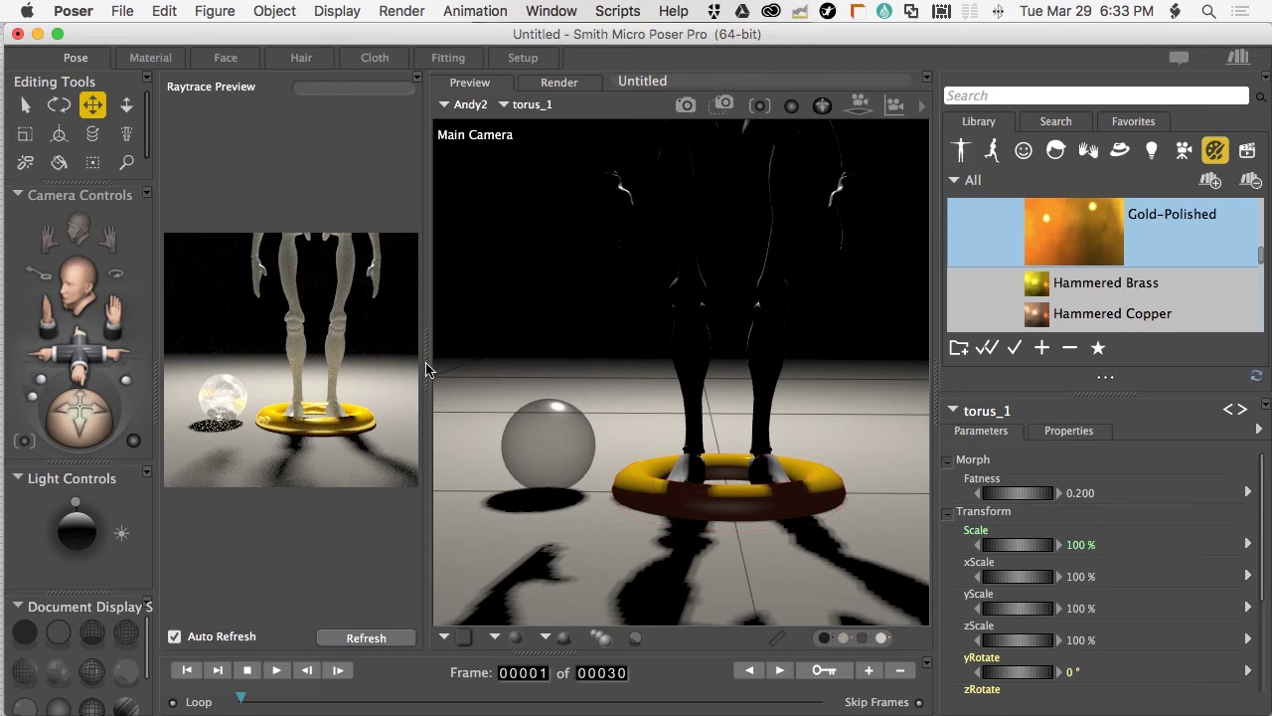
Zoom the Main Camera in on the gold torus and widen the Raytrace Preview panel
{"action": "scroll", "coordinate": [729, 486], "scroll_direction": "up", "scroll_amount": 10}
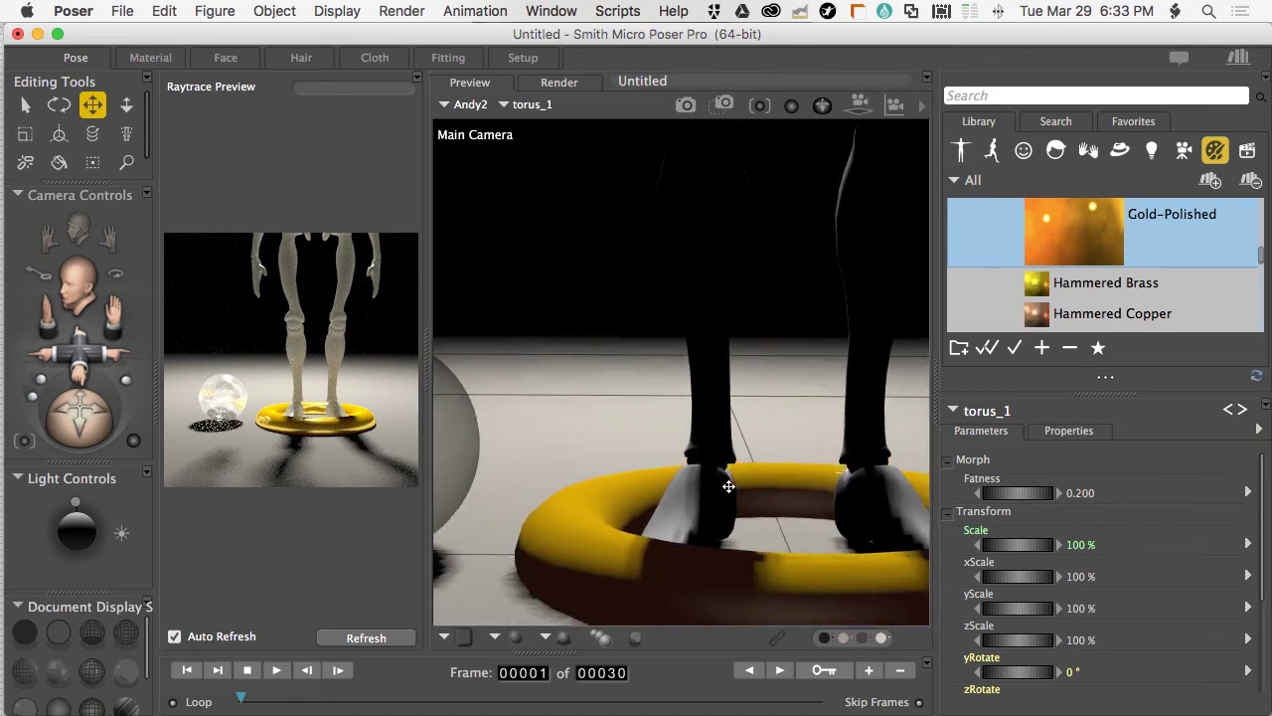
{"action": "scroll", "coordinate": [729, 486], "scroll_direction": "down", "scroll_amount": 2}
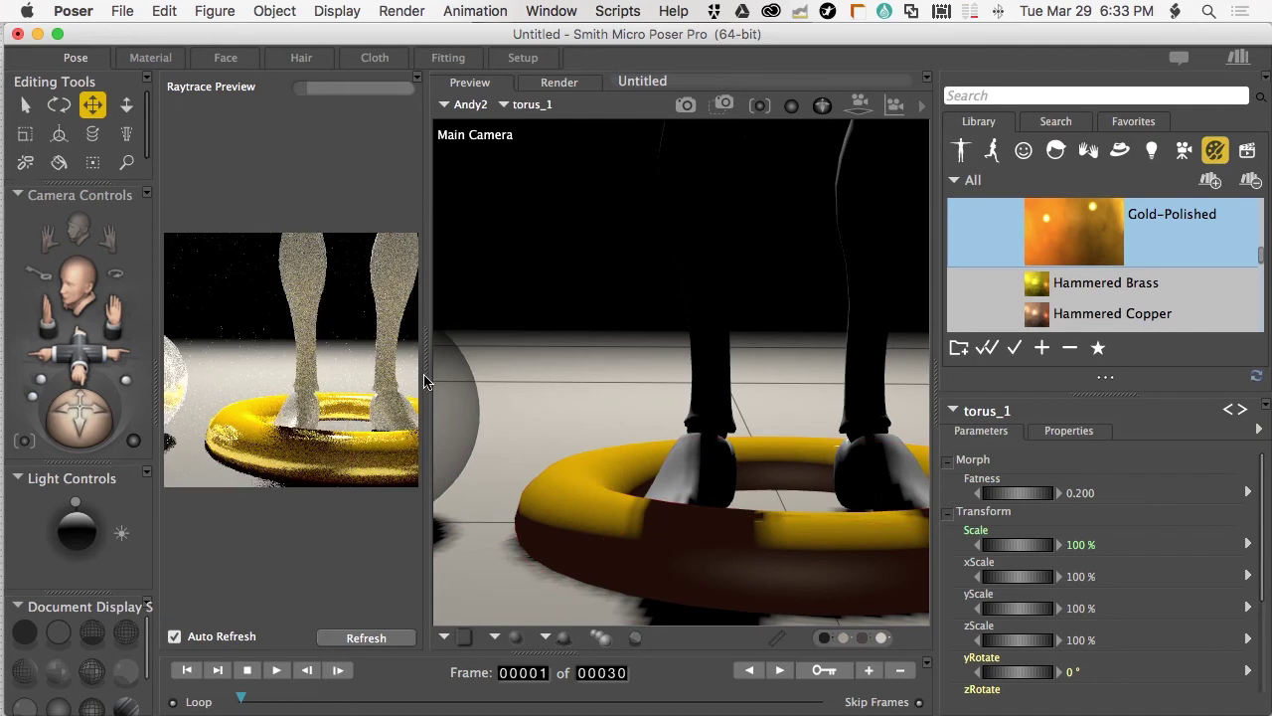
{"action": "left_click_drag", "start_coordinate": [425, 381], "coordinate": [595, 379]}
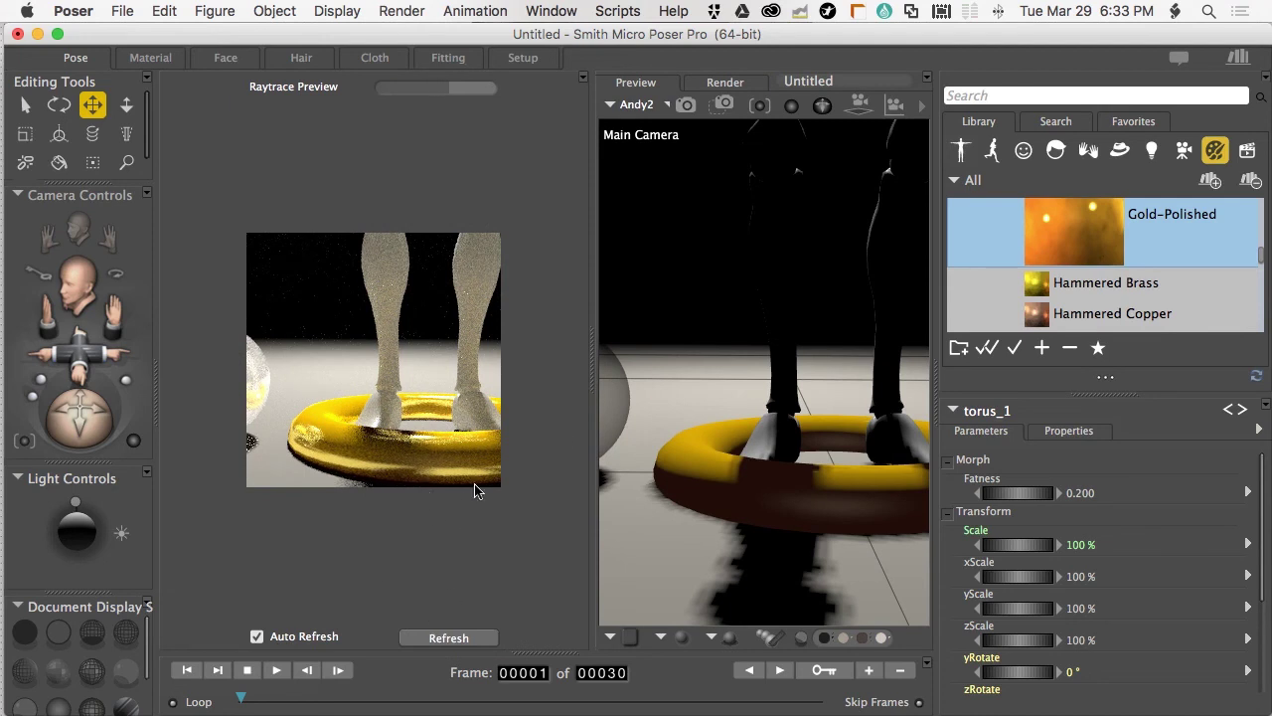
{"action": "scroll", "coordinate": [783, 502], "scroll_direction": "down", "scroll_amount": 3}
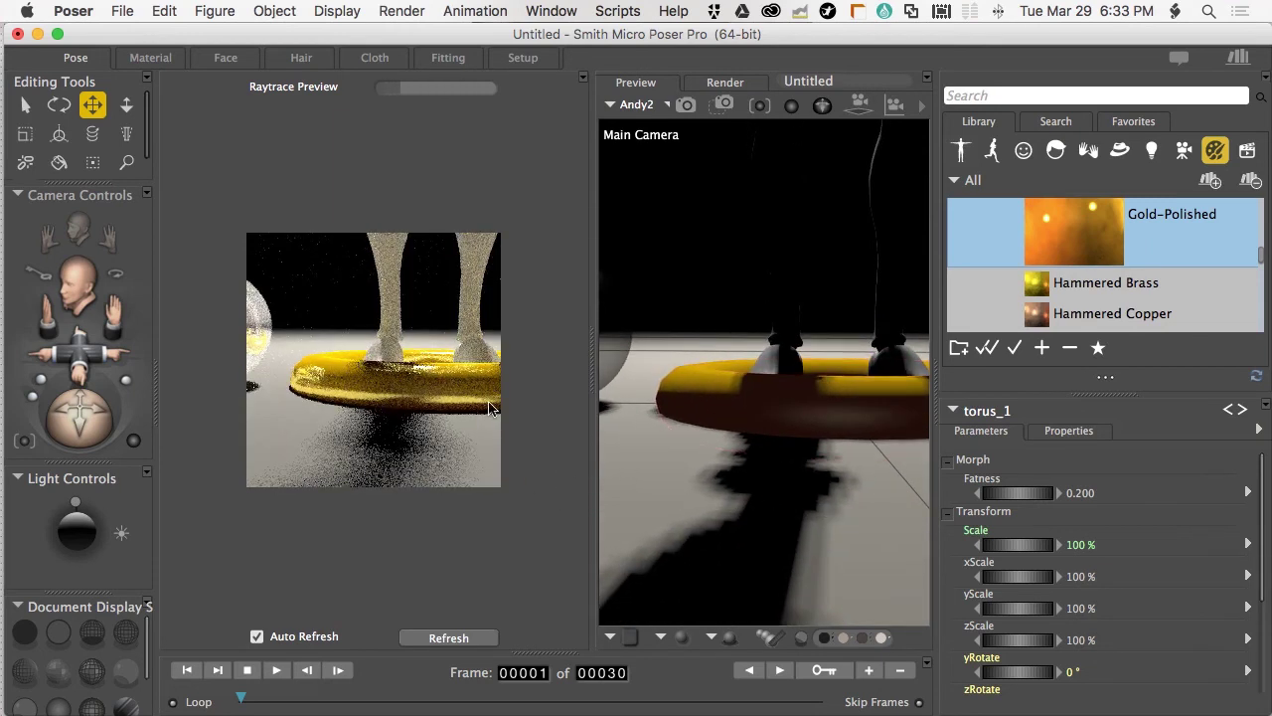
Reposition Light 1 on the Light Controls ball so the torus and legs are brightly lit
{"action": "left_click_drag", "start_coordinate": [74, 507], "coordinate": [110, 477]}
{"action": "left_click_drag", "start_coordinate": [85, 521], "coordinate": [92, 522]}
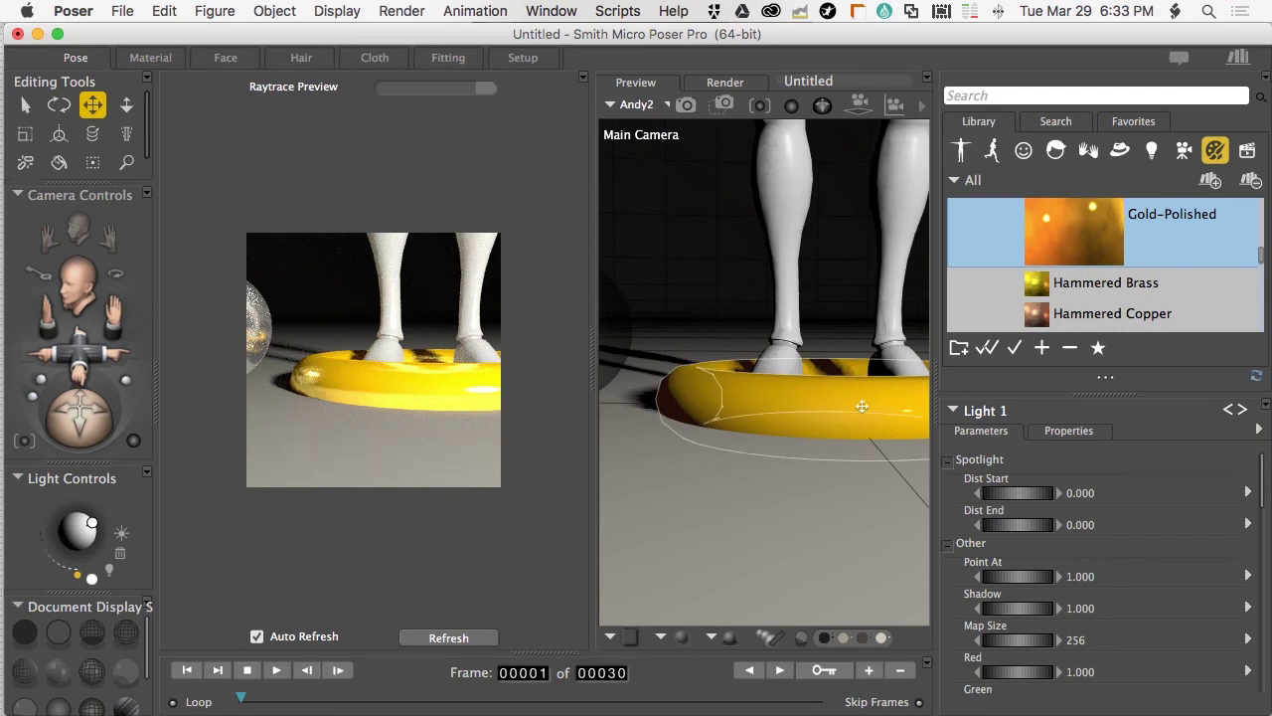
{"action": "scroll", "coordinate": [864, 404], "scroll_direction": "up", "scroll_amount": 3}
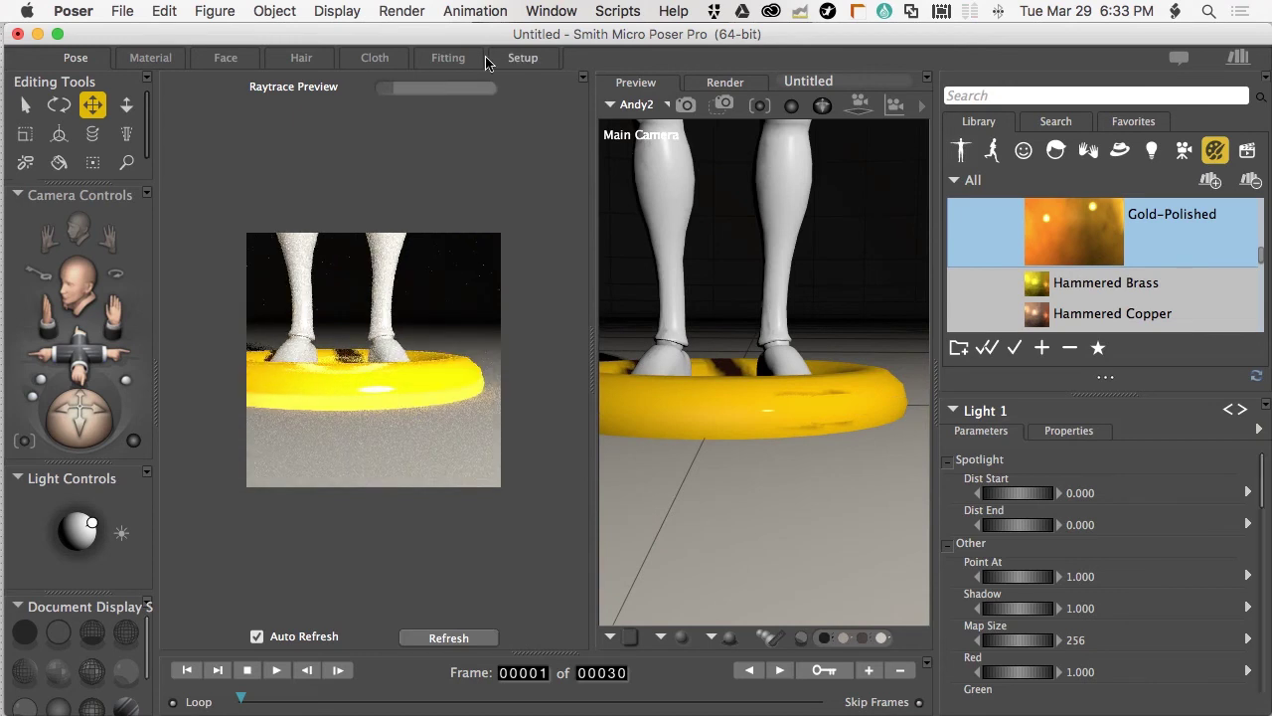
Open Render Settings with Super+Y and enable Refractive Caustics on the SuperFly tab
{"action": "key", "text": "super+y"}
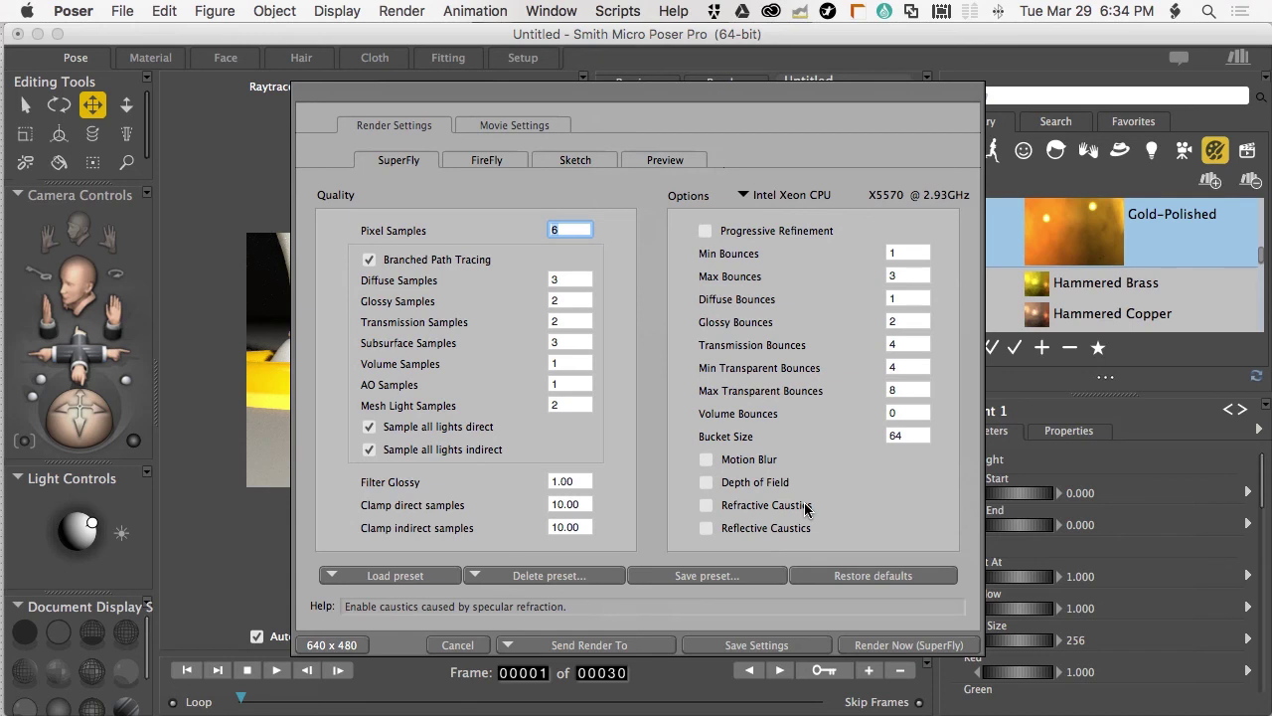
{"action": "left_click", "coordinate": [707, 507]}
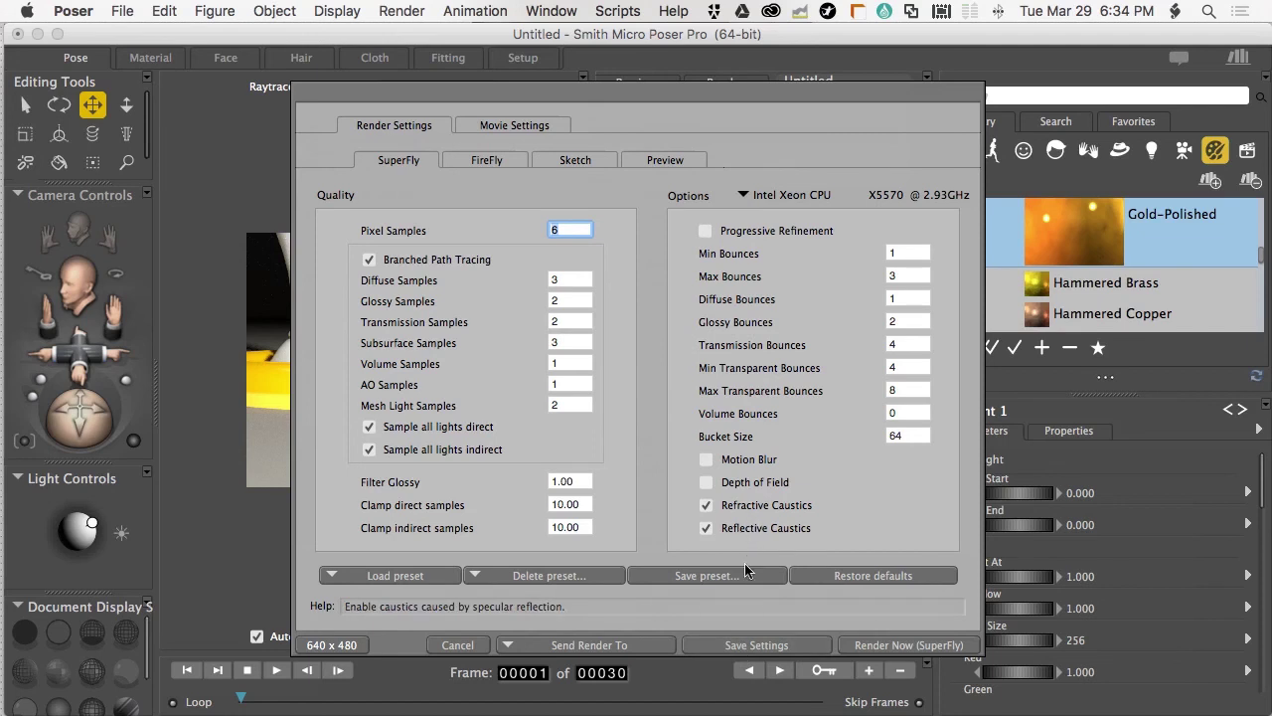
Save settings, refresh the preview, orbit the camera down into the gold ring, and reopen Render Settings
{"action": "left_click", "coordinate": [738, 649]}
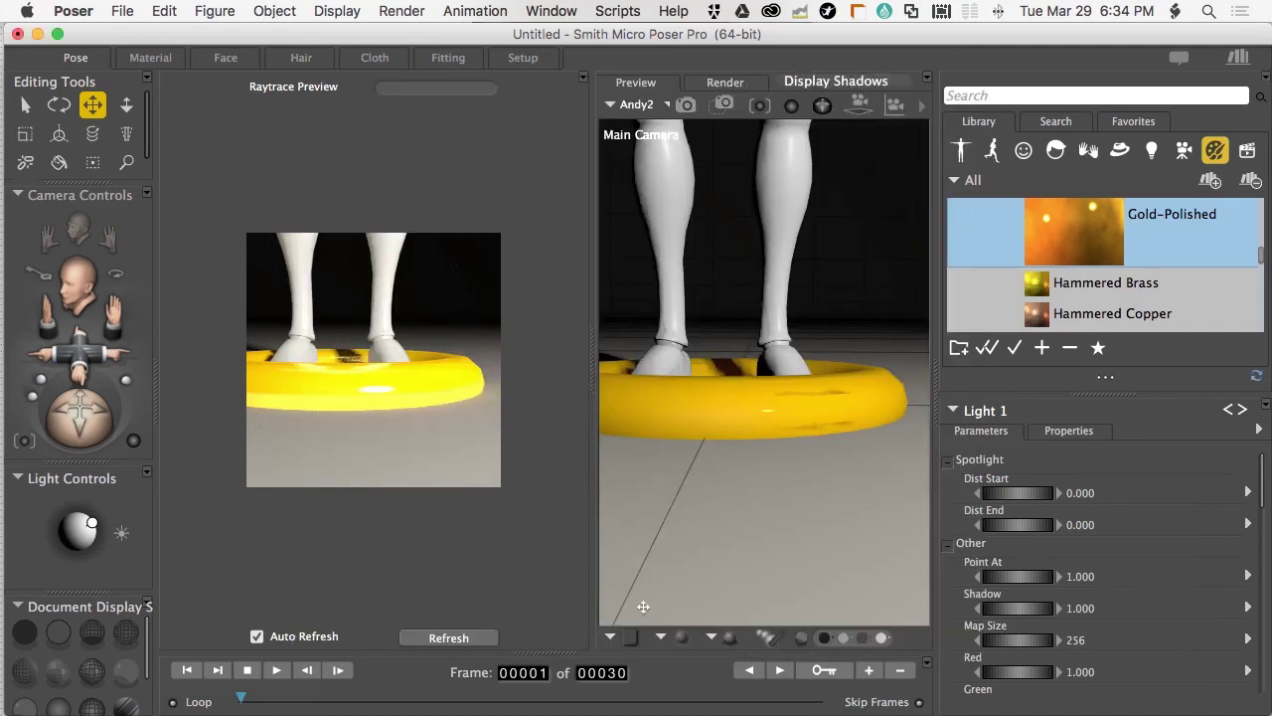
{"action": "left_click", "coordinate": [449, 637]}
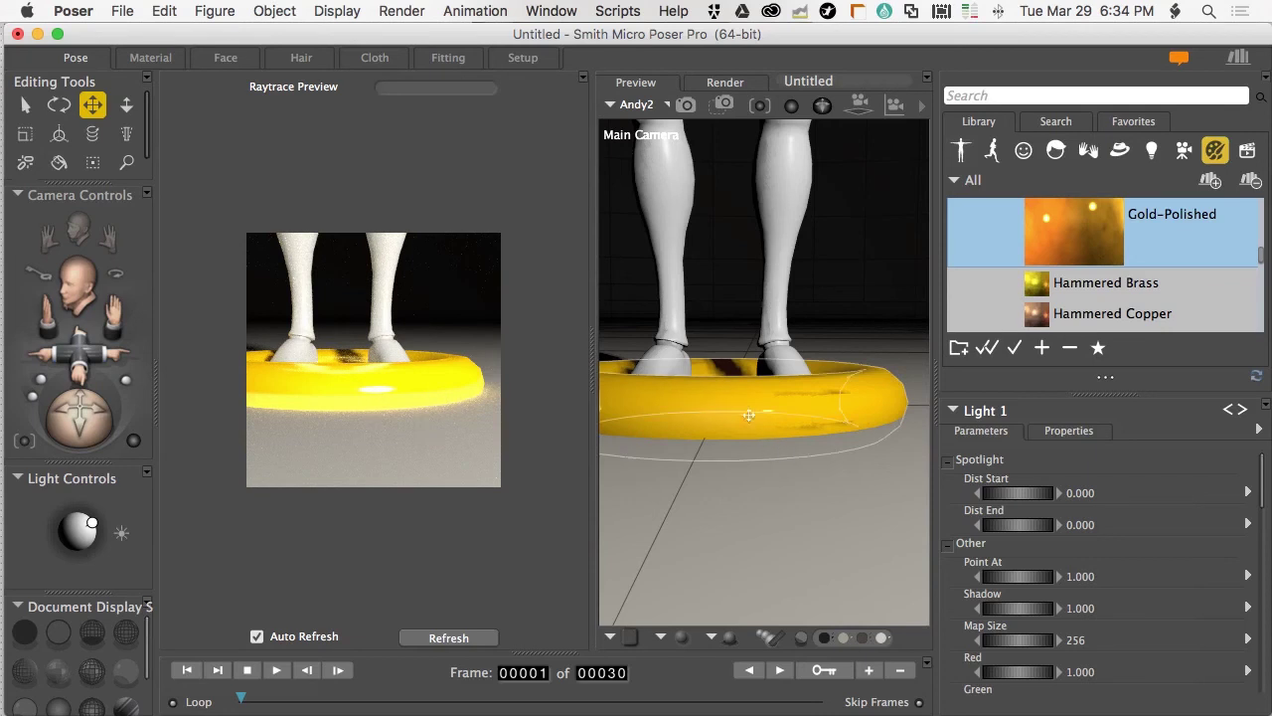
{"action": "left_click_drag", "start_coordinate": [749, 399], "coordinate": [745, 419]}
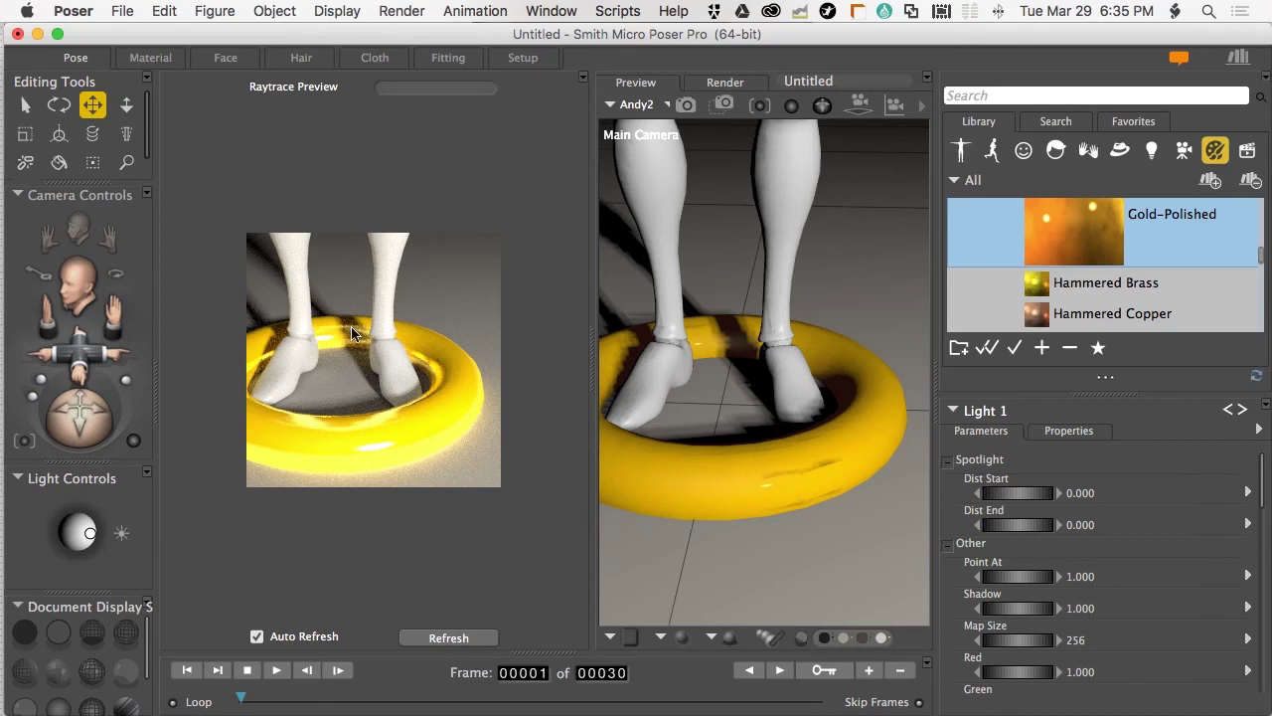
{"action": "key", "text": "super+y"}
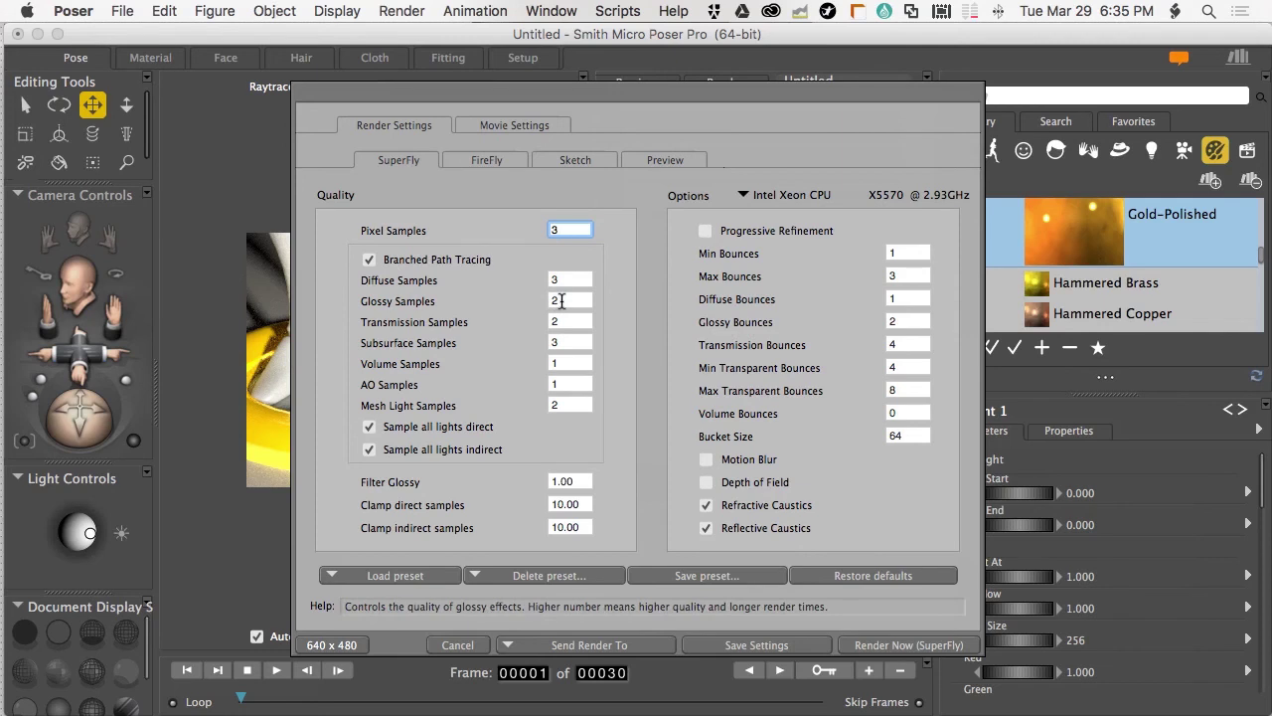
Set Glossy Samples and Mesh Light Samples to 4 and Filter Glossy to 100, then save
{"action": "double_click", "coordinate": [555, 301]}
{"action": "type", "text": "4"}
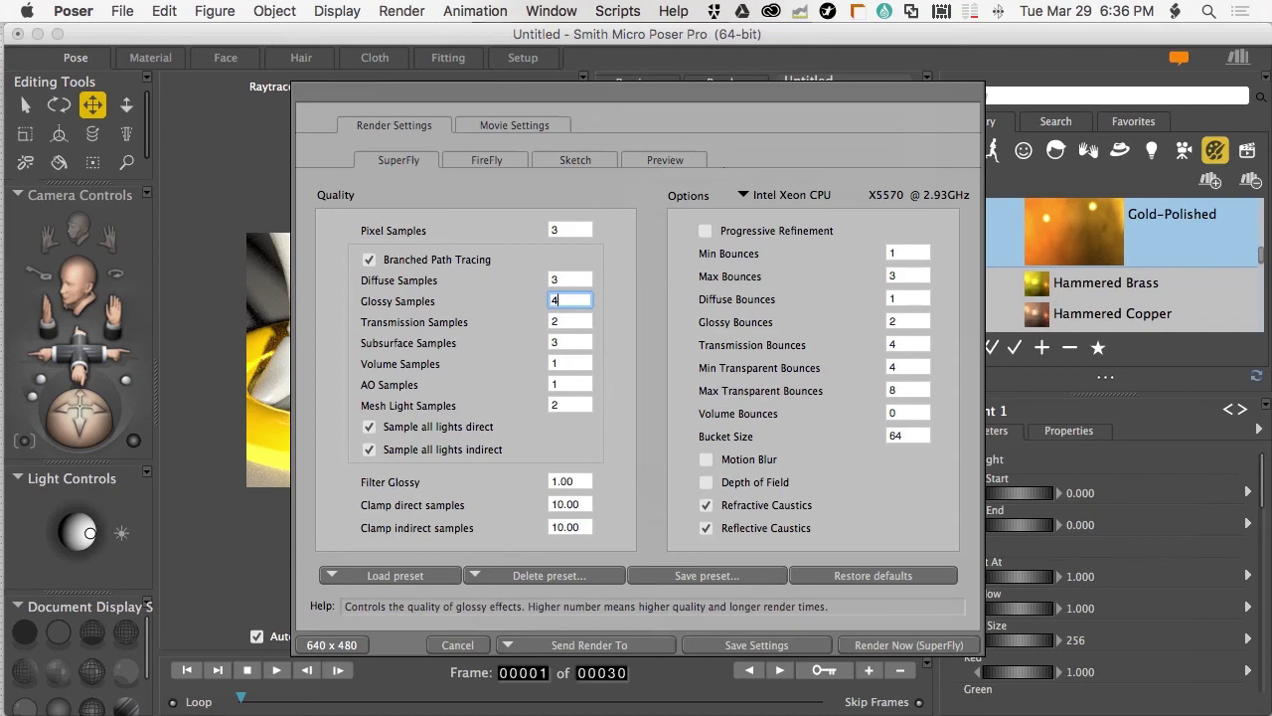
{"action": "left_click", "coordinate": [564, 405]}
{"action": "double_click", "coordinate": [564, 404]}
{"action": "type", "text": "4"}
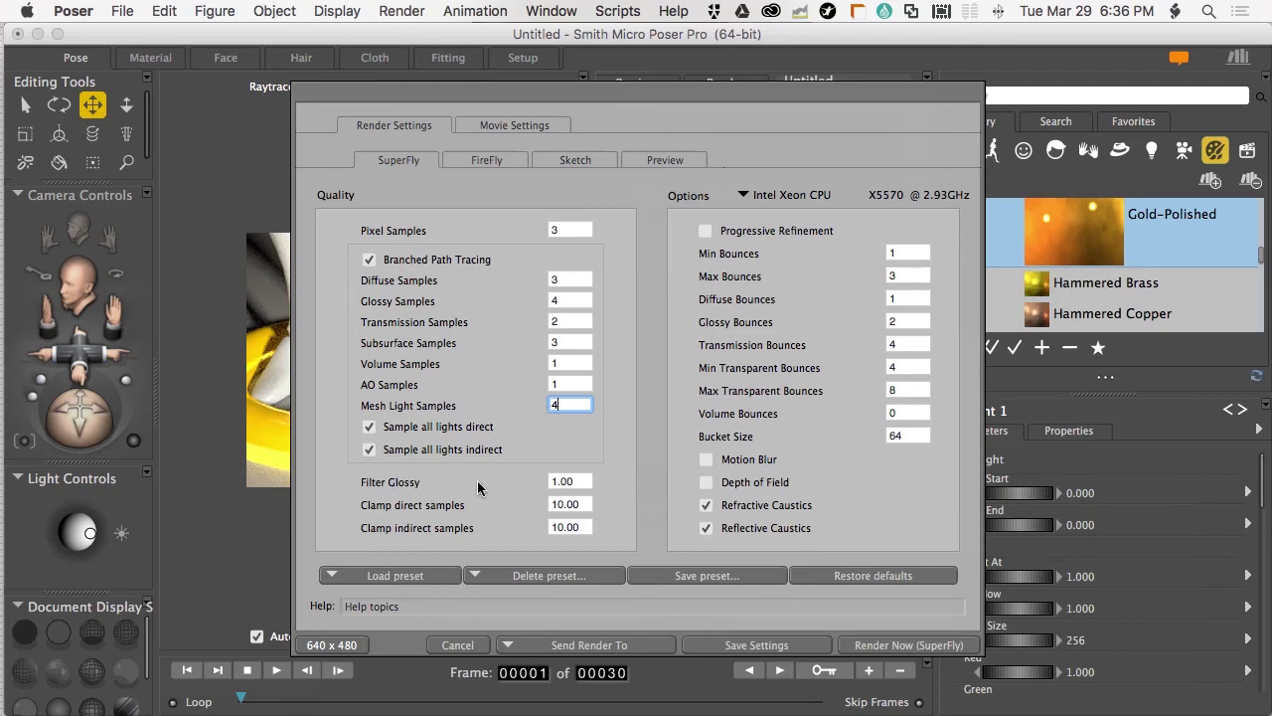
{"action": "left_click", "coordinate": [561, 481]}
{"action": "type", "text": "100"}
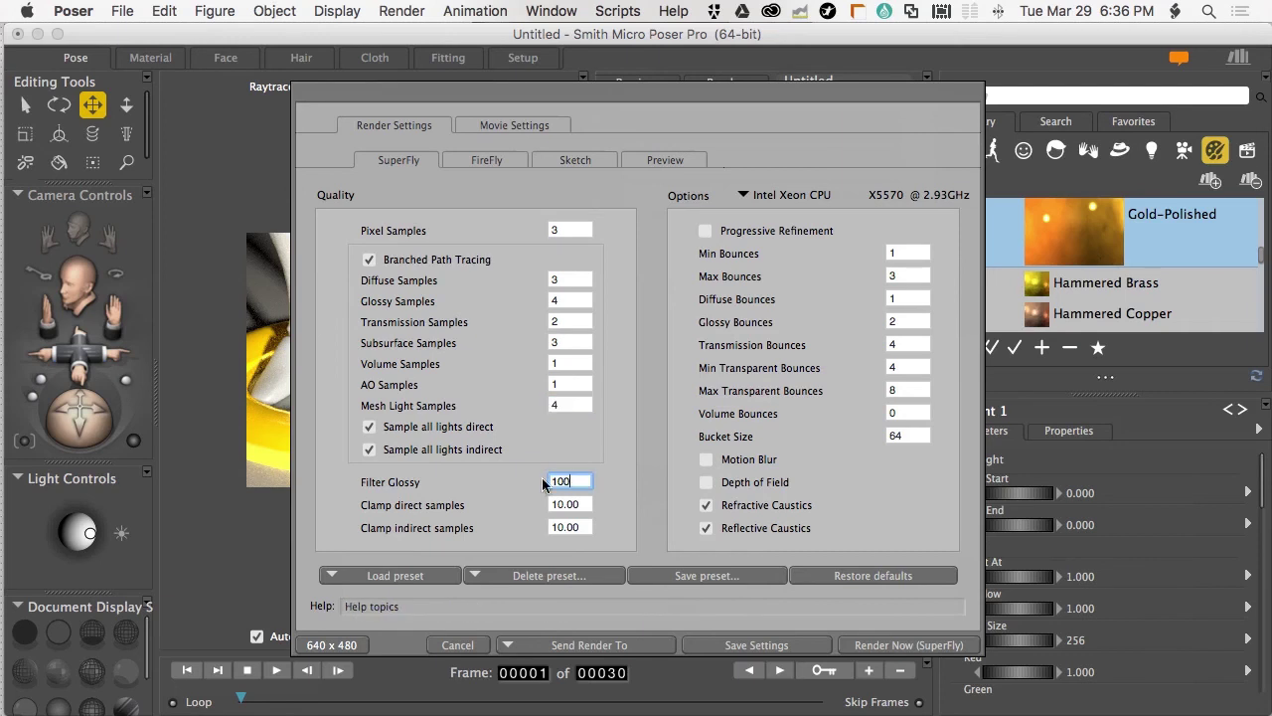
{"action": "left_click", "coordinate": [757, 645]}
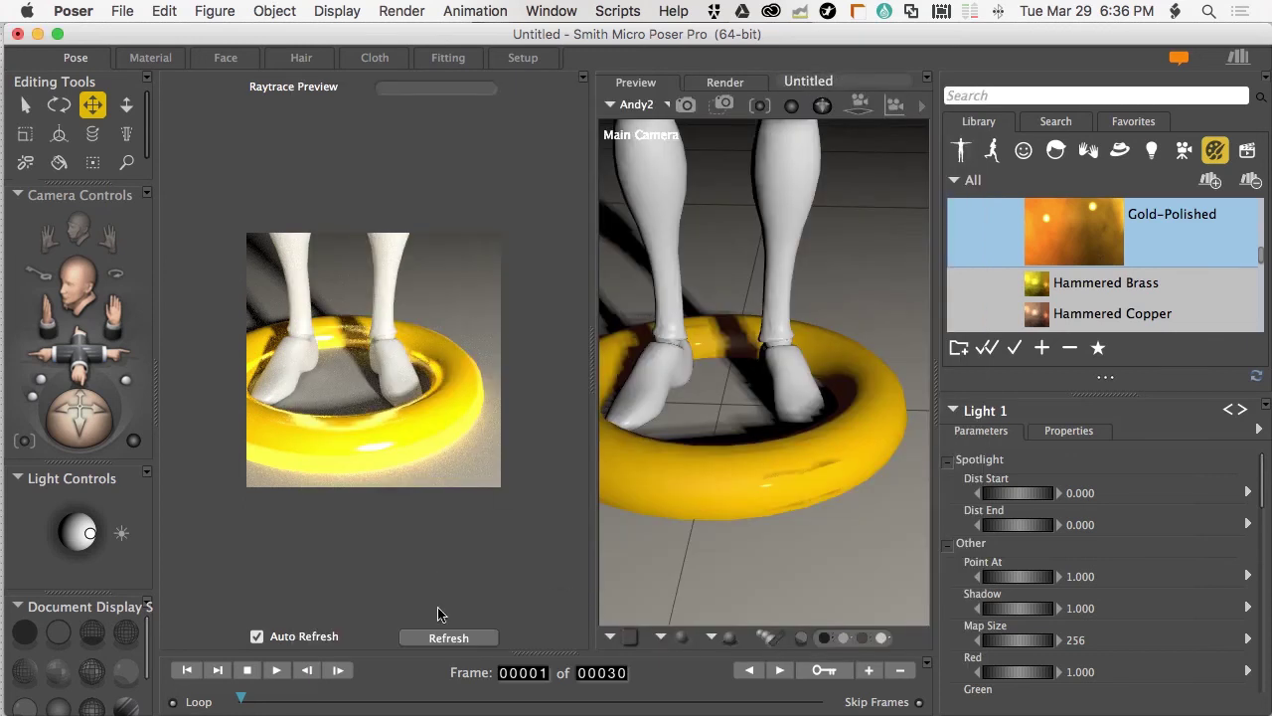
Refresh the raytrace preview, then SuperFly-render Andy's feet inside the gold torus
{"action": "left_click", "coordinate": [443, 637]}
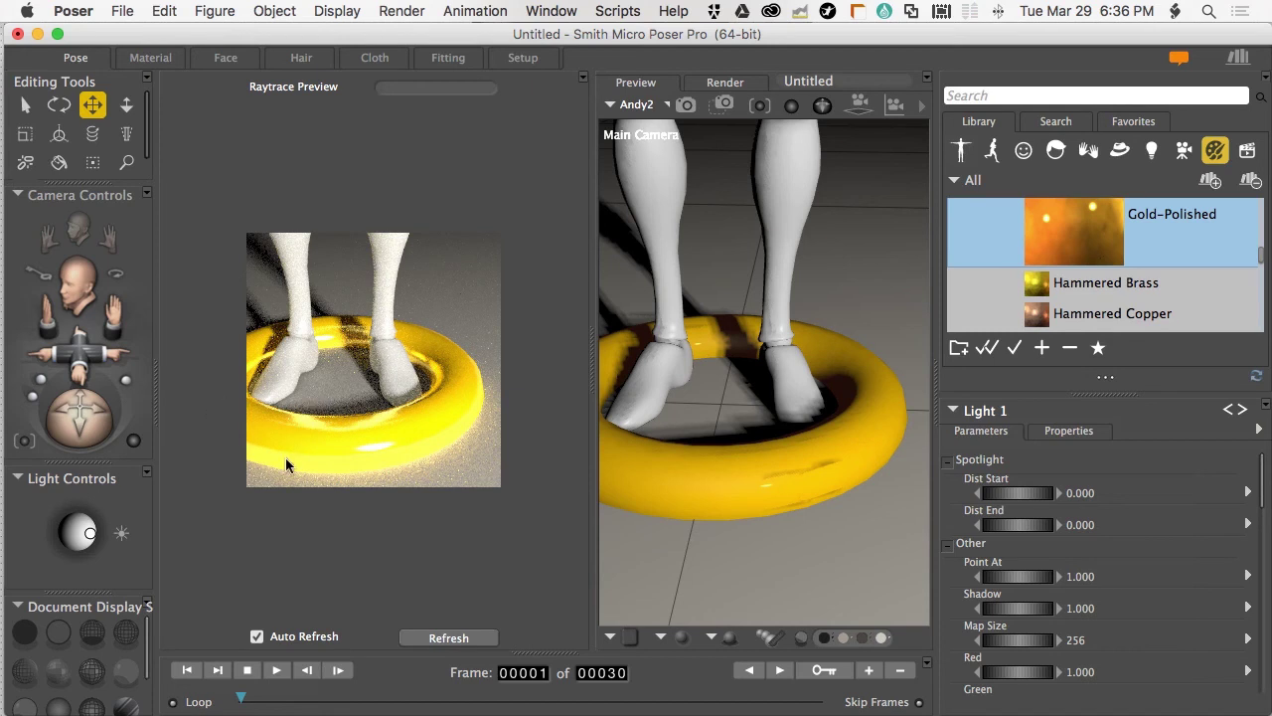
{"action": "key", "text": "super+r"}
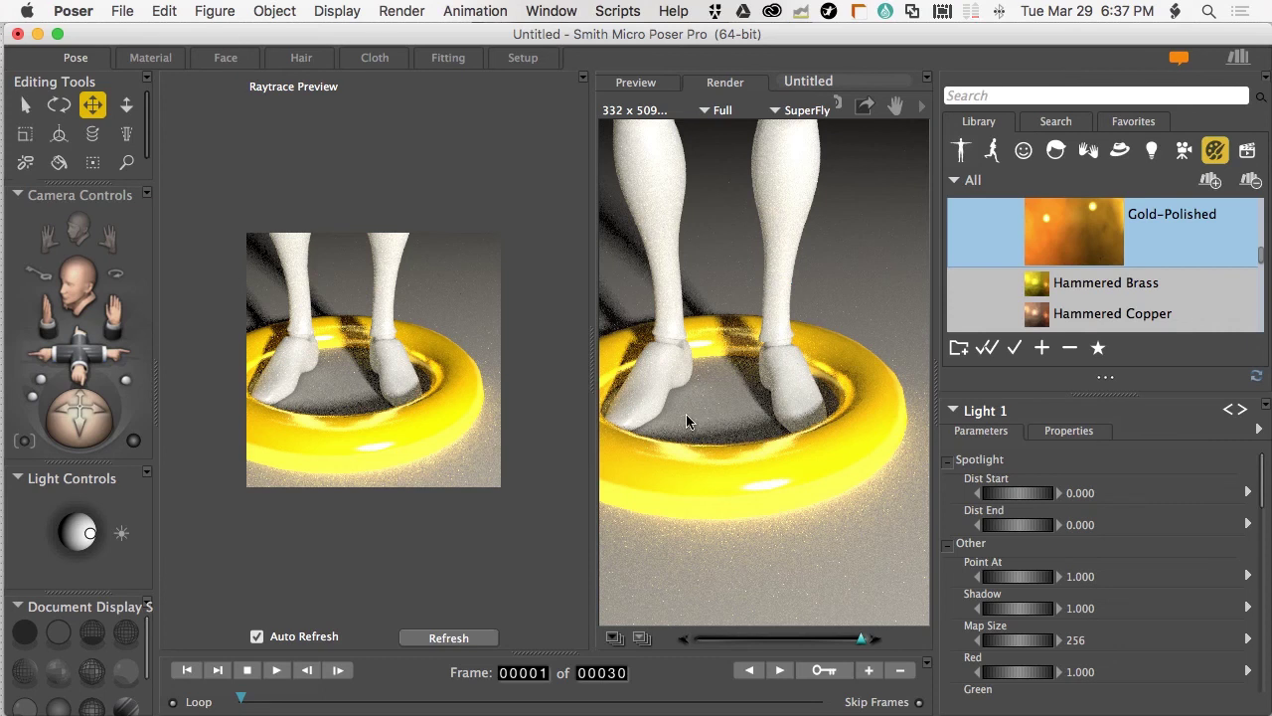
Pan the main camera onto the crystal-glass ball, refresh its raytrace preview, and fine-tune the framing
{"action": "left_click", "coordinate": [636, 83]}
{"action": "left_click_drag", "start_coordinate": [682, 249], "coordinate": [685, 268]}
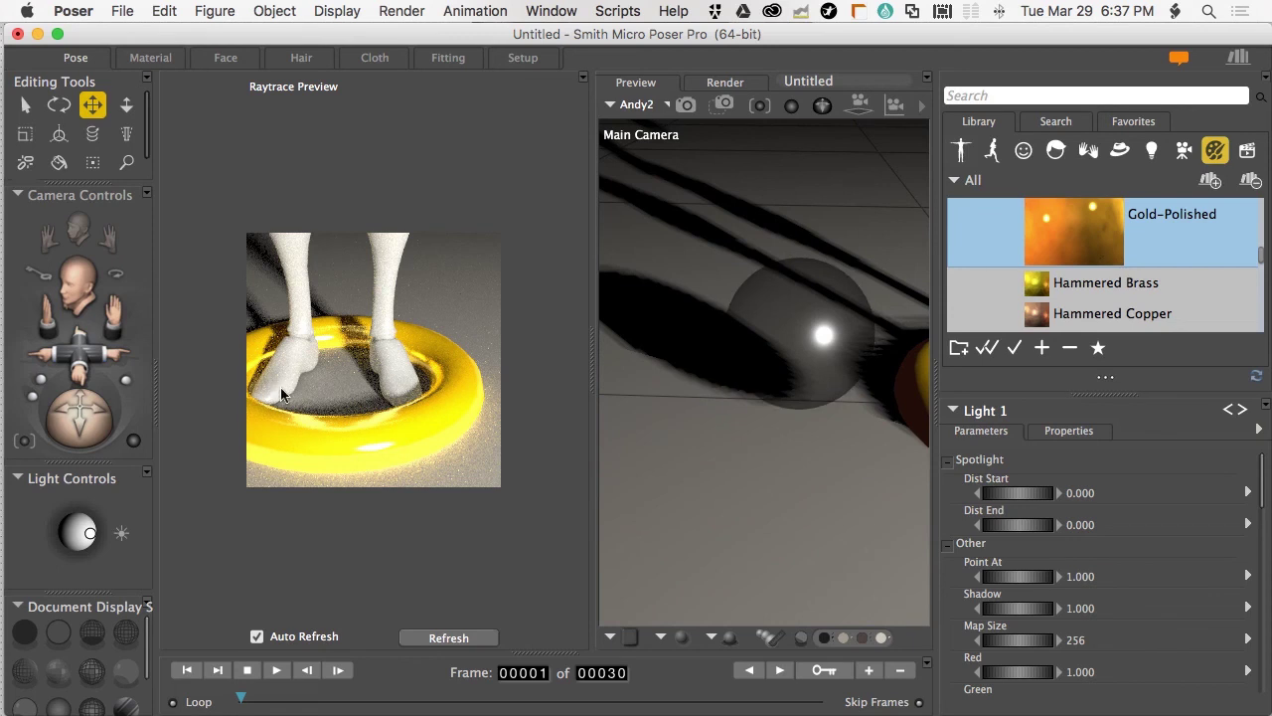
{"action": "left_click", "coordinate": [450, 638]}
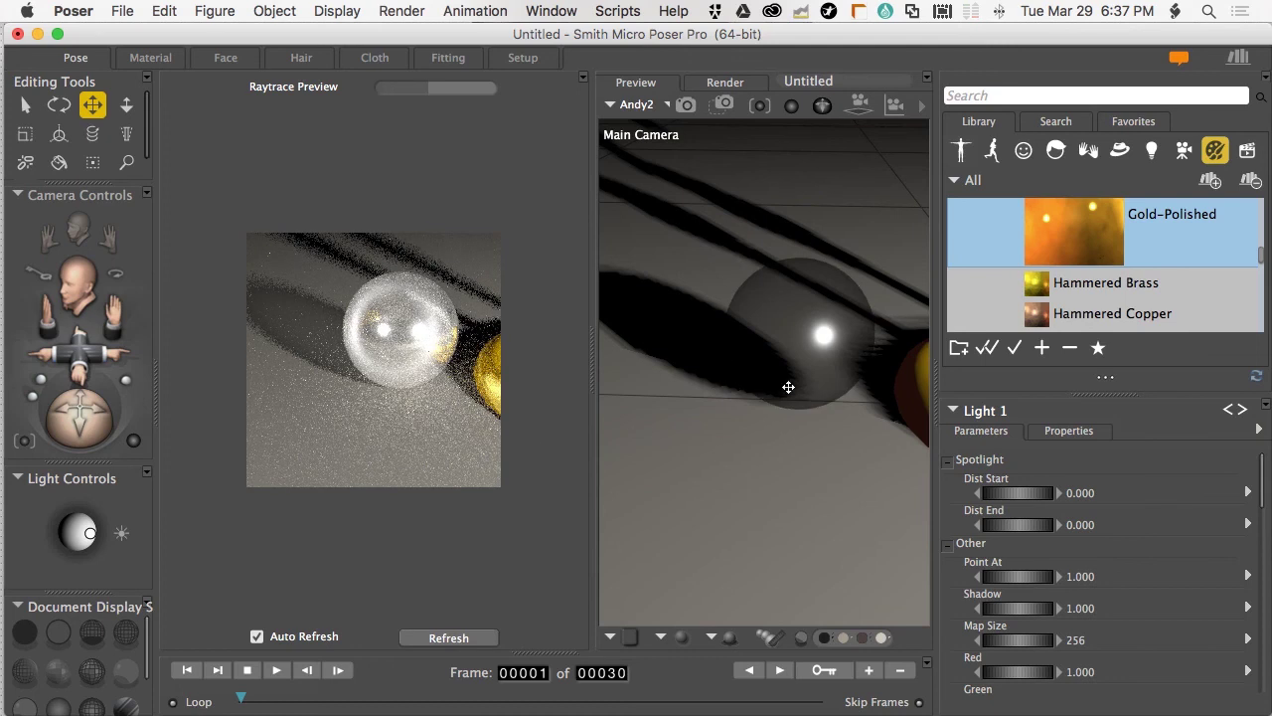
{"action": "left_click_drag", "start_coordinate": [766, 378], "coordinate": [811, 387]}
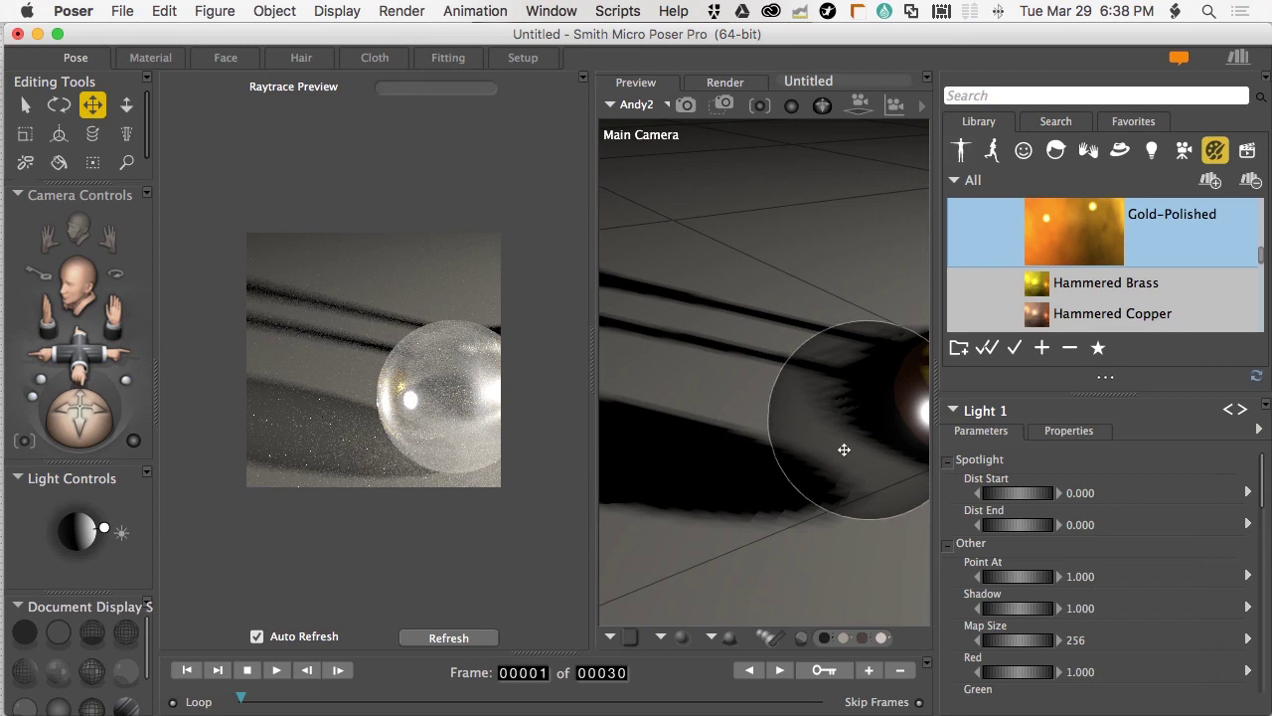
Render the glass ball close-up with SuperFly using Cmd+R
{"action": "key", "text": "super+r"}
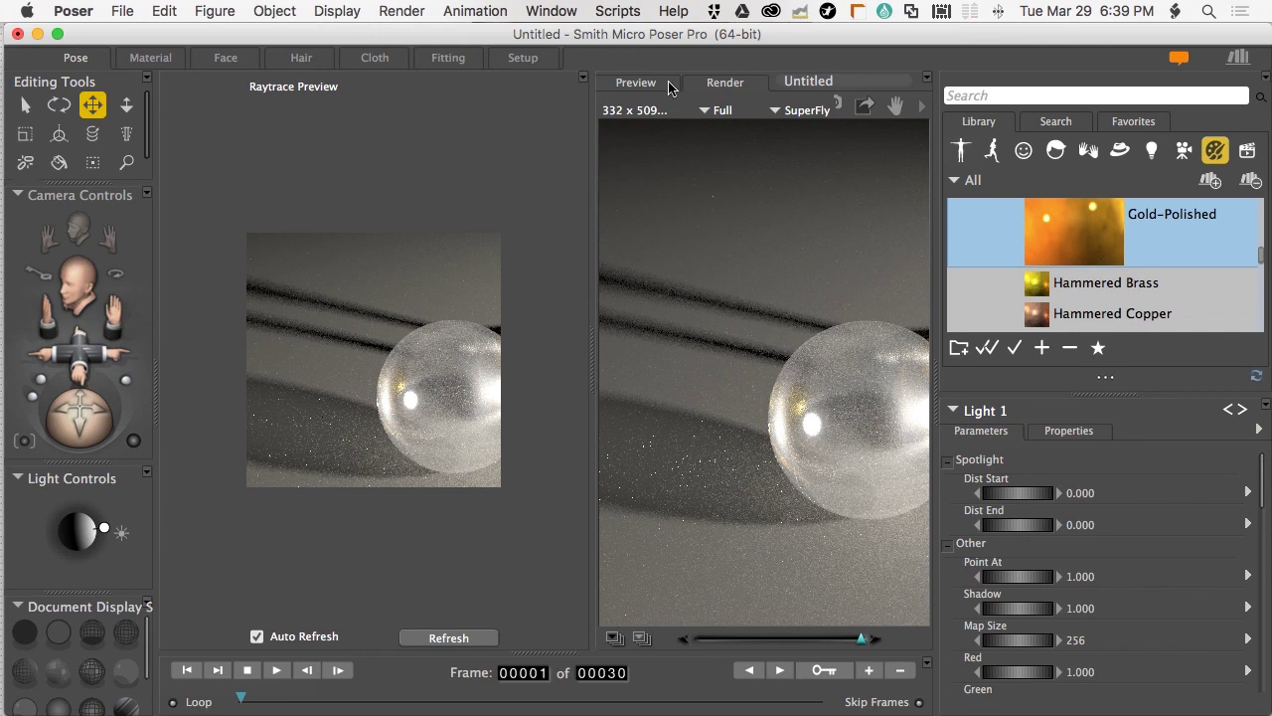
Return to the main camera preview and hide the Raytrace Preview panel
{"action": "left_click", "coordinate": [636, 83]}
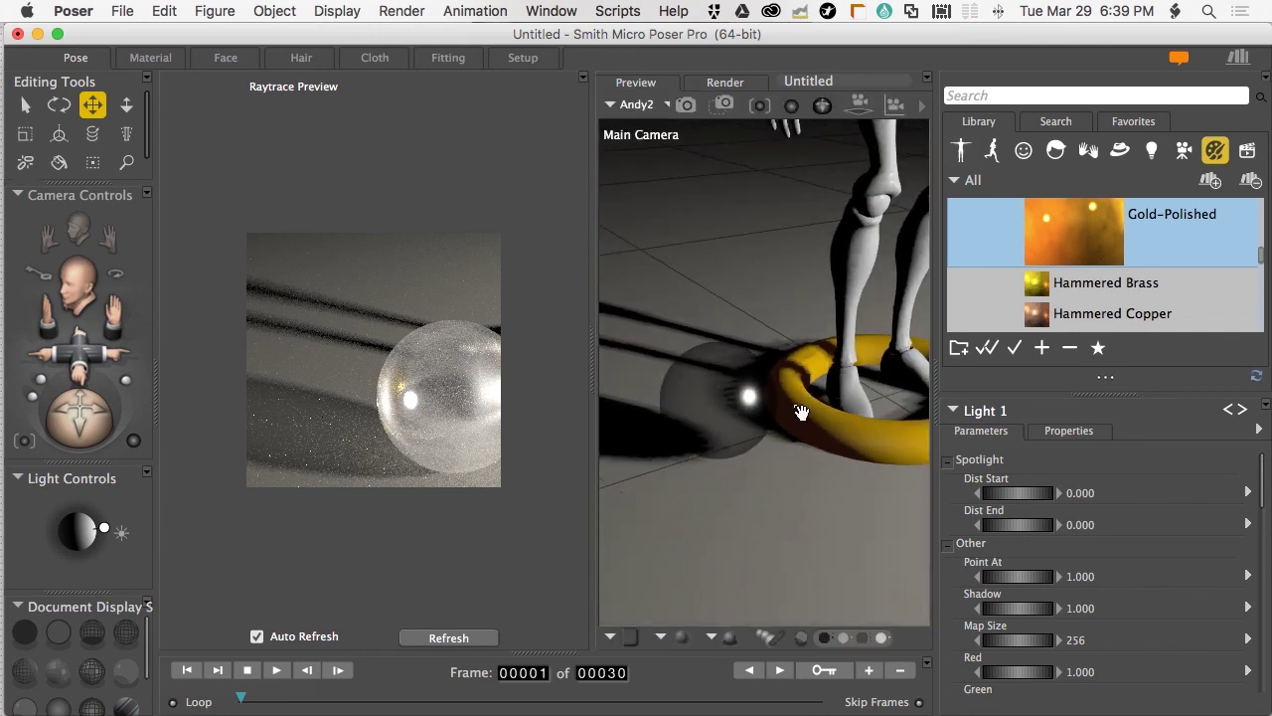
{"action": "left_click", "coordinate": [541, 11]}
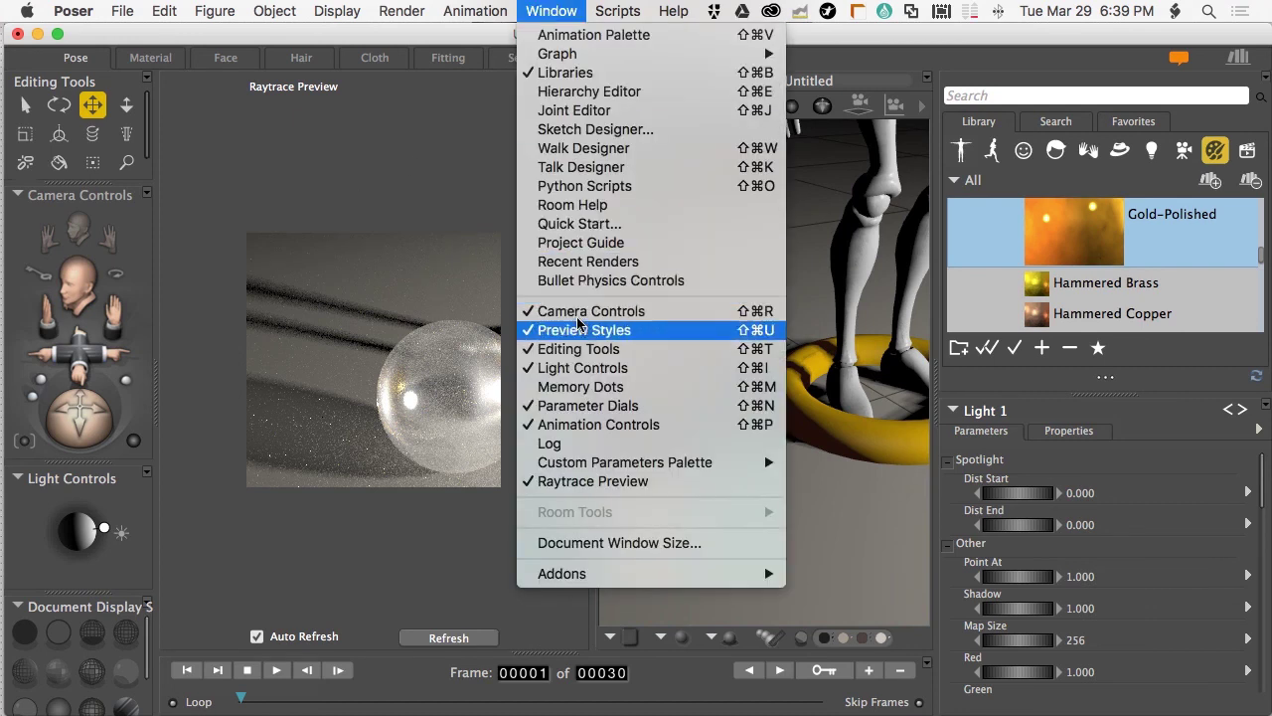
{"action": "left_click", "coordinate": [587, 483]}
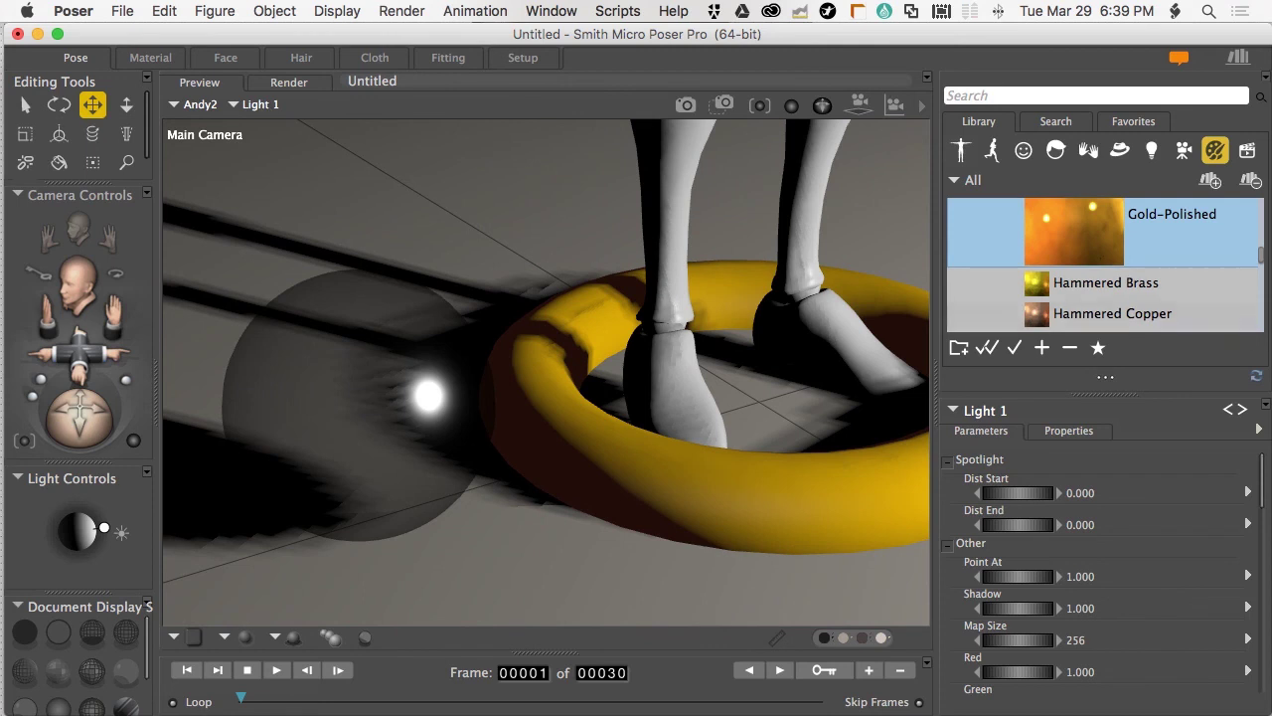
Switch Light 1 from area light to spotlight and rotate the camera to frame ball, torus and feet
{"action": "left_click", "coordinate": [1071, 435]}
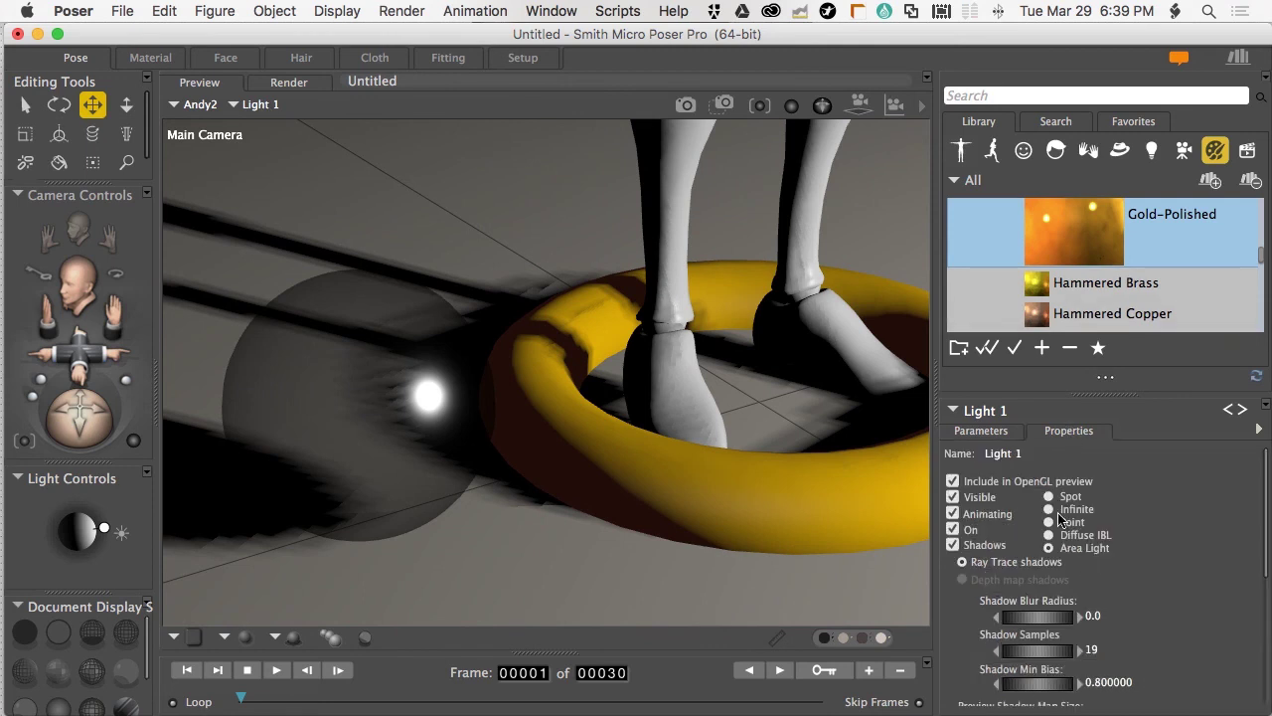
{"action": "left_click", "coordinate": [1050, 497]}
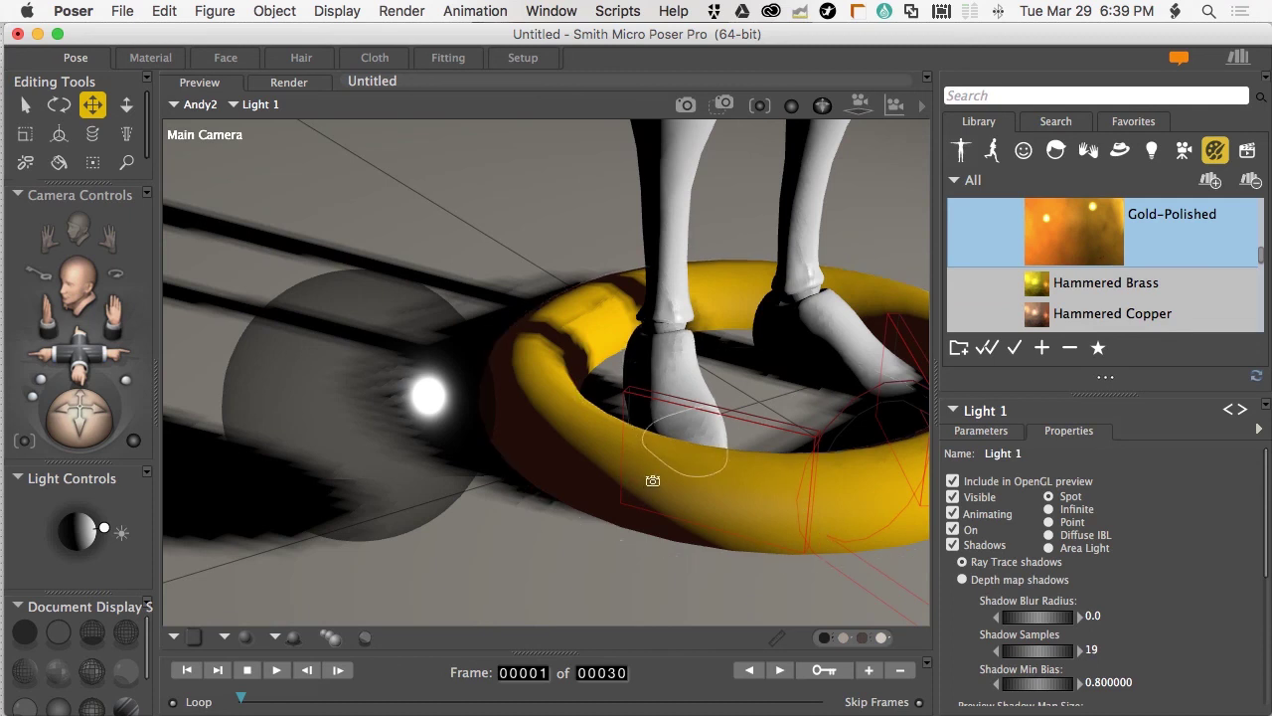
{"action": "left_click_drag", "start_coordinate": [650, 480], "coordinate": [633, 481]}
In Render Settings (Cmd+Y), set Pixel and Glossy Samples to 10 and Mesh Light Samples to 2, then render
{"action": "key", "text": "super+y"}
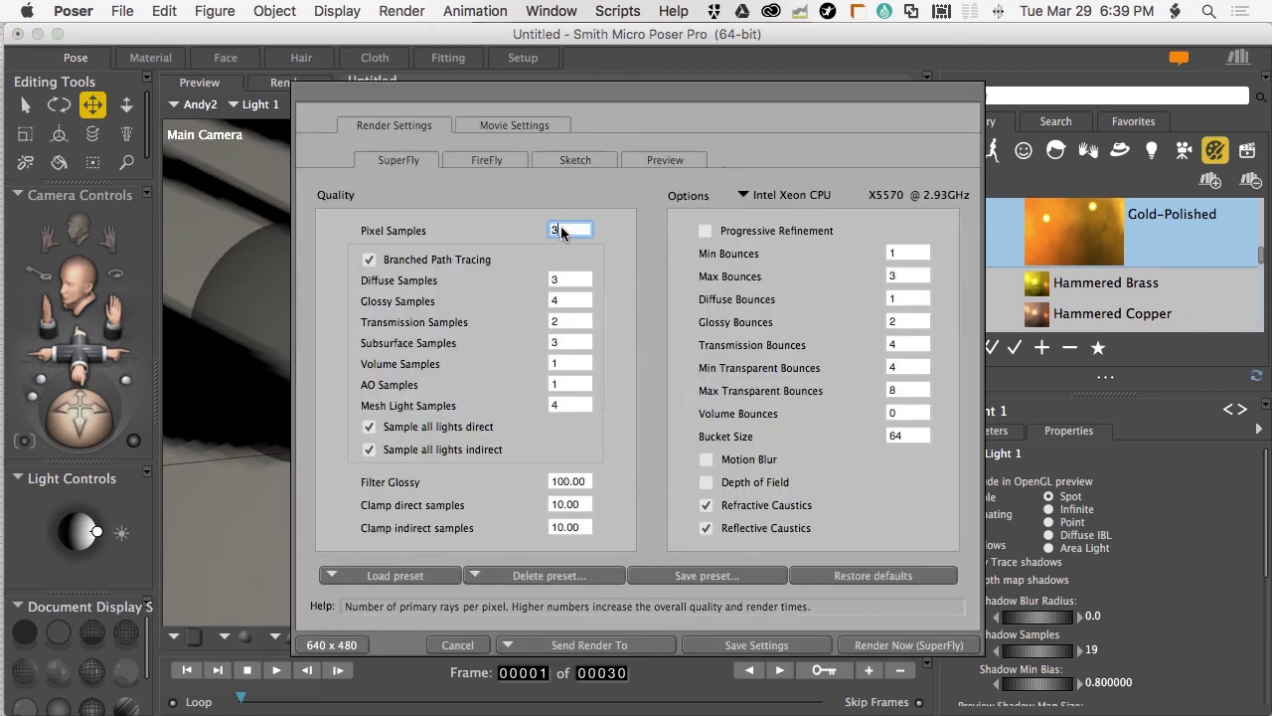
{"action": "type", "text": "10"}
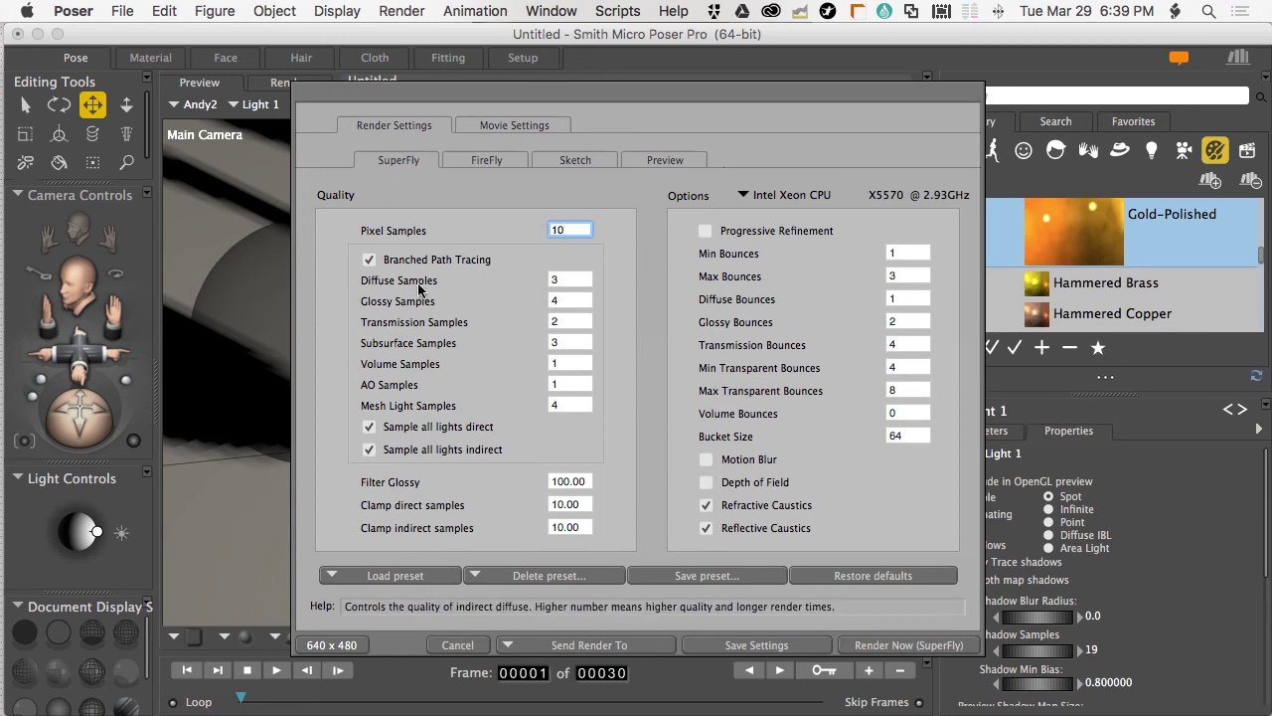
{"action": "left_click", "coordinate": [570, 301]}
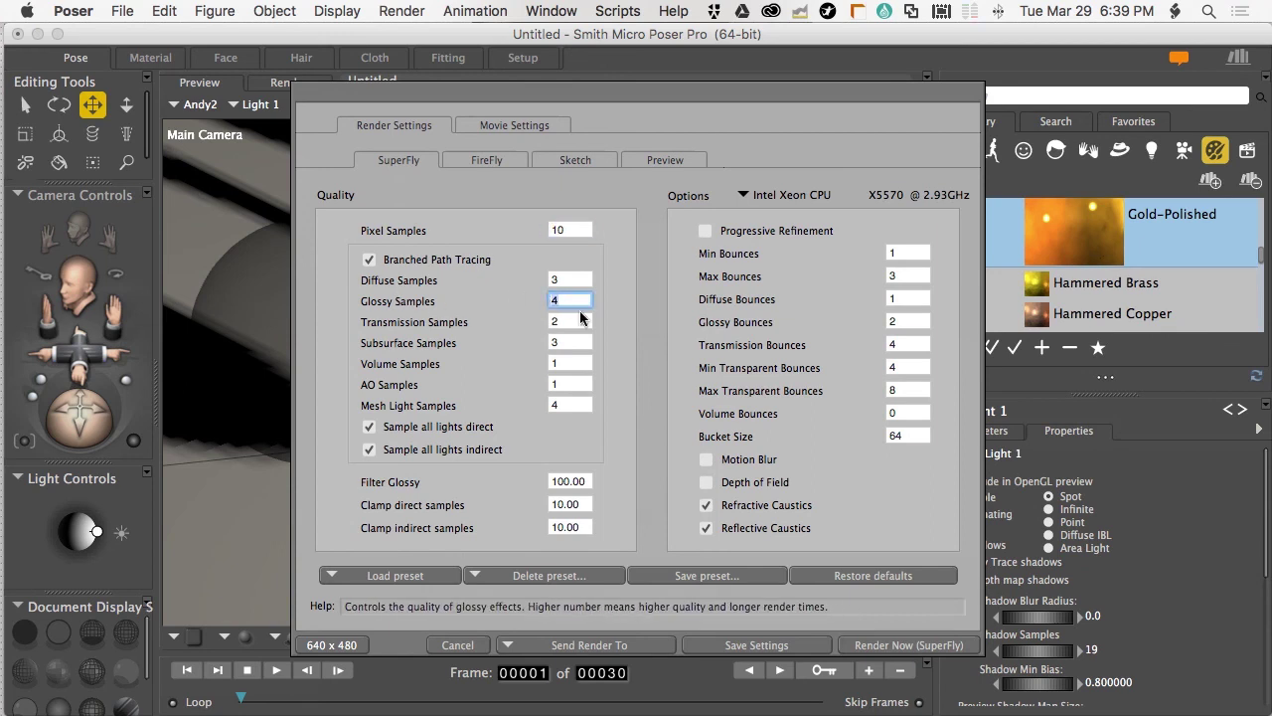
{"action": "type", "text": "10"}
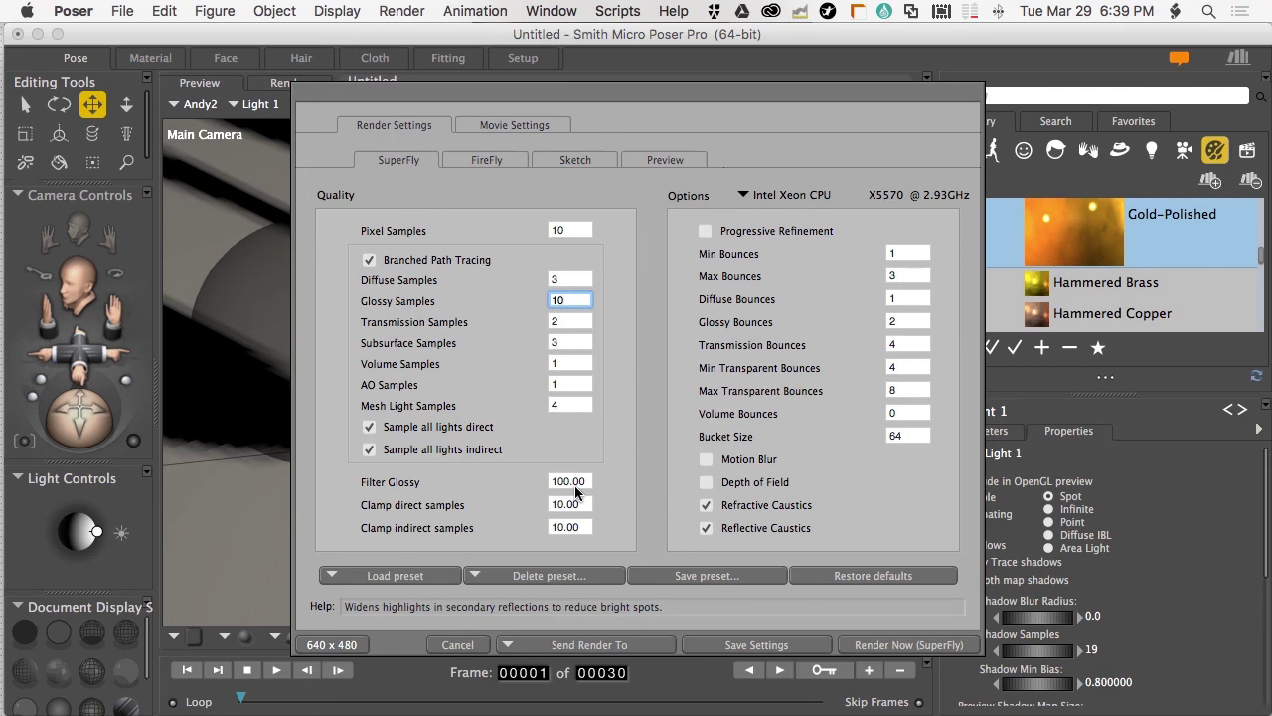
{"action": "left_click", "coordinate": [562, 404]}
{"action": "type", "text": "2"}
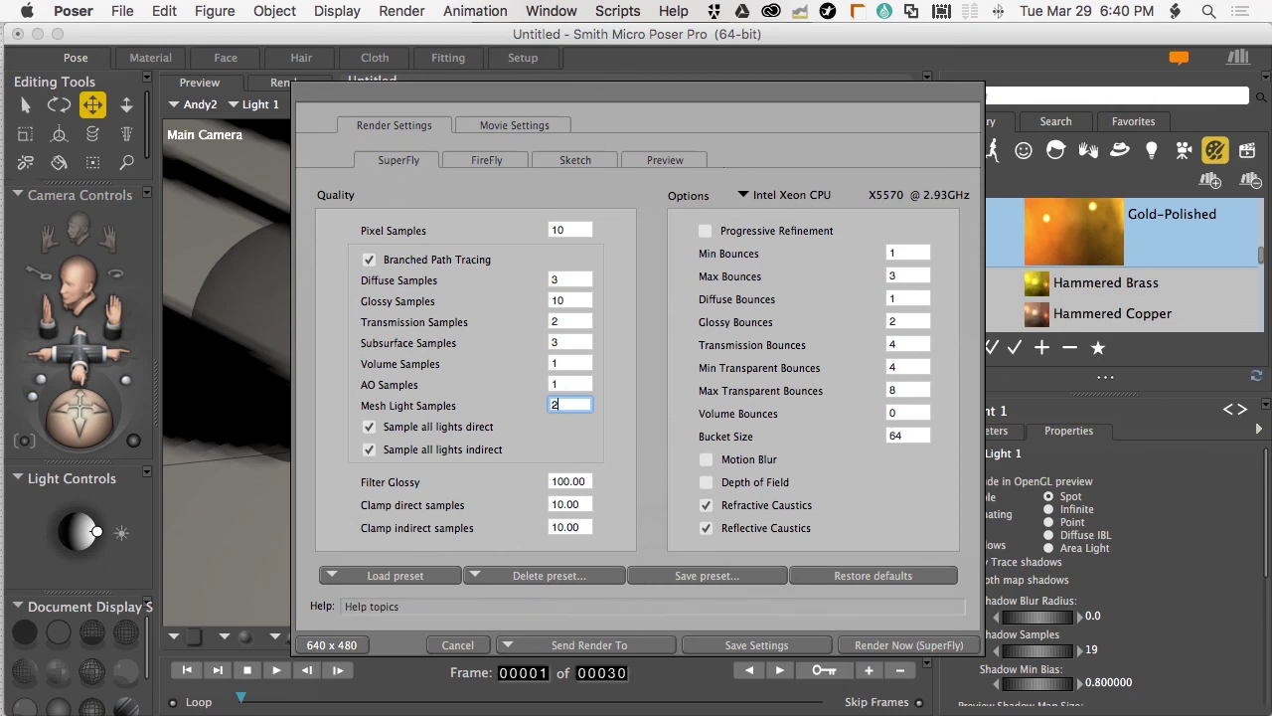
{"action": "left_click", "coordinate": [902, 645]}
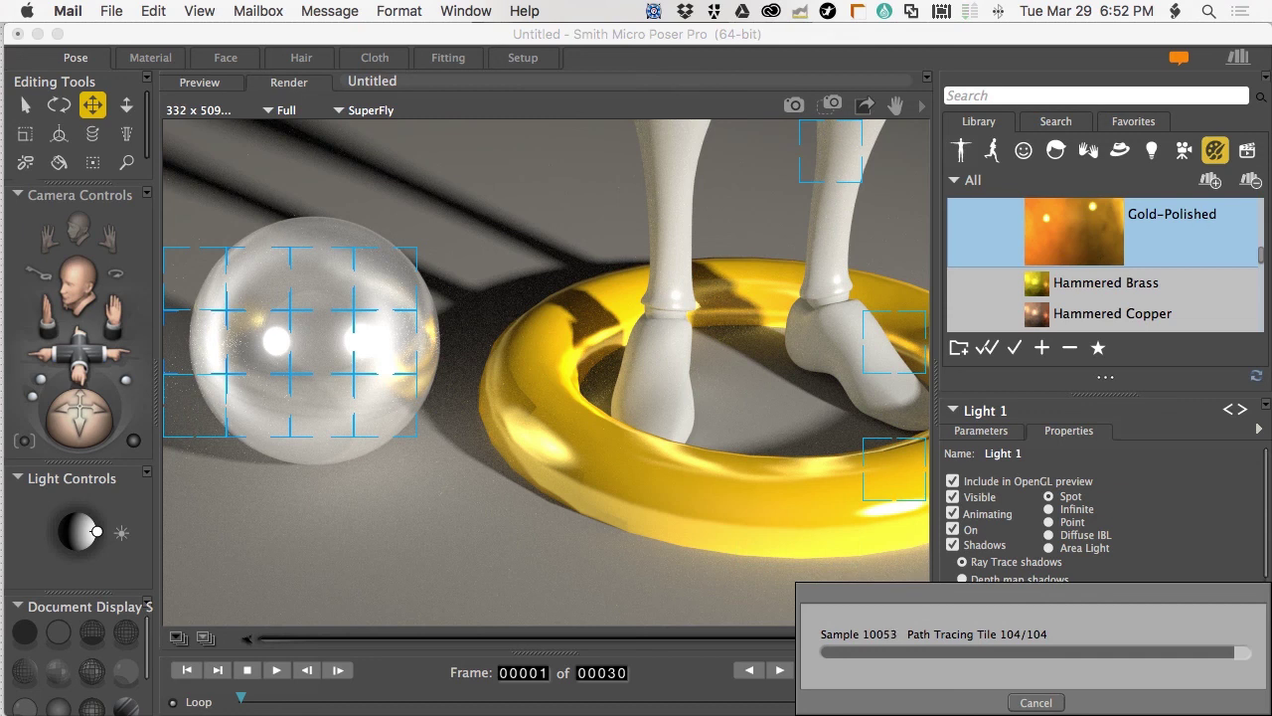
Bring the Poser window back to the front while the SuperFly caustics render finishes
{"action": "left_click", "coordinate": [806, 34]}
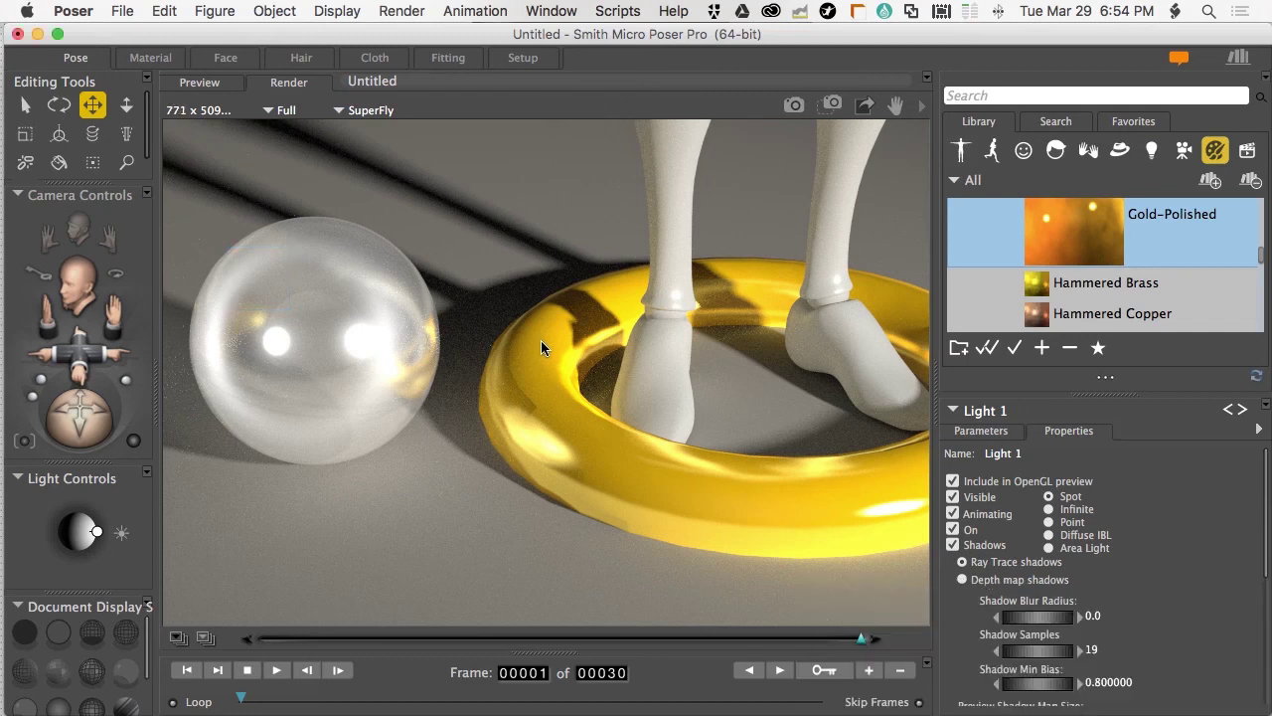
{"action": "key", "text": "super+y"}
{"action": "left_click", "coordinate": [419, 589]}
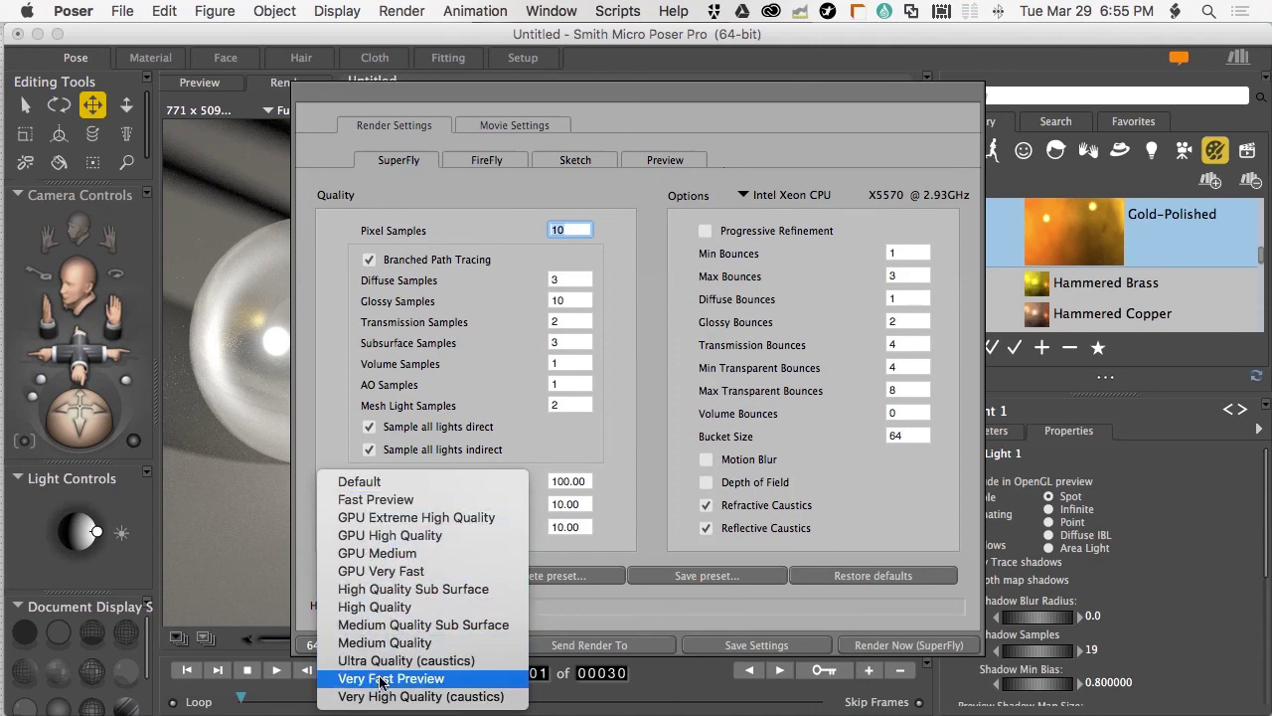
{"action": "left_click", "coordinate": [650, 612]}
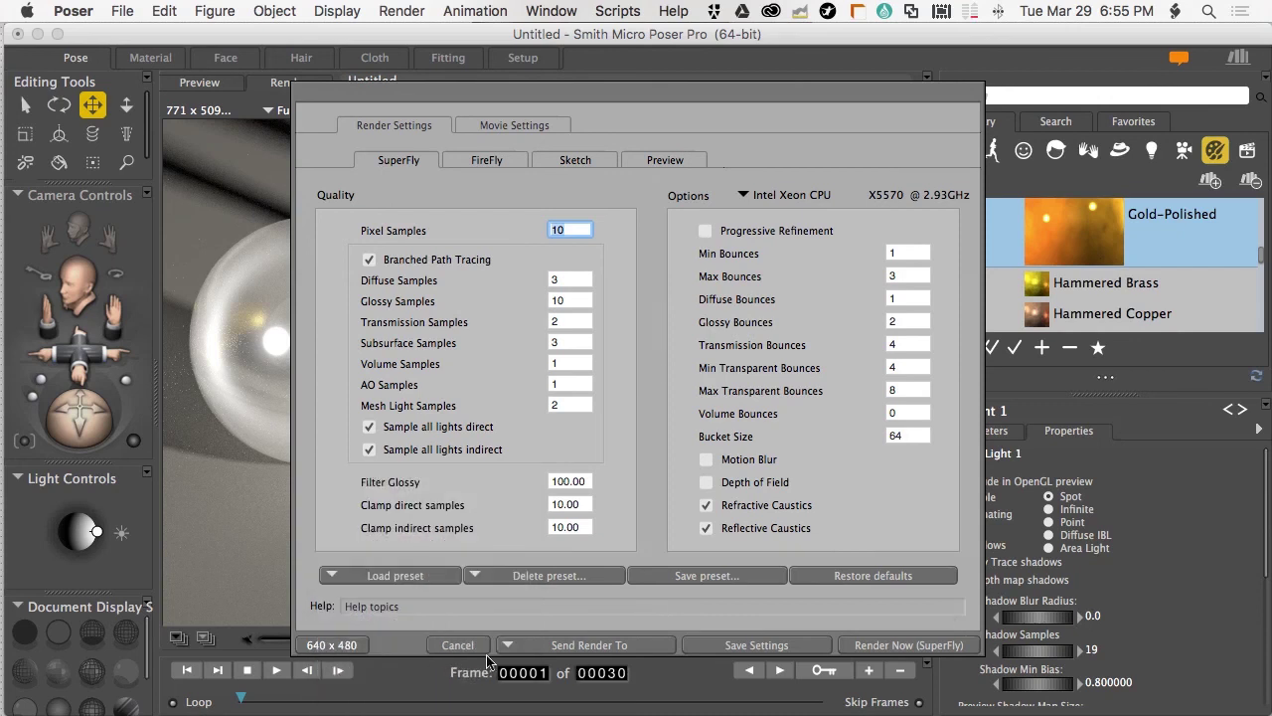
{"action": "left_click", "coordinate": [458, 645]}
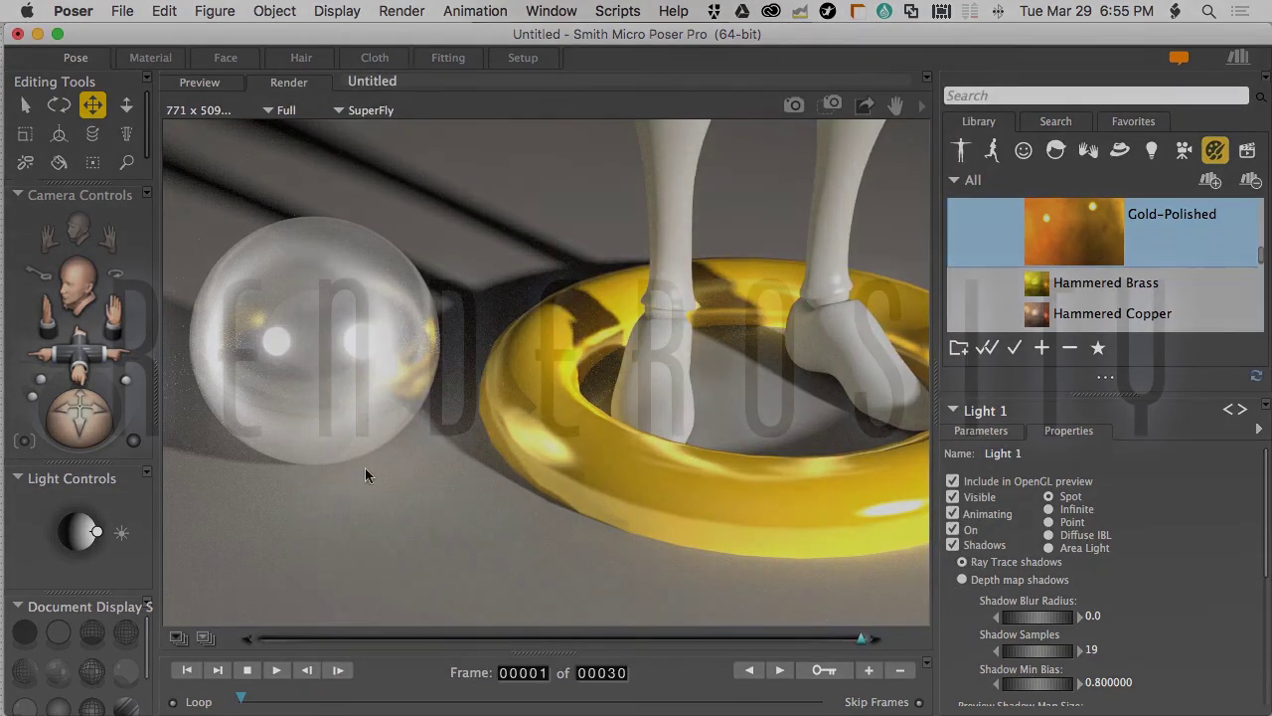